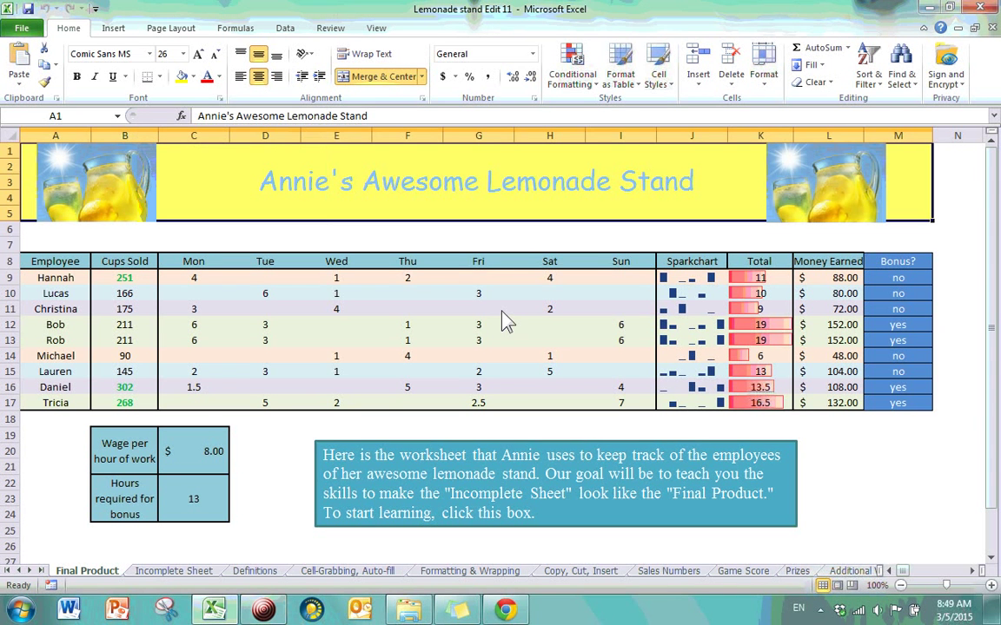
Select cells G7 and H7, then switch to the Page Layout tools.
{"action": "left_click", "coordinate": [490, 244]}
{"action": "left_click", "coordinate": [582, 244]}
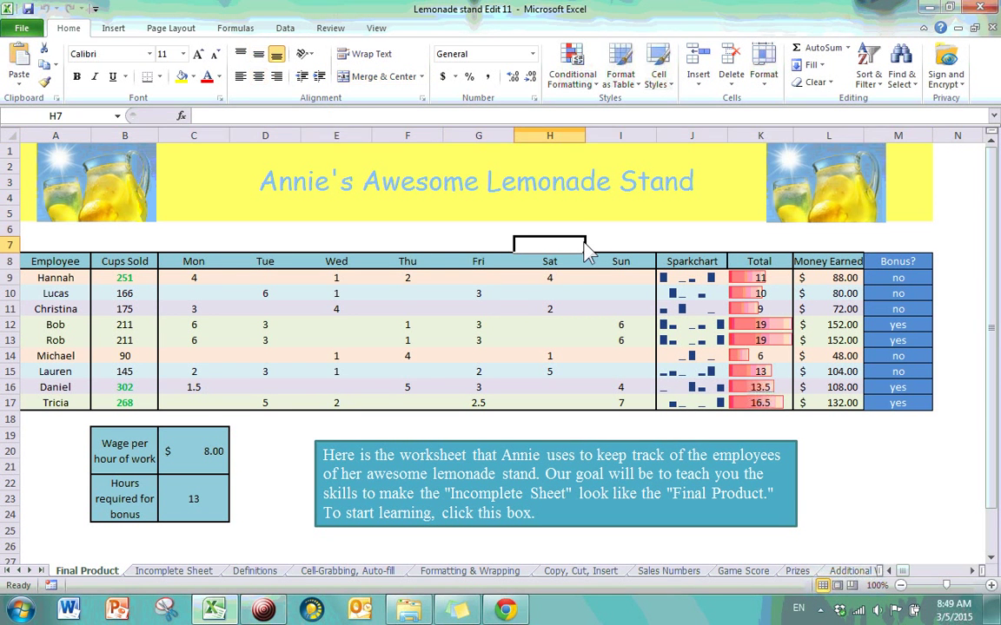
{"action": "left_click", "coordinate": [178, 30]}
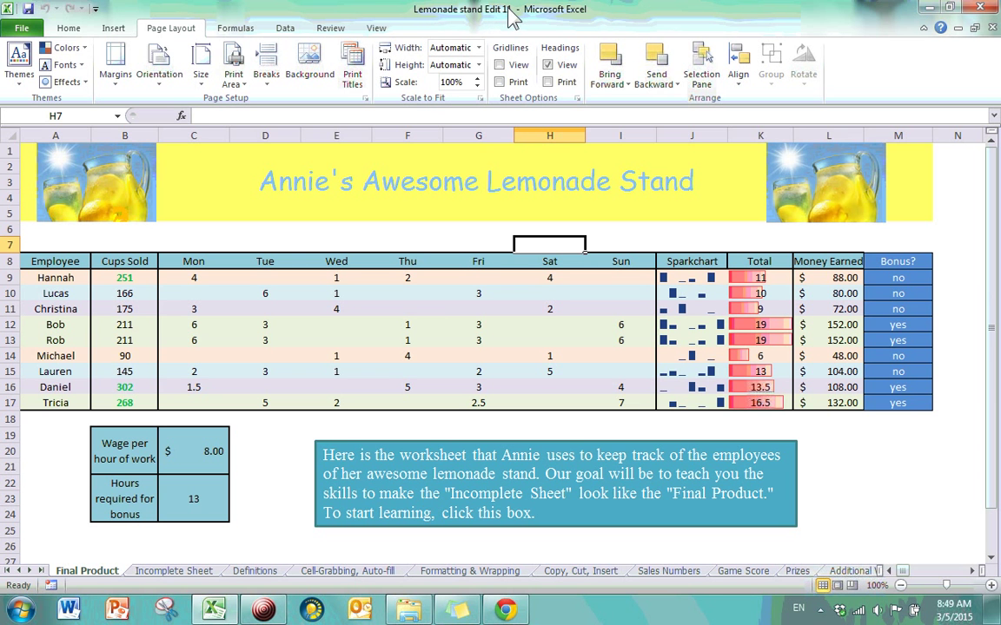
Select H6, H17, the merged title, names A9:A17, then A21, D16 and D21.
{"action": "left_click", "coordinate": [563, 231]}
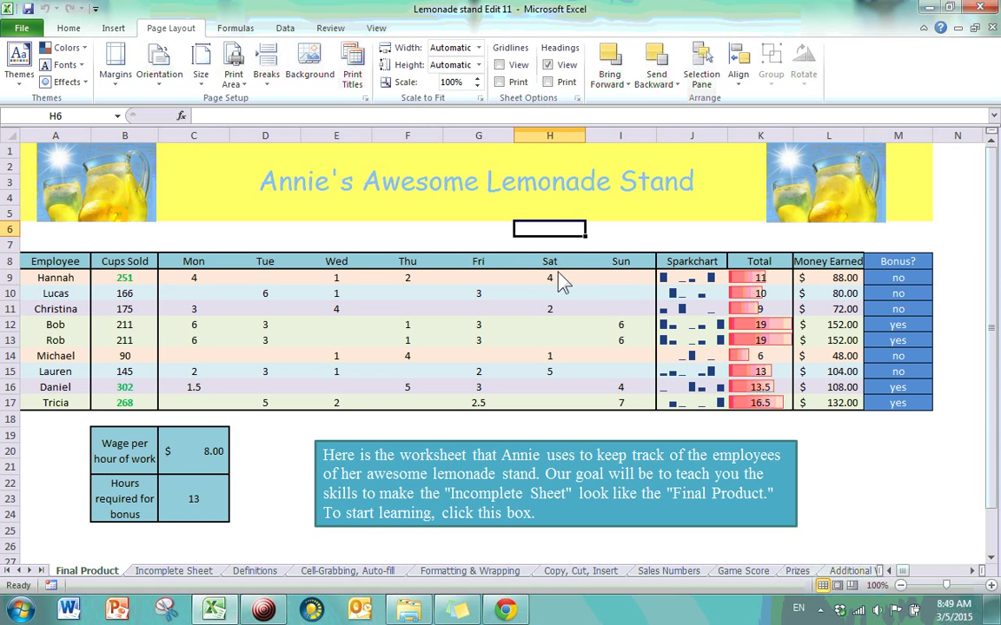
{"action": "left_click", "coordinate": [562, 409]}
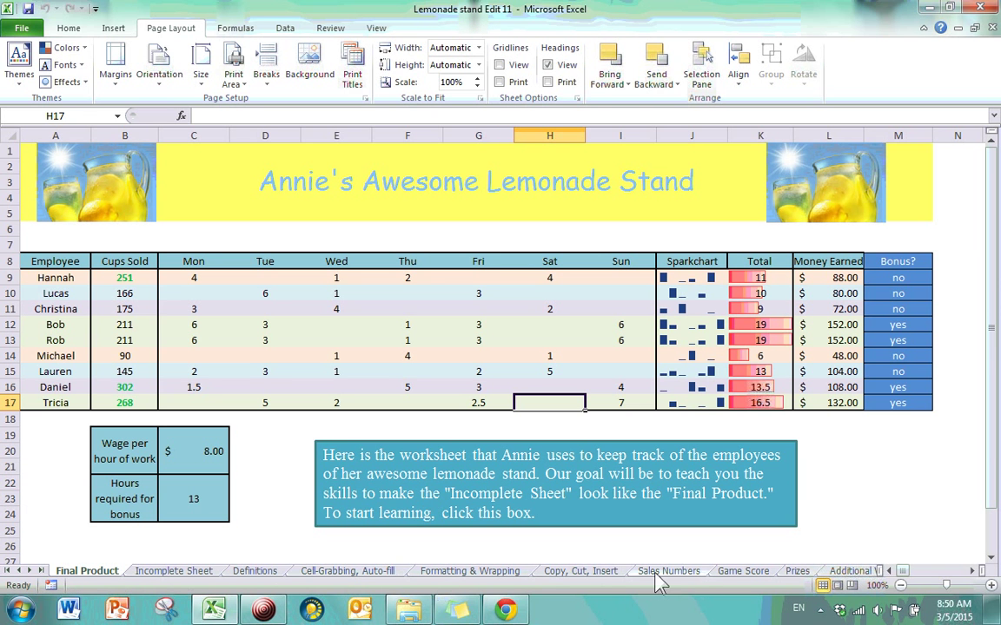
{"action": "left_click", "coordinate": [335, 196]}
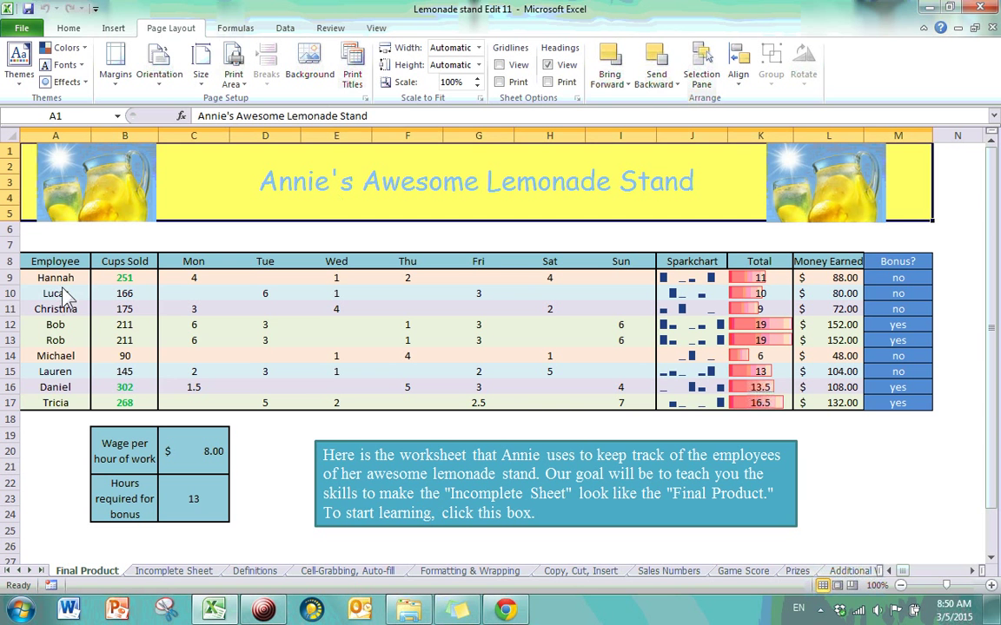
{"action": "left_click_drag", "start_coordinate": [55, 278], "coordinate": [65, 414]}
{"action": "left_click", "coordinate": [74, 470]}
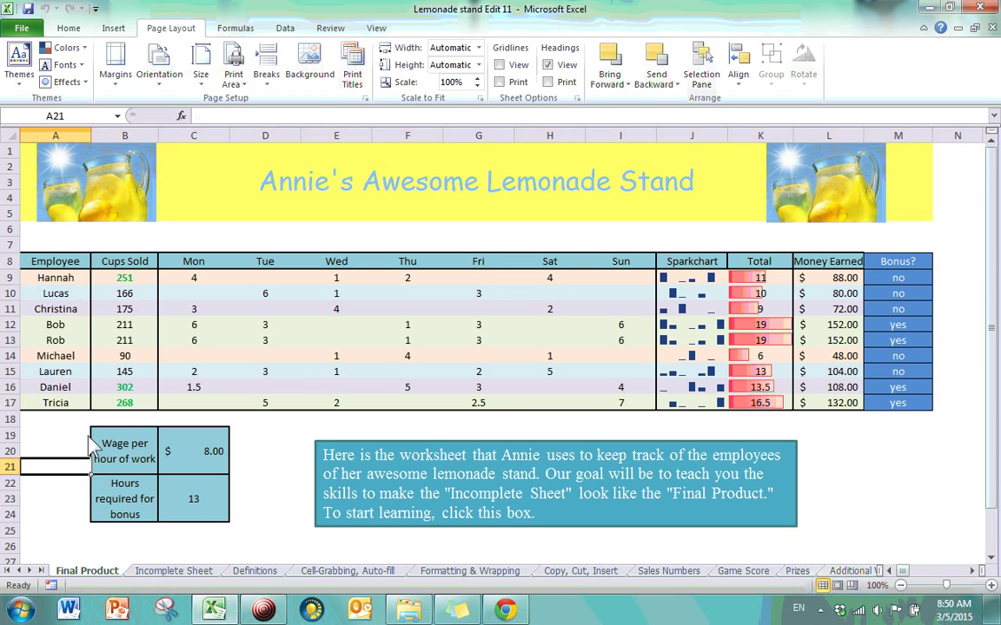
{"action": "left_click", "coordinate": [260, 395]}
{"action": "left_click", "coordinate": [284, 469]}
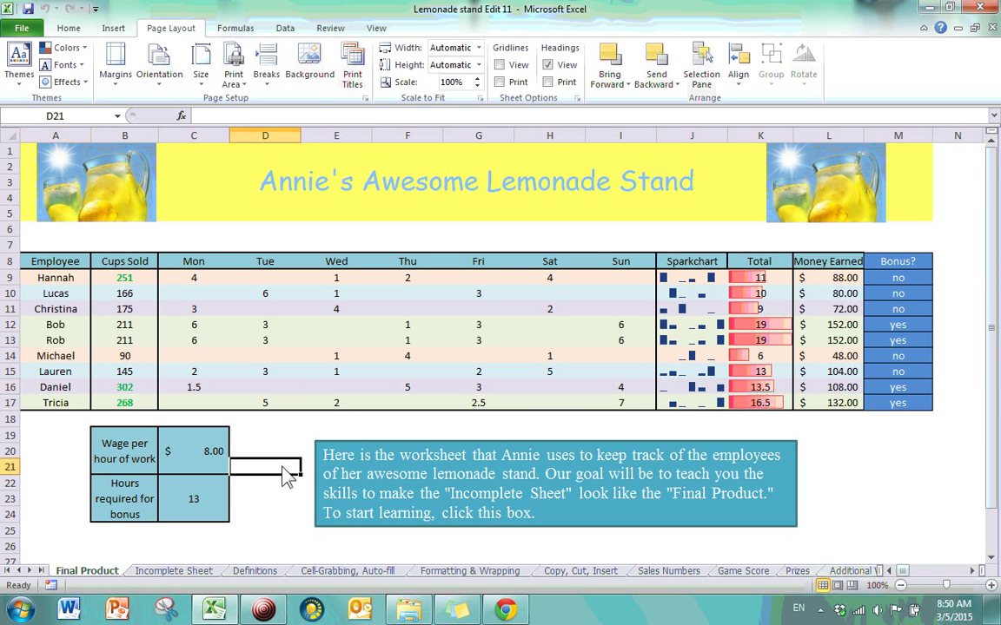
Look through the Themes gallery, close it unchanged, and return to the Home tab.
{"action": "left_click", "coordinate": [26, 87]}
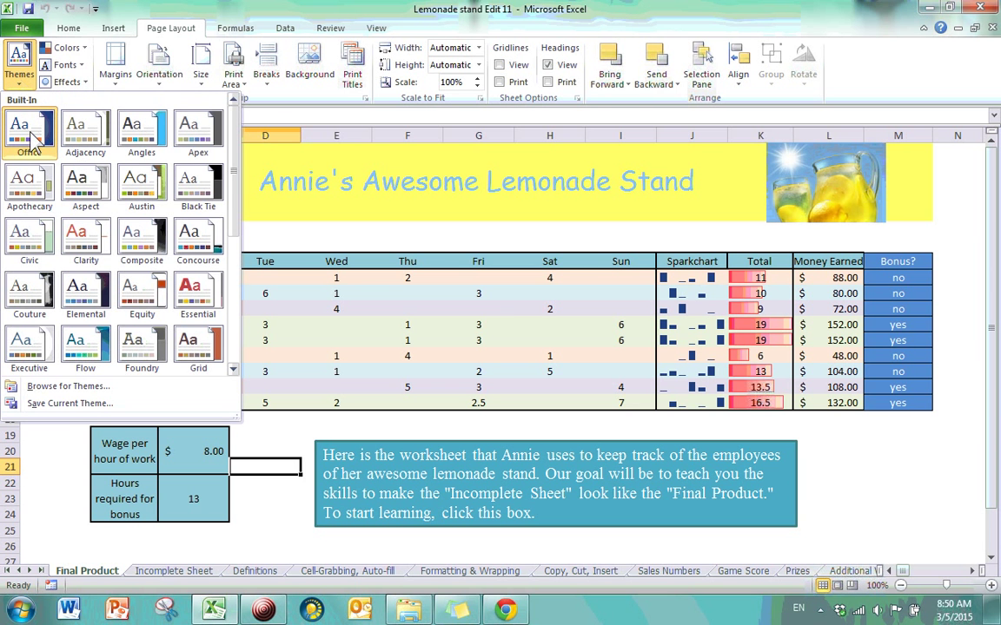
{"action": "left_click", "coordinate": [395, 214]}
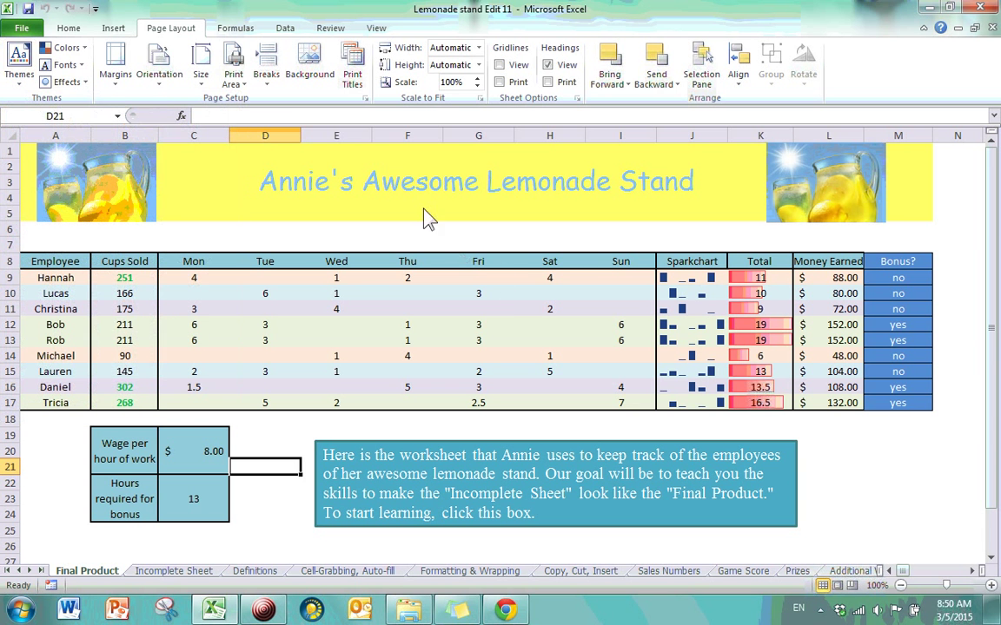
{"action": "left_click", "coordinate": [69, 29]}
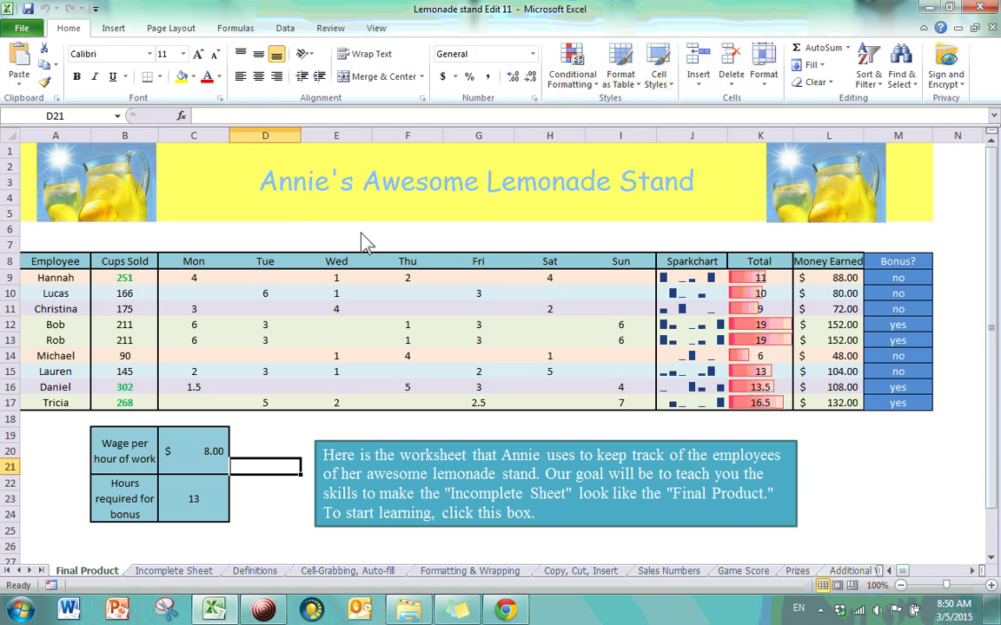
Apply the Equity theme, then select F7 and Hannah's Thursday value below it.
{"action": "left_click", "coordinate": [171, 29]}
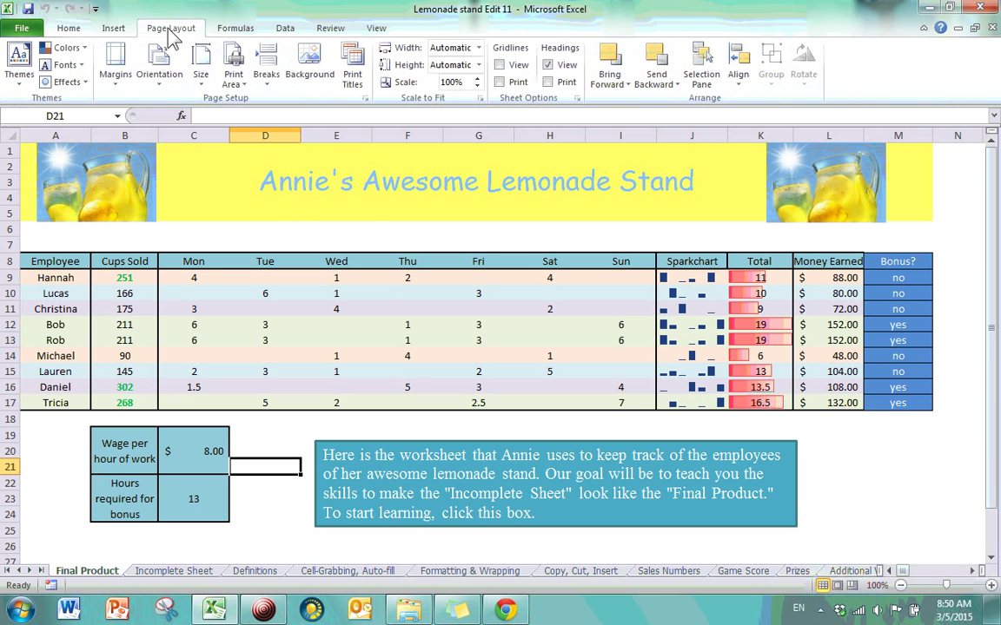
{"action": "left_click", "coordinate": [31, 93]}
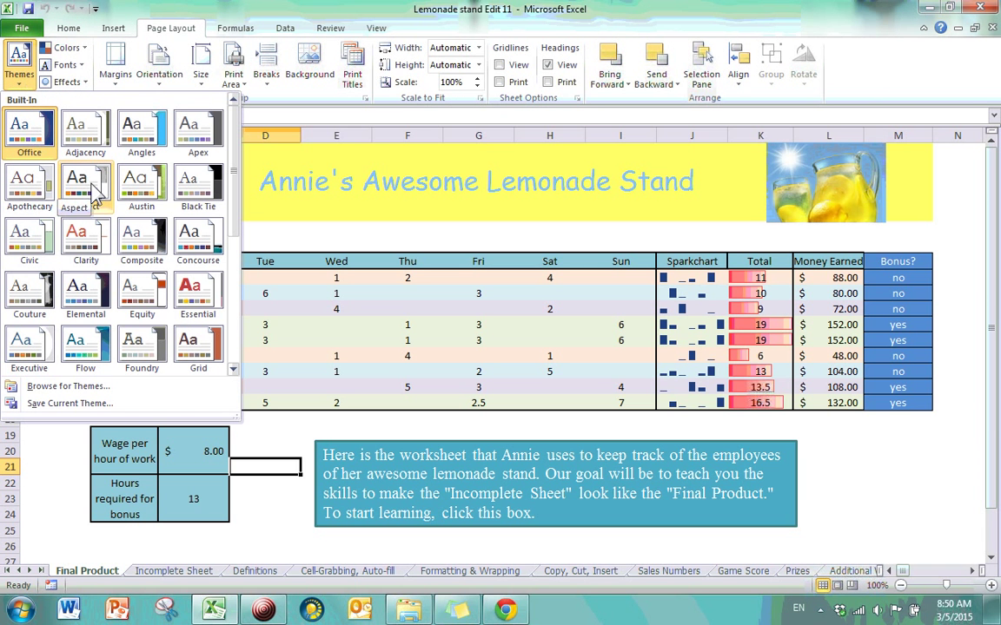
{"action": "left_click", "coordinate": [148, 290]}
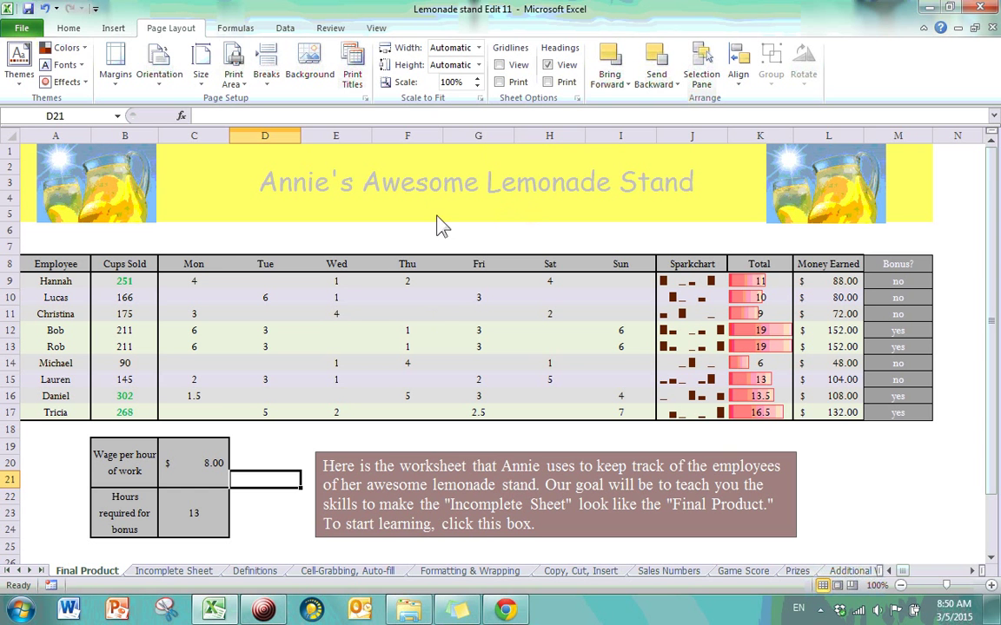
{"action": "left_click", "coordinate": [418, 246]}
{"action": "key", "text": "Down"}
{"action": "key", "text": "Down"}
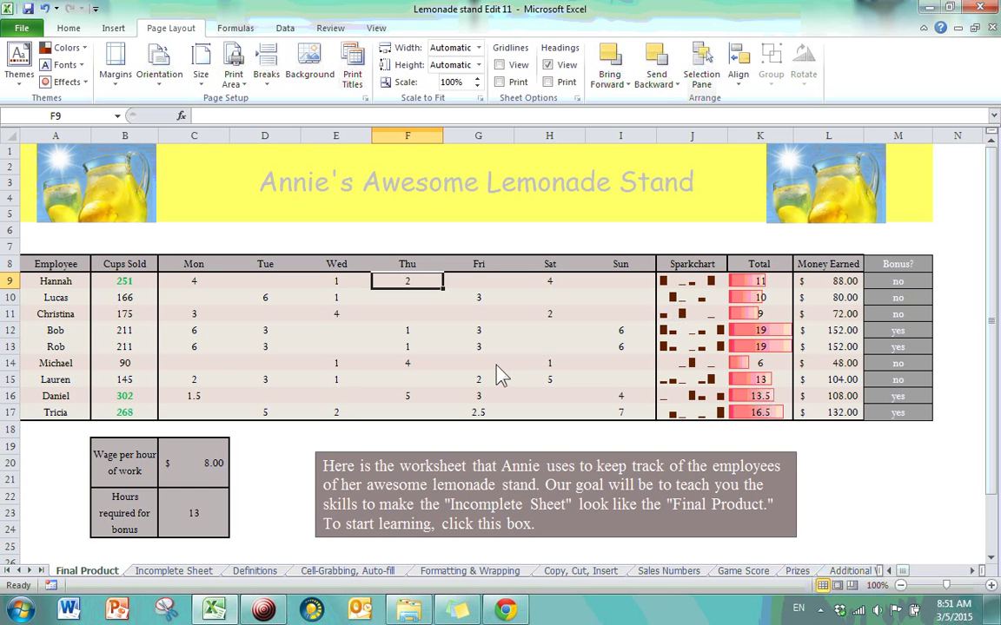
{"action": "left_click", "coordinate": [477, 206]}
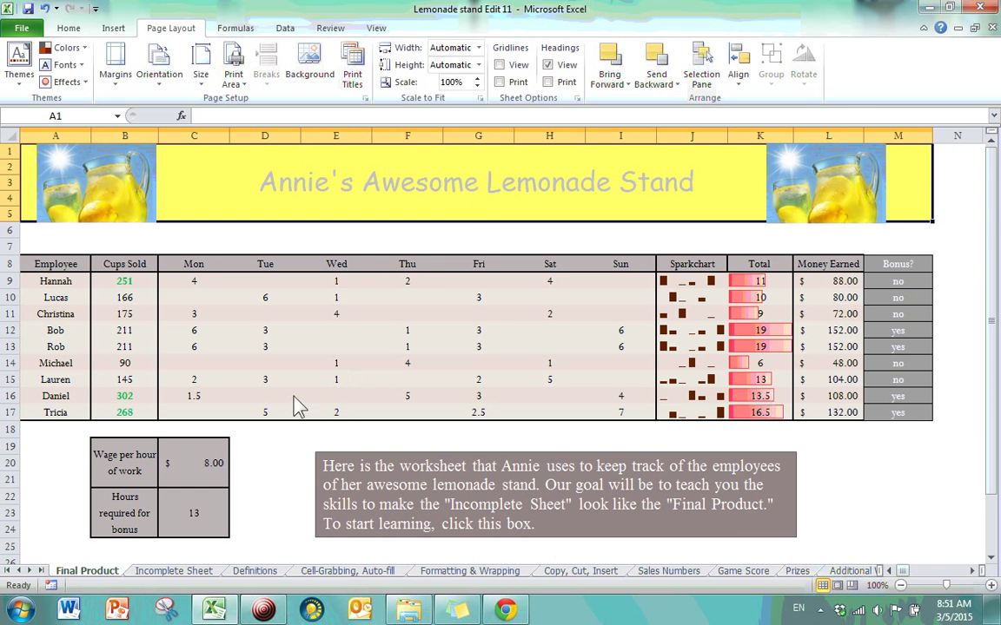
{"action": "left_click", "coordinate": [280, 365]}
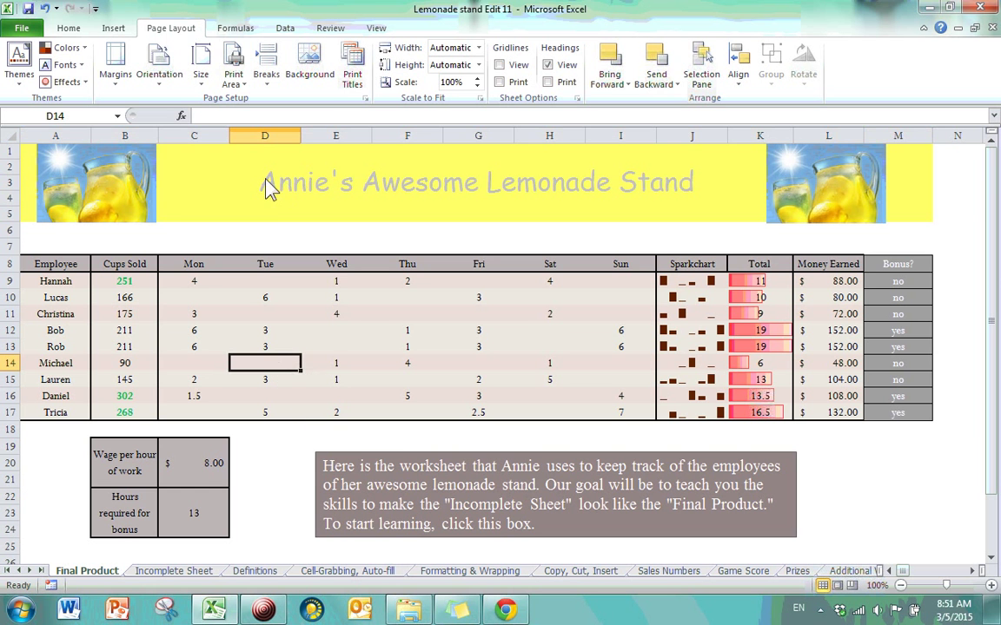
{"action": "left_click", "coordinate": [634, 213]}
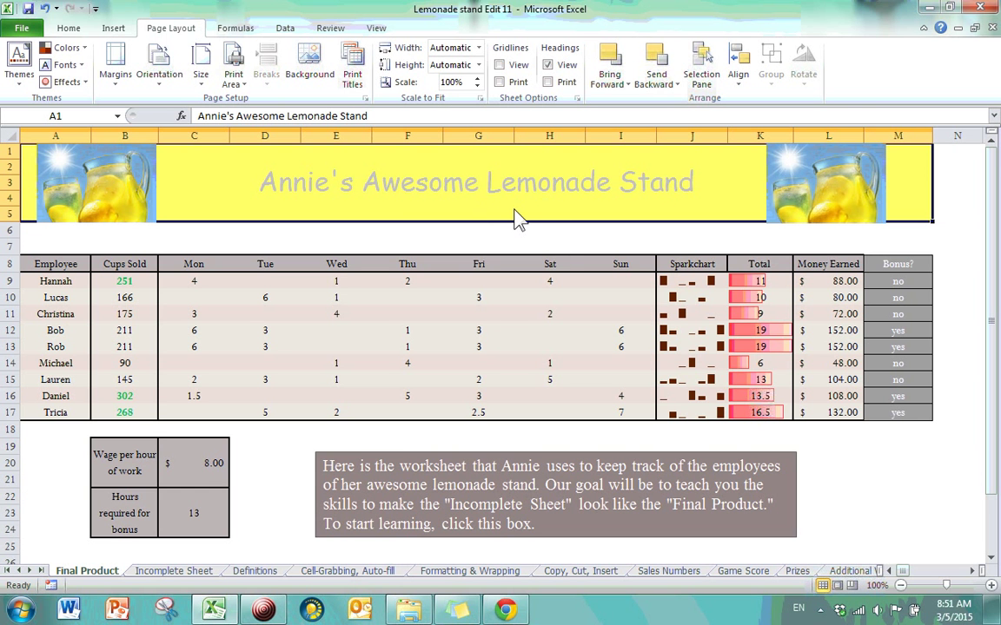
{"action": "left_click", "coordinate": [546, 301]}
{"action": "left_click", "coordinate": [217, 463]}
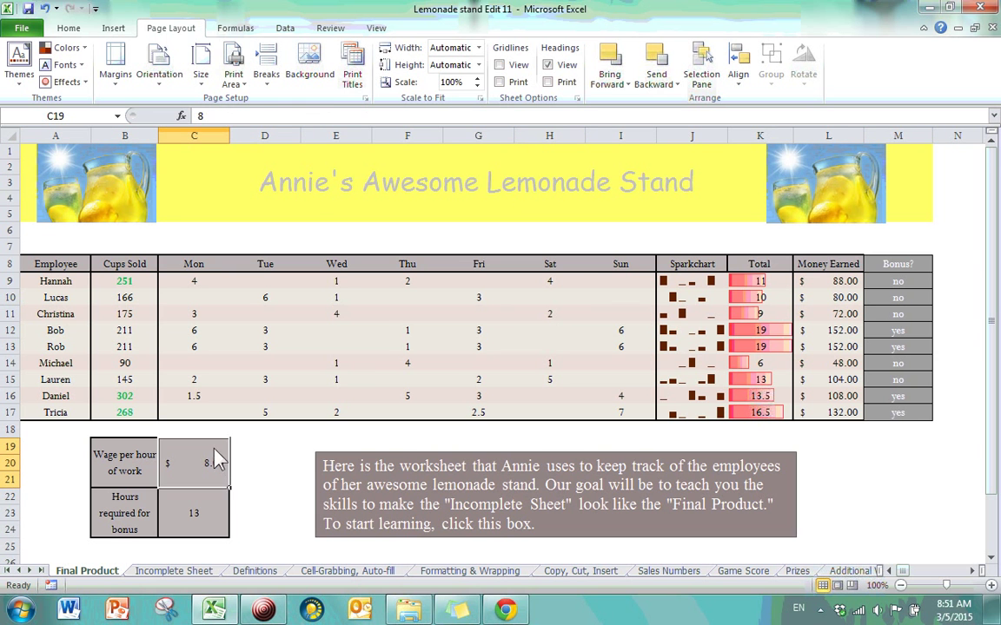
{"action": "left_click", "coordinate": [324, 380]}
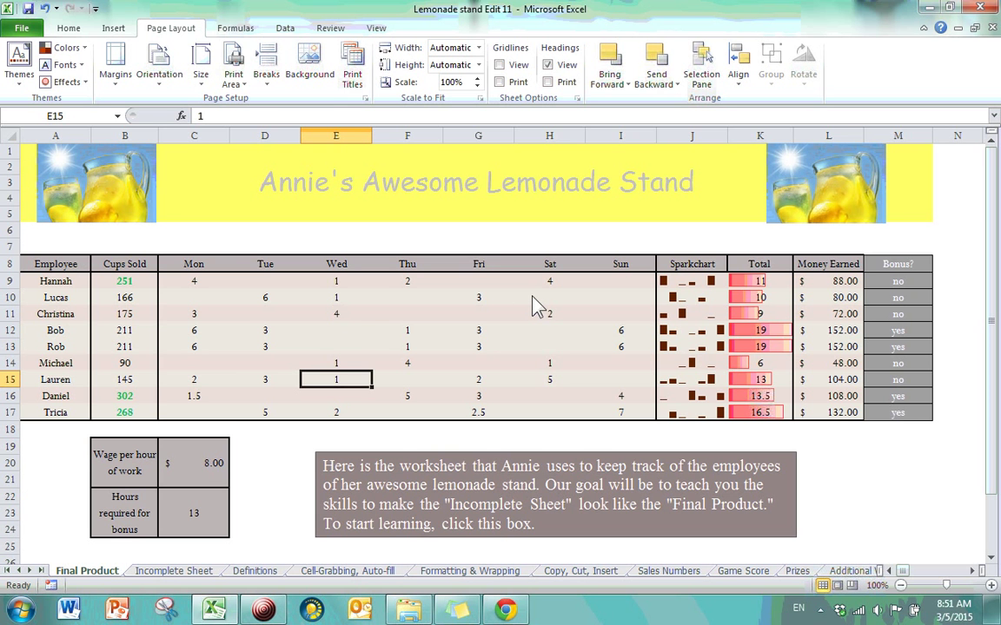
Apply the Office theme from the Themes gallery, skipping Thatch.
{"action": "left_click", "coordinate": [19, 66]}
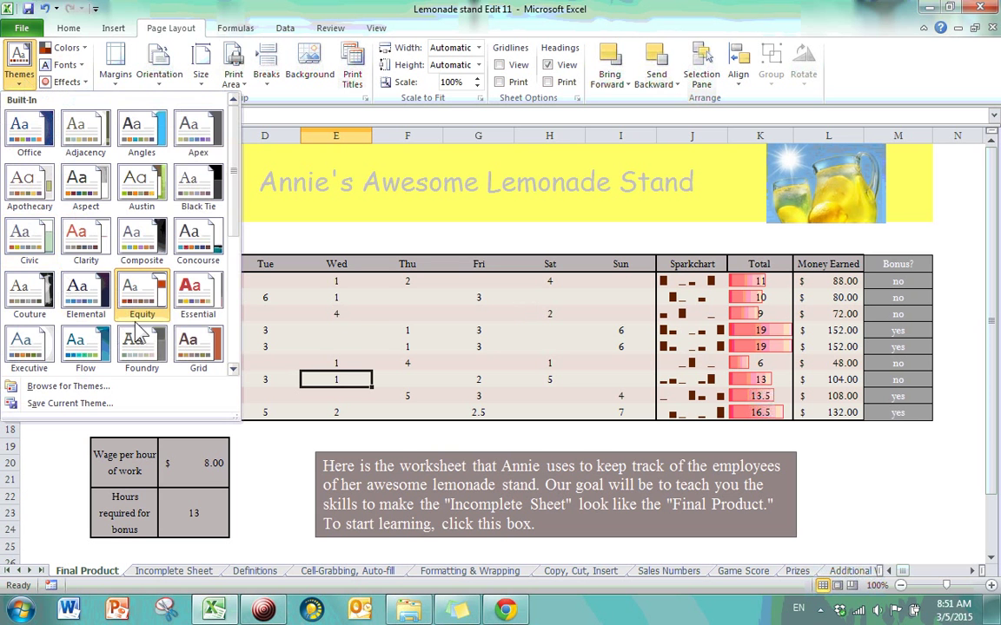
{"action": "left_click_drag", "start_coordinate": [235, 212], "coordinate": [235, 322]}
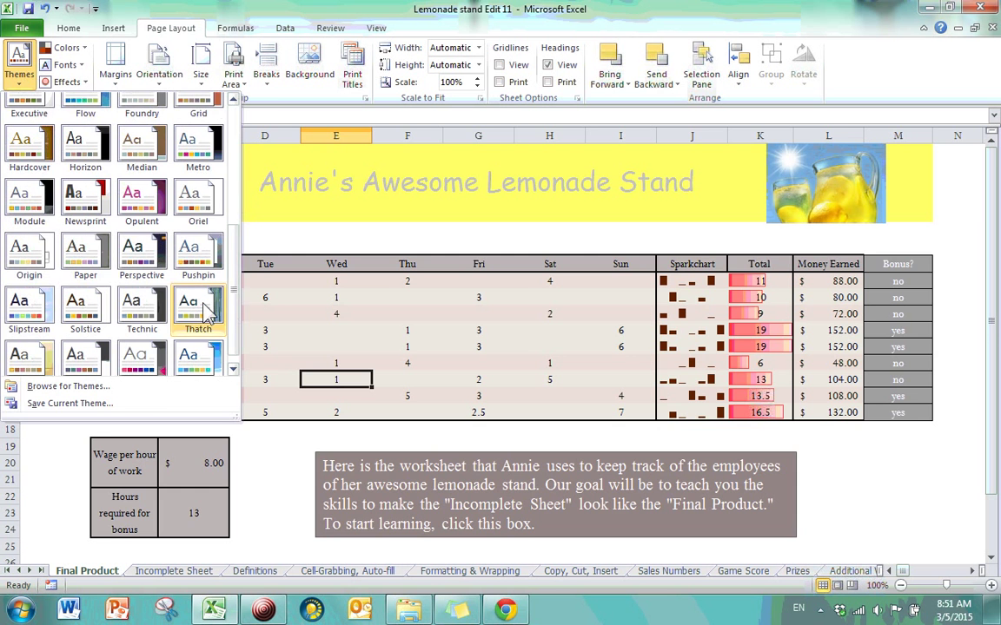
{"action": "key", "text": "Escape"}
{"action": "left_click", "coordinate": [19, 65]}
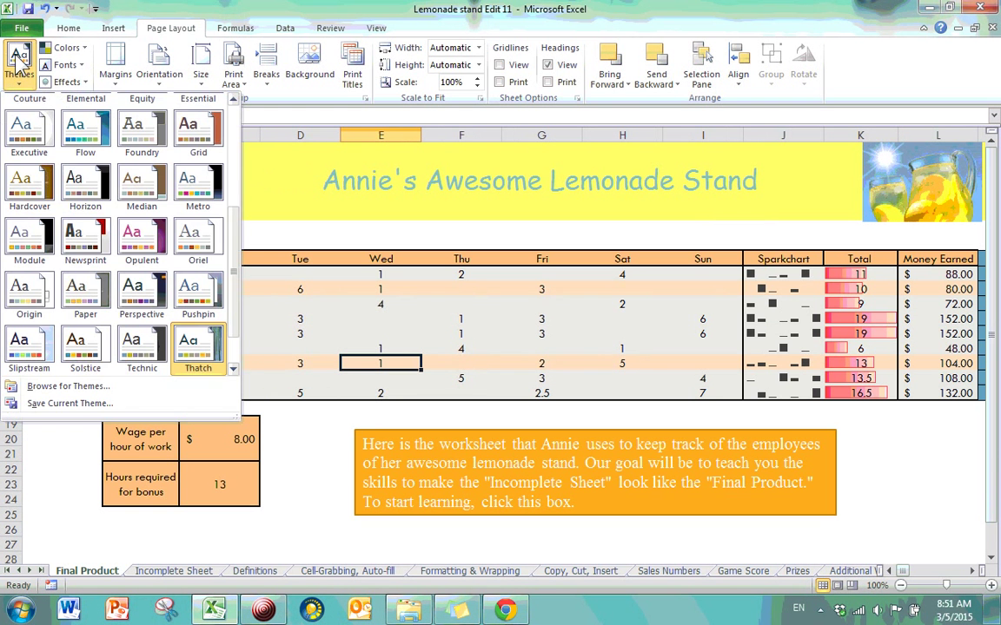
{"action": "scroll", "coordinate": [81, 203], "scroll_direction": "up", "scroll_amount": 5}
{"action": "left_click", "coordinate": [34, 139]}
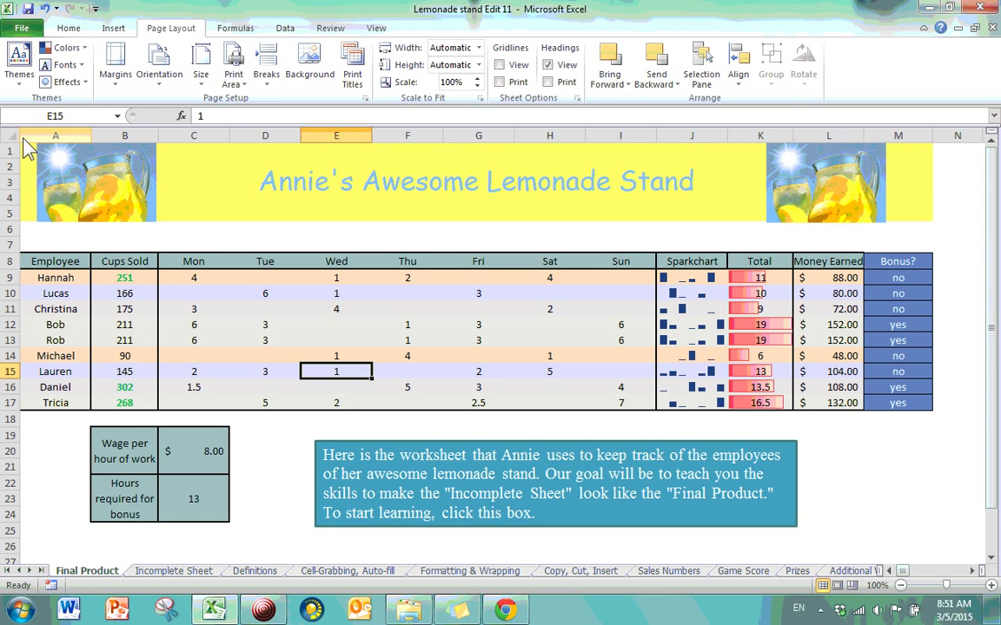
Try Equity theme fonts, switch back to Office fonts, then browse the colour sets.
{"action": "left_click", "coordinate": [82, 65]}
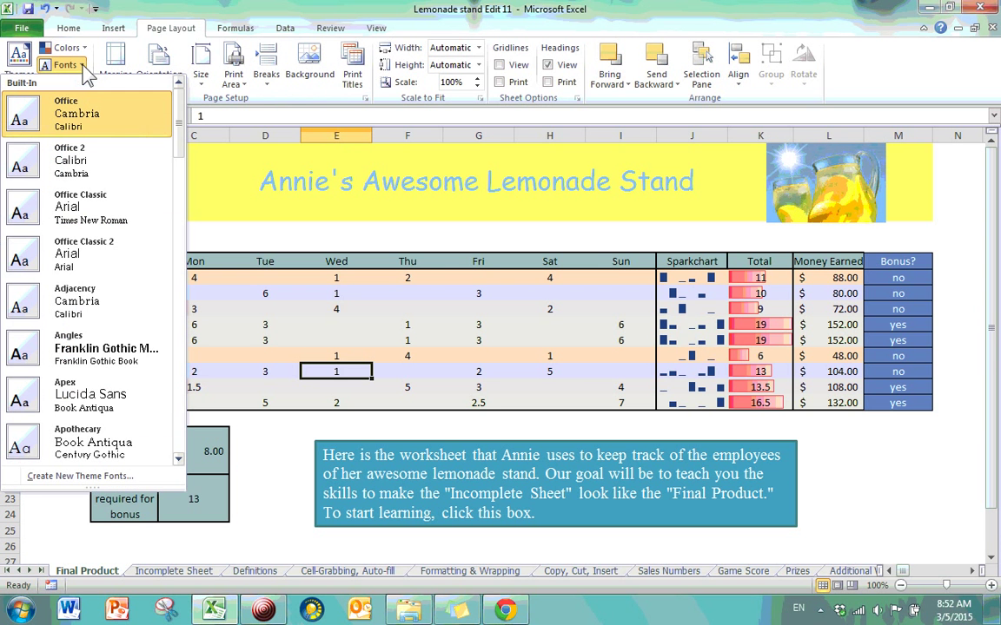
{"action": "left_click_drag", "start_coordinate": [176, 123], "coordinate": [177, 209]}
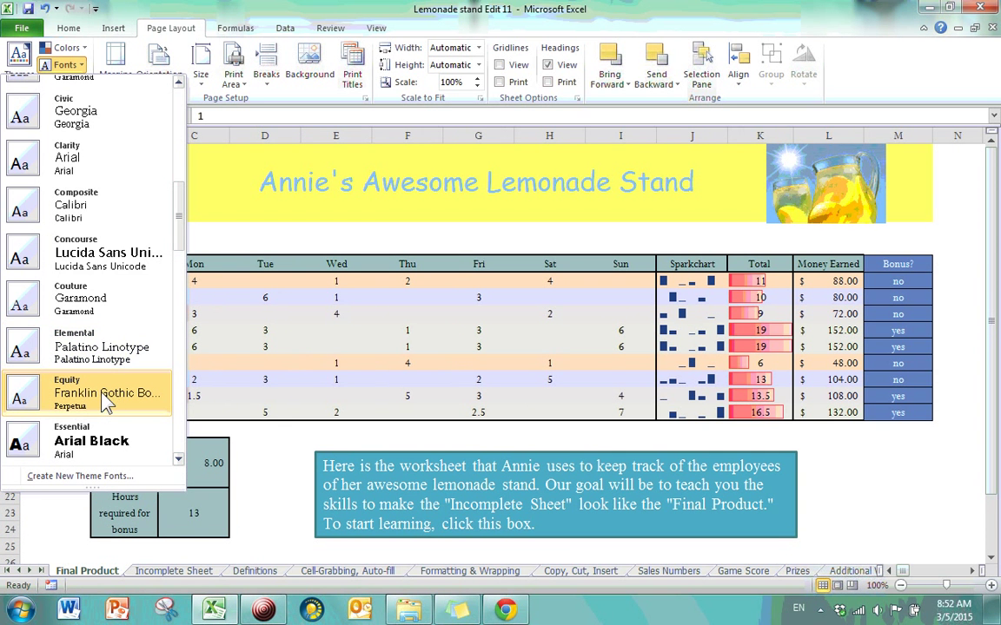
{"action": "left_click", "coordinate": [65, 395]}
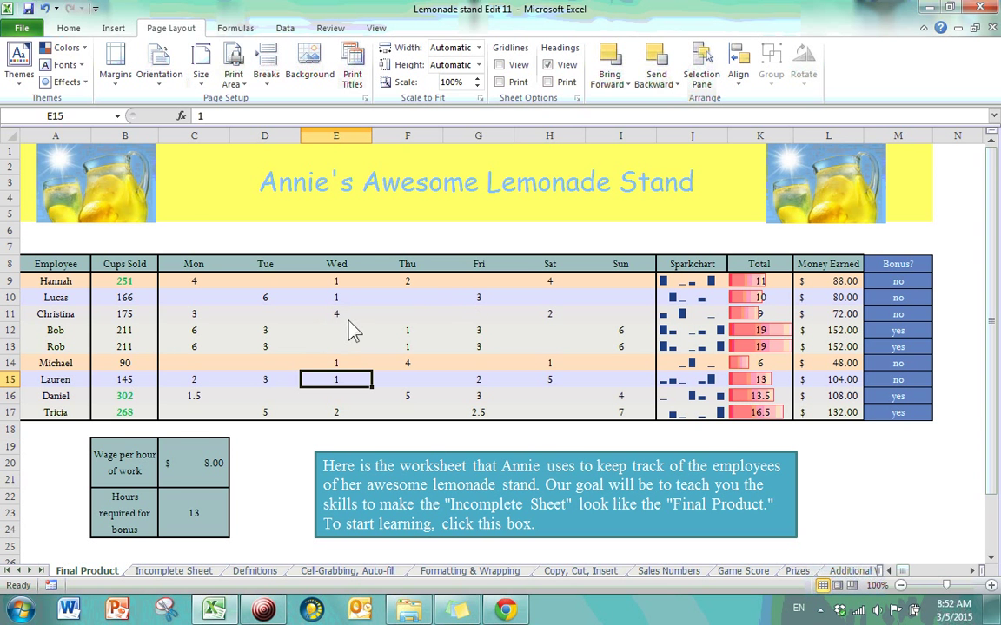
{"action": "left_click", "coordinate": [67, 64]}
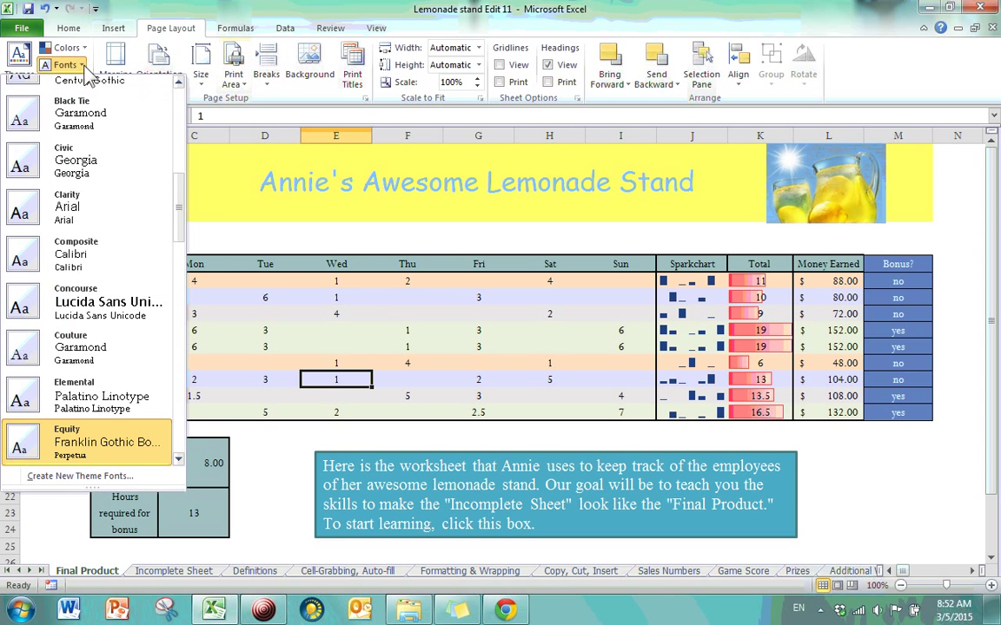
{"action": "left_click_drag", "start_coordinate": [179, 201], "coordinate": [154, 87]}
{"action": "left_click", "coordinate": [83, 106]}
{"action": "left_click", "coordinate": [81, 50]}
{"action": "scroll", "coordinate": [113, 187], "scroll_direction": "down", "scroll_amount": 5}
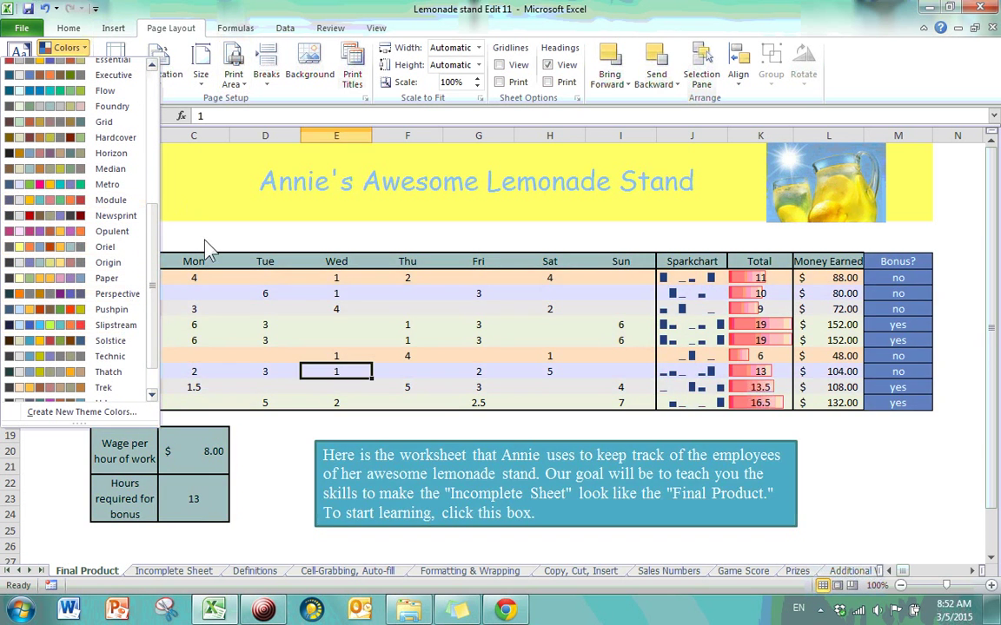
{"action": "left_click", "coordinate": [196, 236]}
{"action": "left_click", "coordinate": [77, 85]}
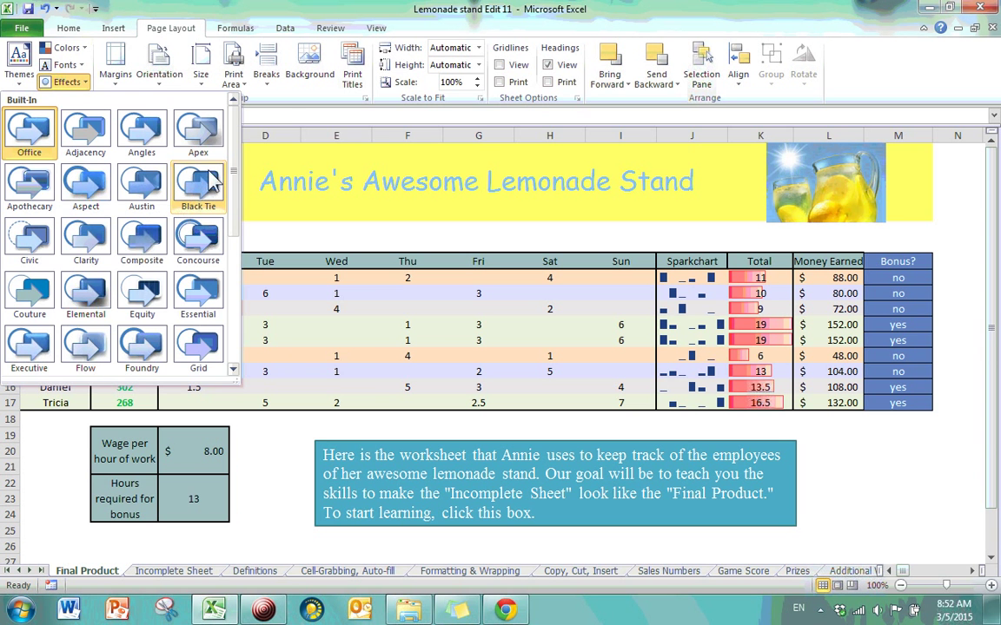
{"action": "left_click", "coordinate": [293, 130]}
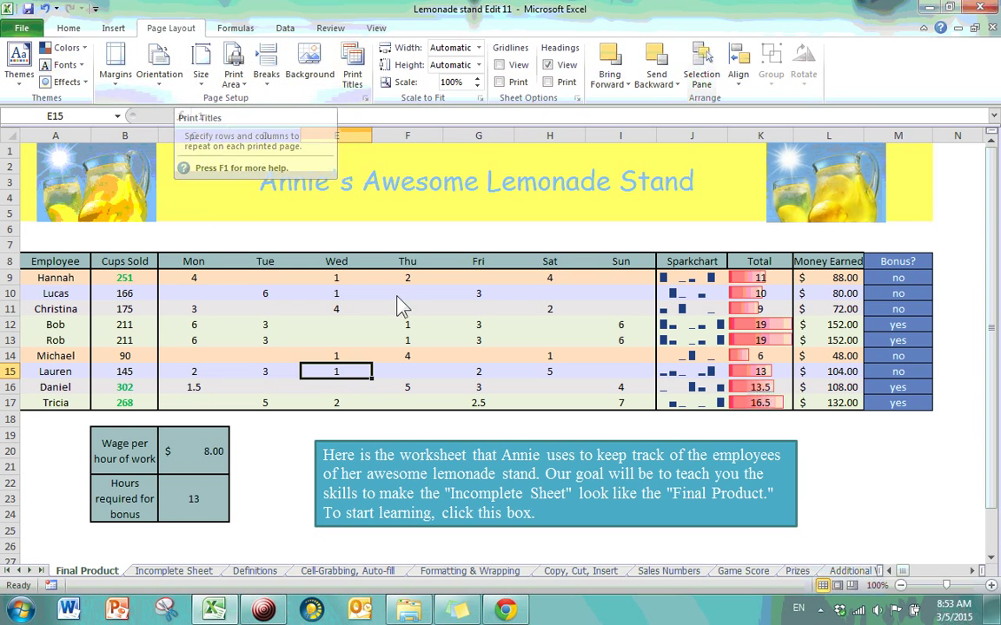
Show the View tools and jump to cell A1.
{"action": "scroll", "coordinate": [395, 297], "scroll_direction": "down", "scroll_amount": 10}
{"action": "scroll", "coordinate": [390, 206], "scroll_direction": "up", "scroll_amount": 10}
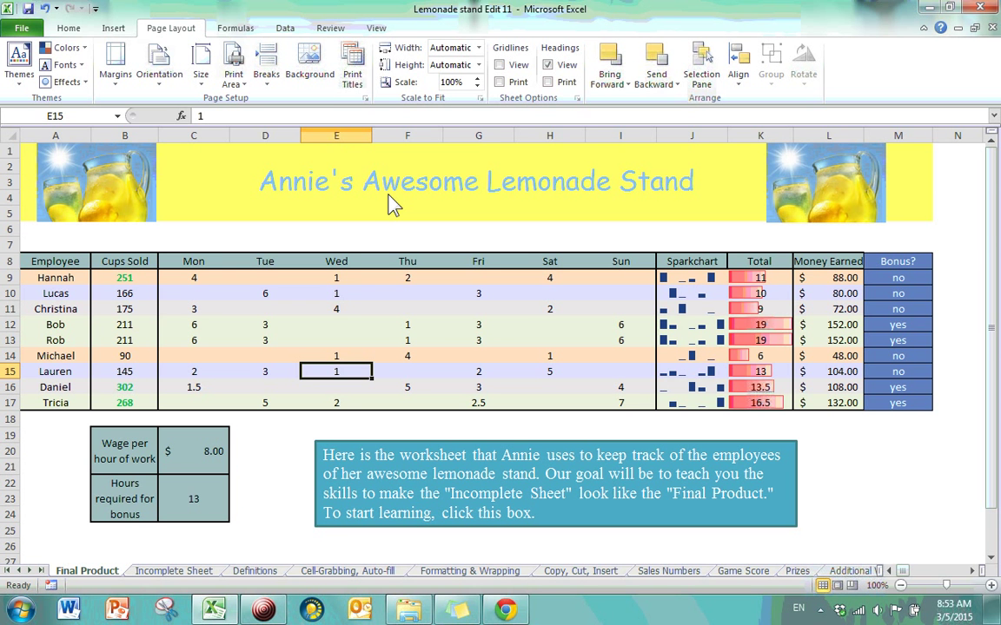
{"action": "left_click", "coordinate": [376, 29]}
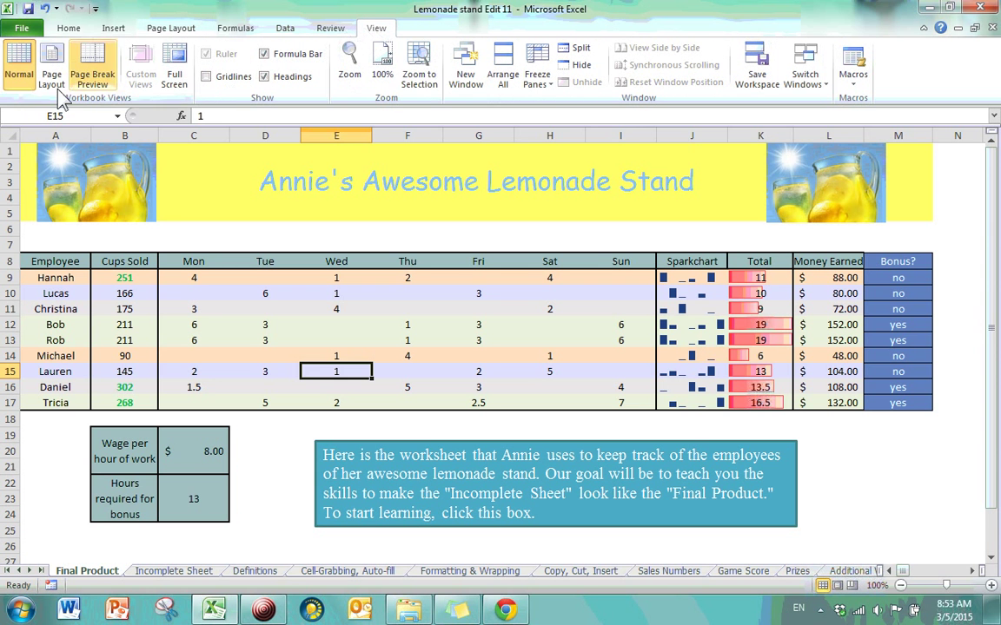
{"action": "key", "text": "ctrl+Home"}
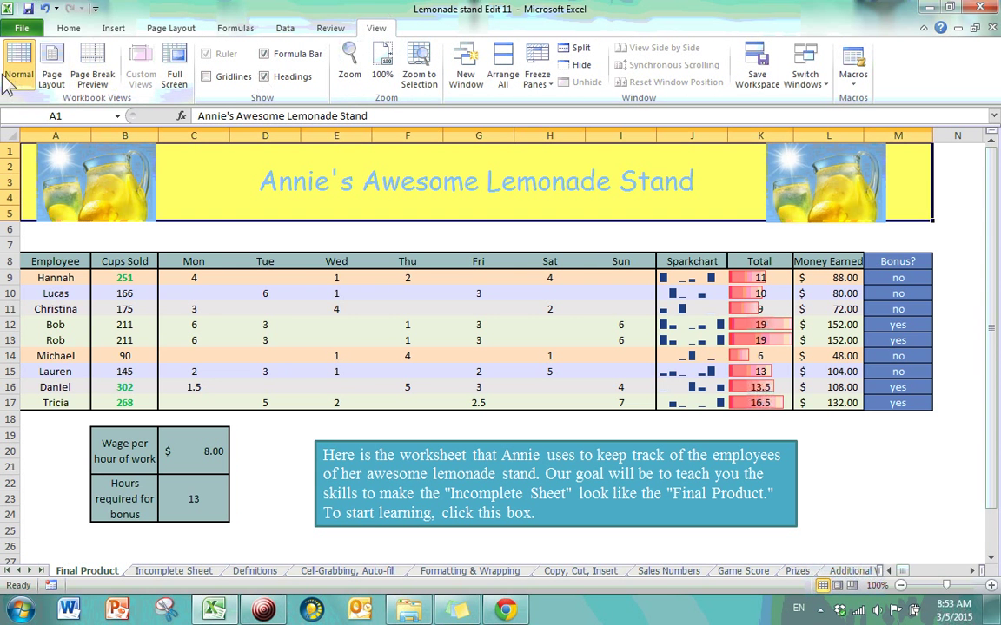
Switch to Page Layout view and scroll through the two printed pages.
{"action": "left_click", "coordinate": [51, 75]}
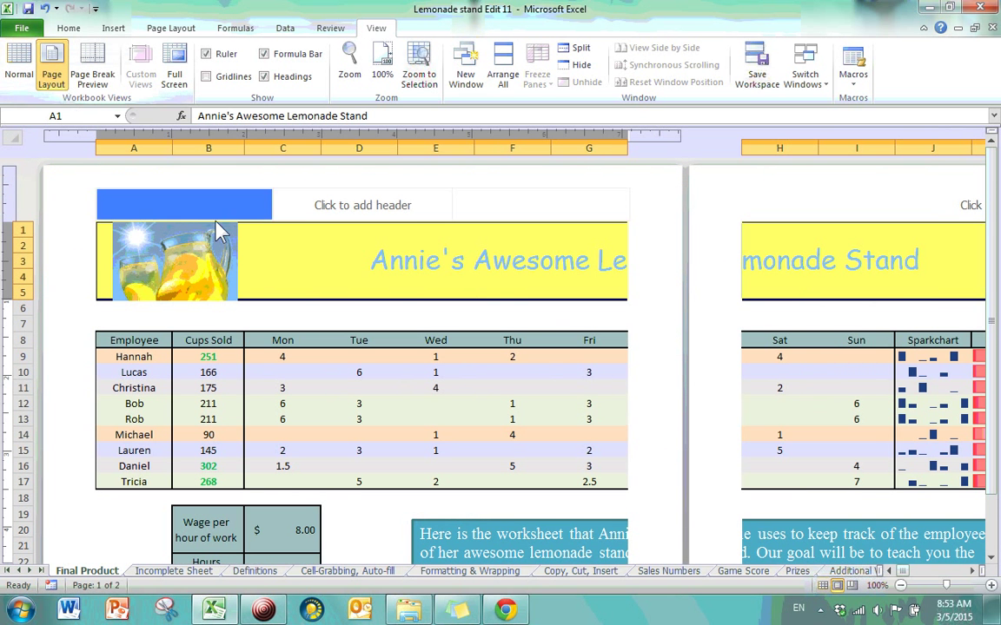
{"action": "scroll", "coordinate": [665, 247], "scroll_direction": "down", "scroll_amount": 6}
{"action": "scroll", "coordinate": [661, 244], "scroll_direction": "down", "scroll_amount": 10}
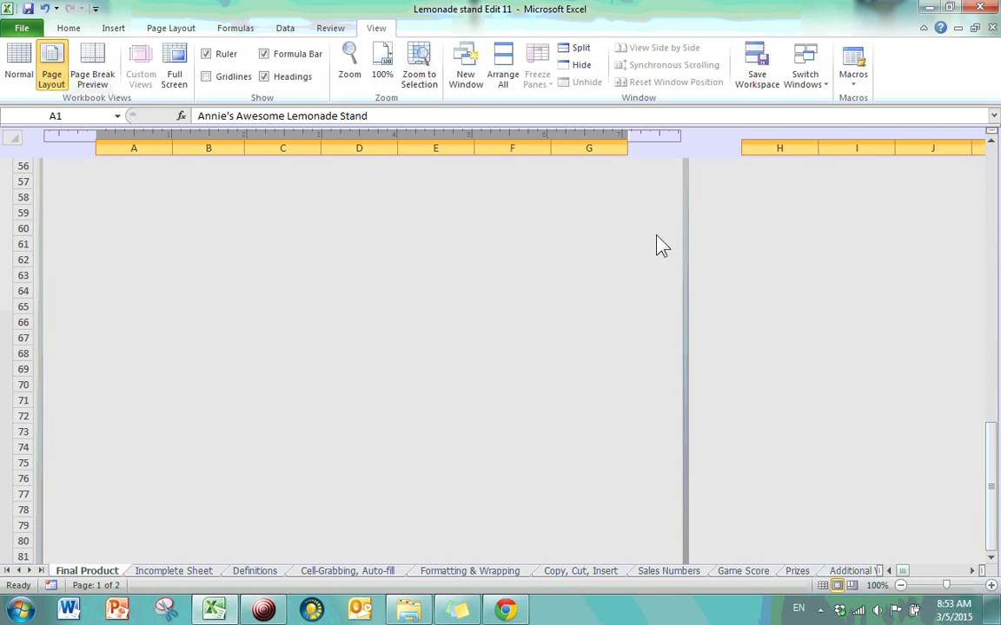
{"action": "scroll", "coordinate": [660, 243], "scroll_direction": "up", "scroll_amount": 17}
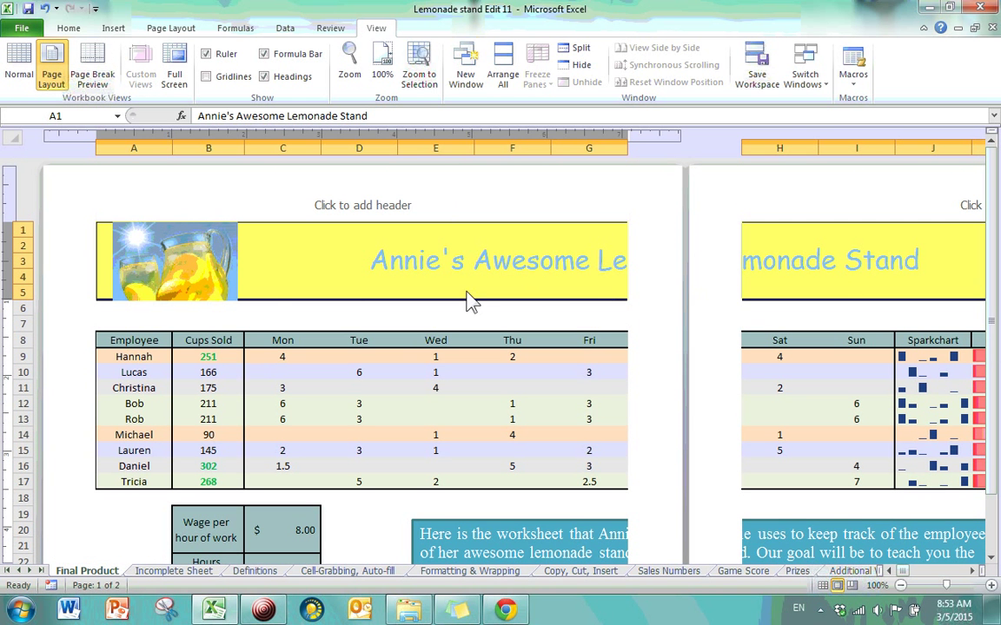
{"action": "left_click", "coordinate": [974, 571]}
{"action": "left_click", "coordinate": [888, 571]}
{"action": "left_click", "coordinate": [887, 571]}
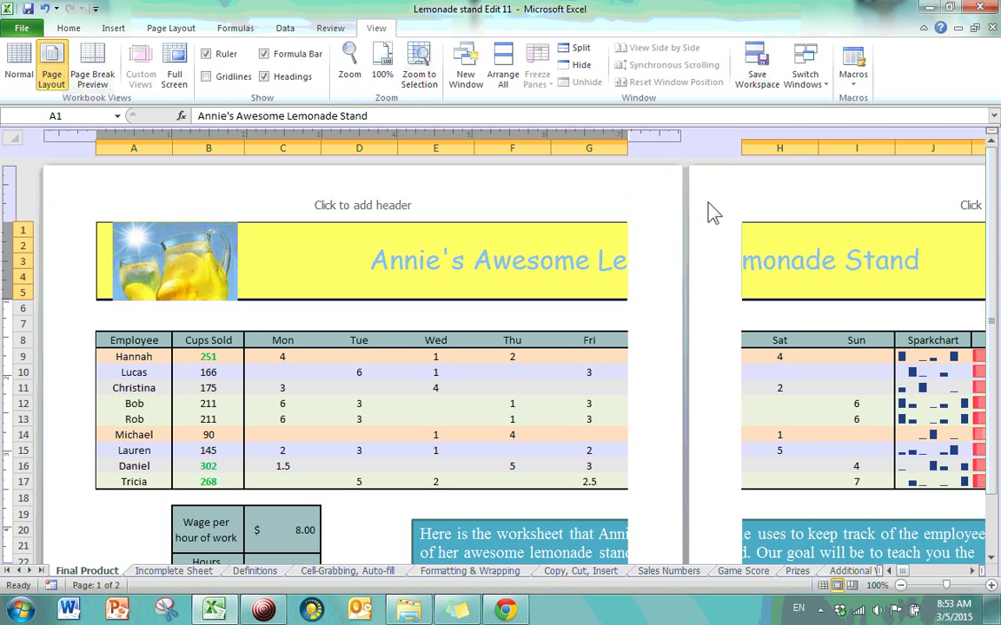
Hide the white space between pages, then show it again.
{"action": "left_click", "coordinate": [687, 270]}
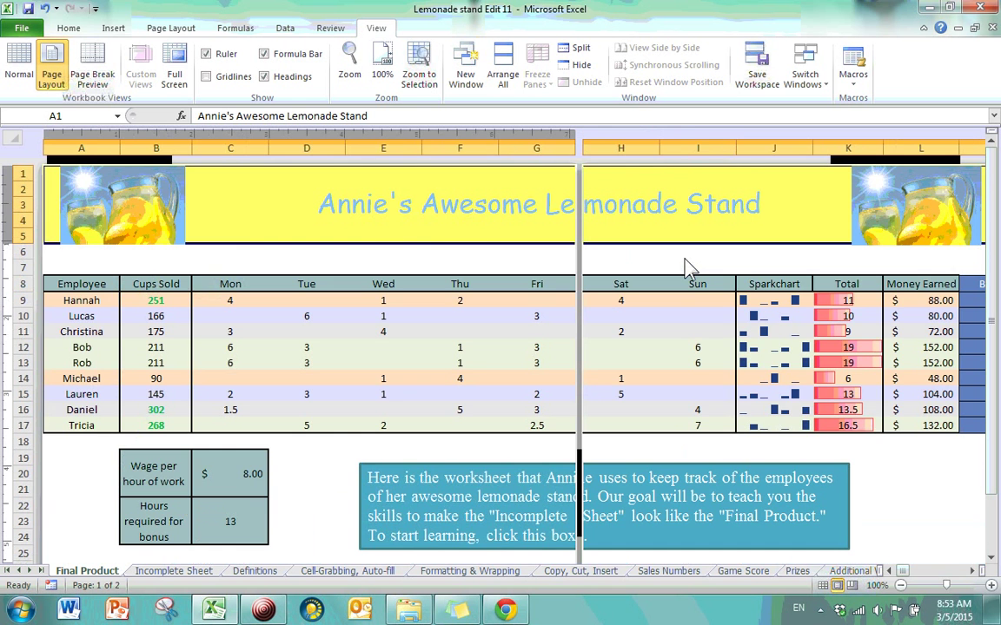
{"action": "scroll", "coordinate": [686, 269], "scroll_direction": "down", "scroll_amount": 10}
{"action": "scroll", "coordinate": [686, 270], "scroll_direction": "up", "scroll_amount": 10}
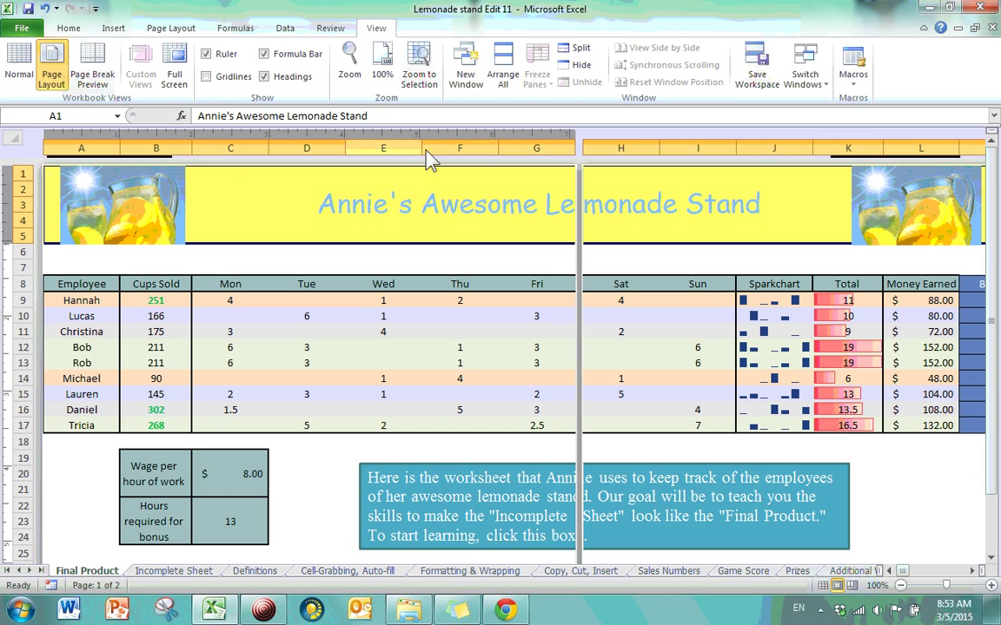
{"action": "scroll", "coordinate": [576, 376], "scroll_direction": "down", "scroll_amount": 5}
{"action": "scroll", "coordinate": [588, 319], "scroll_direction": "up", "scroll_amount": 5}
{"action": "double_click", "coordinate": [582, 265]}
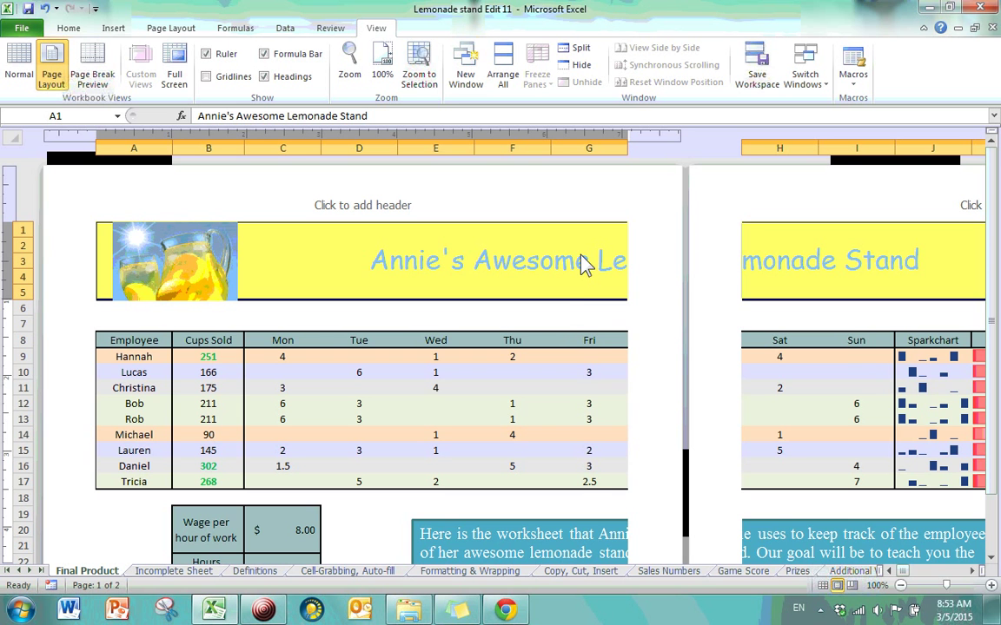
{"action": "scroll", "coordinate": [563, 309], "scroll_direction": "down", "scroll_amount": 5}
{"action": "scroll", "coordinate": [563, 308], "scroll_direction": "up", "scroll_amount": 5}
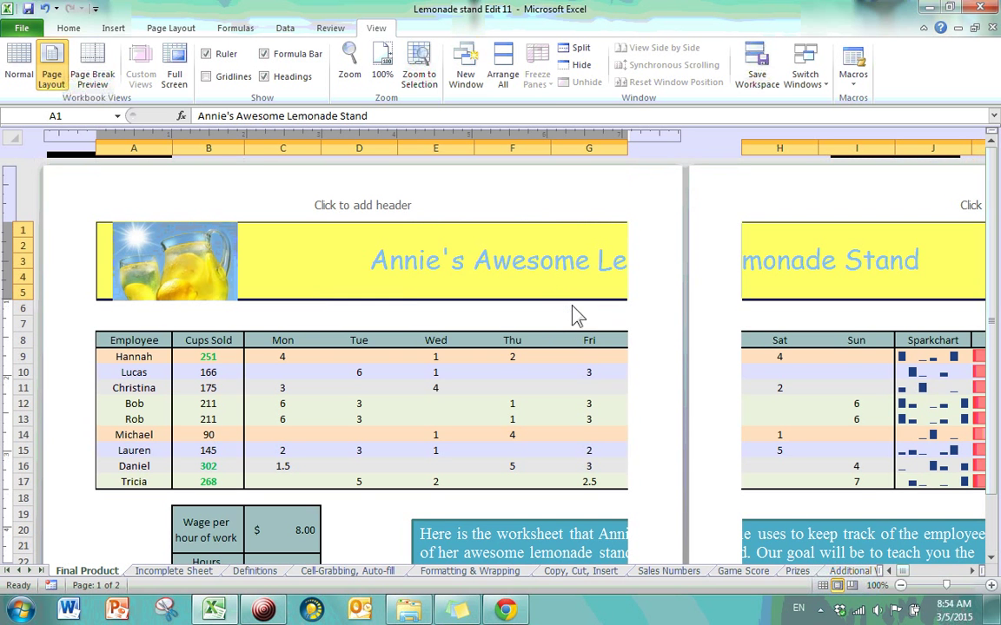
Bring the Page Layout page setup tools back into view.
{"action": "left_click", "coordinate": [170, 28]}
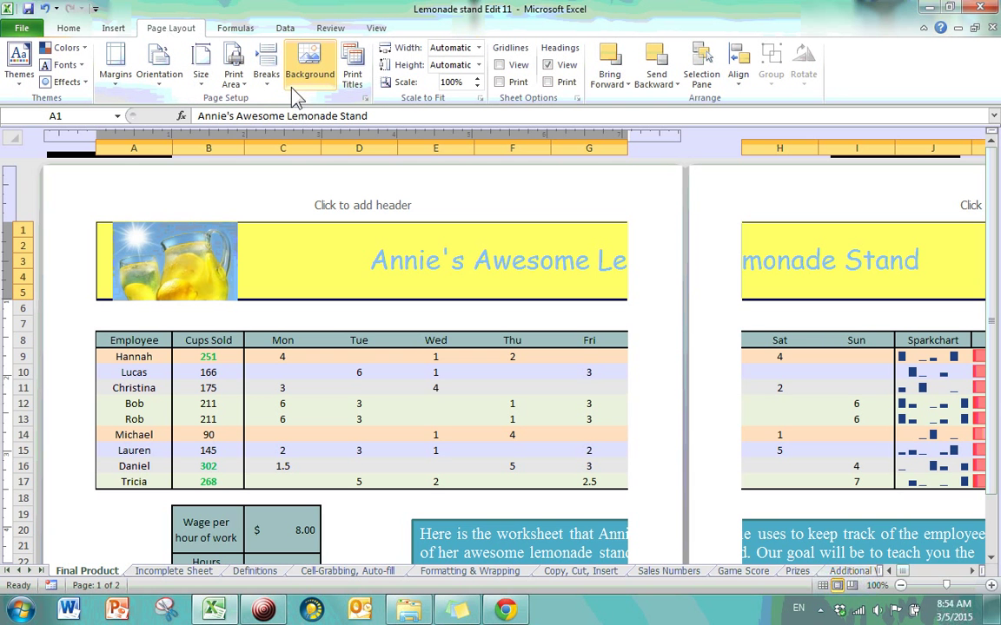
{"action": "scroll", "coordinate": [508, 256], "scroll_direction": "down", "scroll_amount": 5}
{"action": "scroll", "coordinate": [509, 259], "scroll_direction": "up", "scroll_amount": 7}
Set the page orientation to Landscape so Sat and Sun fit on page one.
{"action": "scroll", "coordinate": [486, 200], "scroll_direction": "down", "scroll_amount": 2}
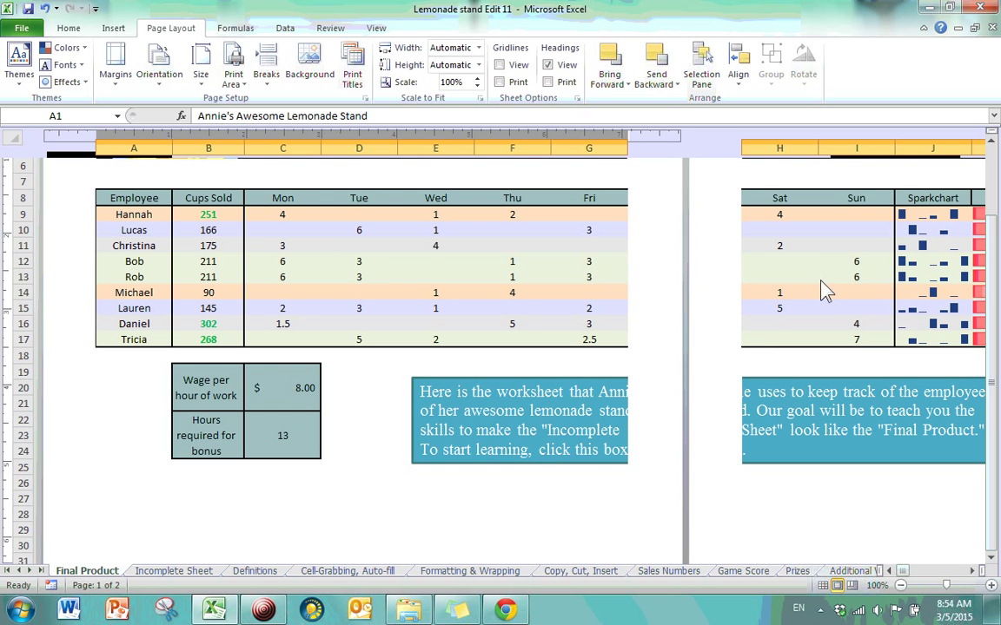
{"action": "scroll", "coordinate": [204, 300], "scroll_direction": "down", "scroll_amount": 5}
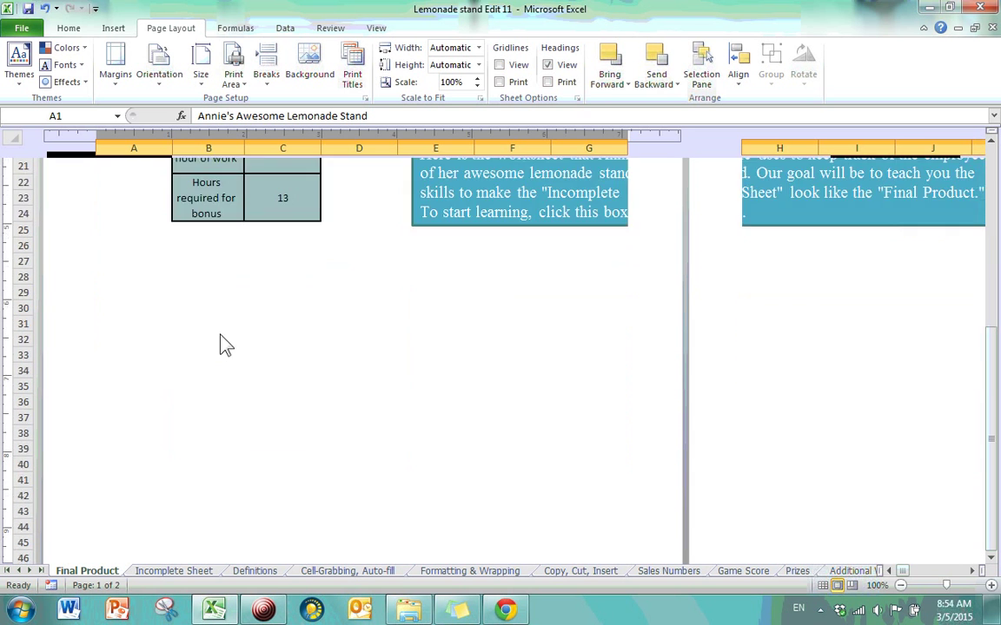
{"action": "scroll", "coordinate": [223, 343], "scroll_direction": "up", "scroll_amount": 7}
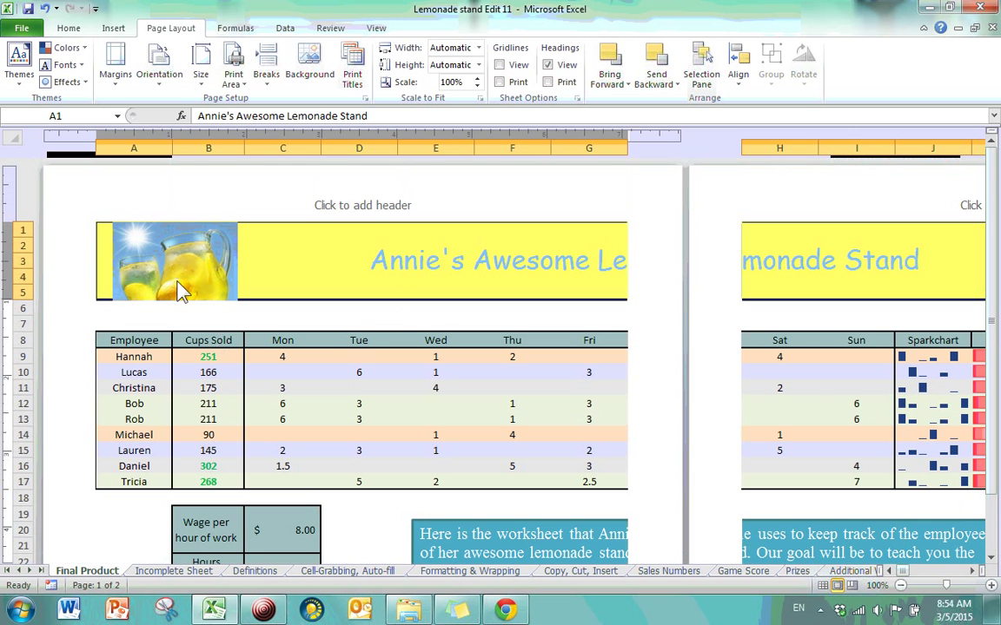
{"action": "left_click", "coordinate": [160, 68]}
{"action": "left_click", "coordinate": [157, 142]}
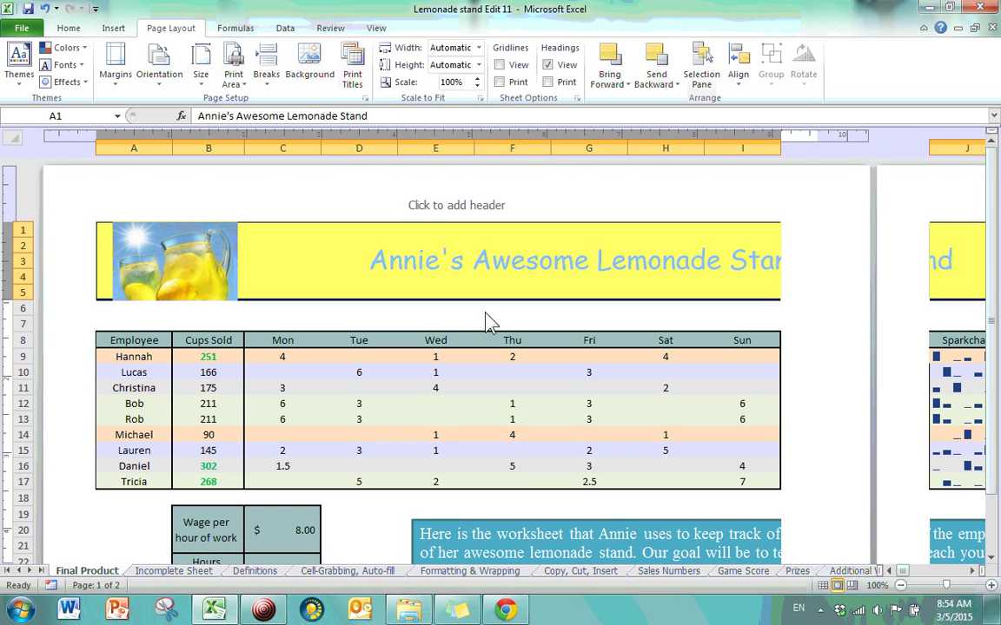
Try Wide then Narrow margin presets, and open Custom Margins in Page Setup.
{"action": "left_click", "coordinate": [116, 85]}
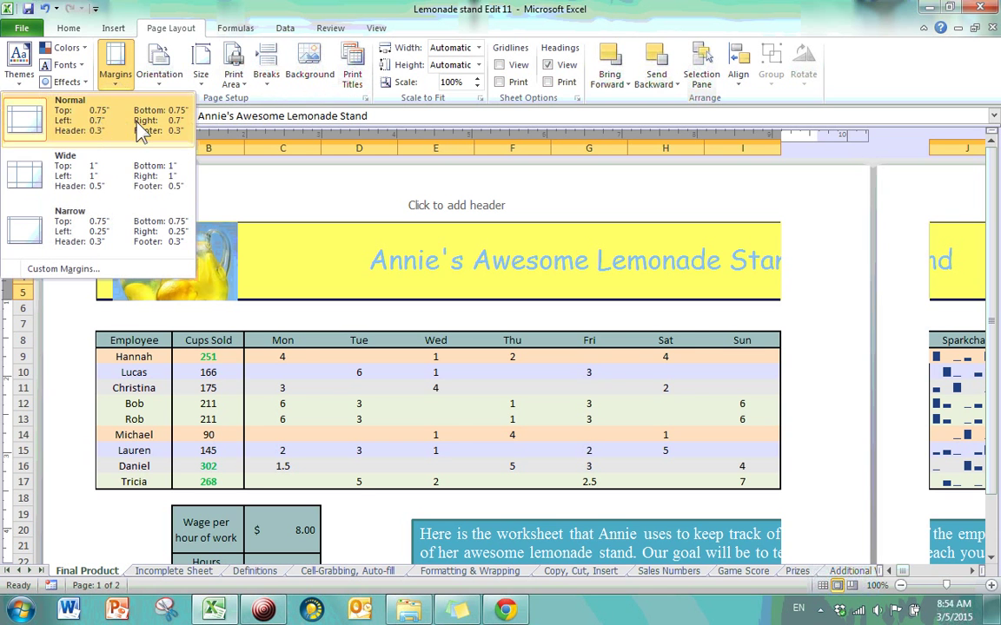
{"action": "left_click", "coordinate": [129, 192]}
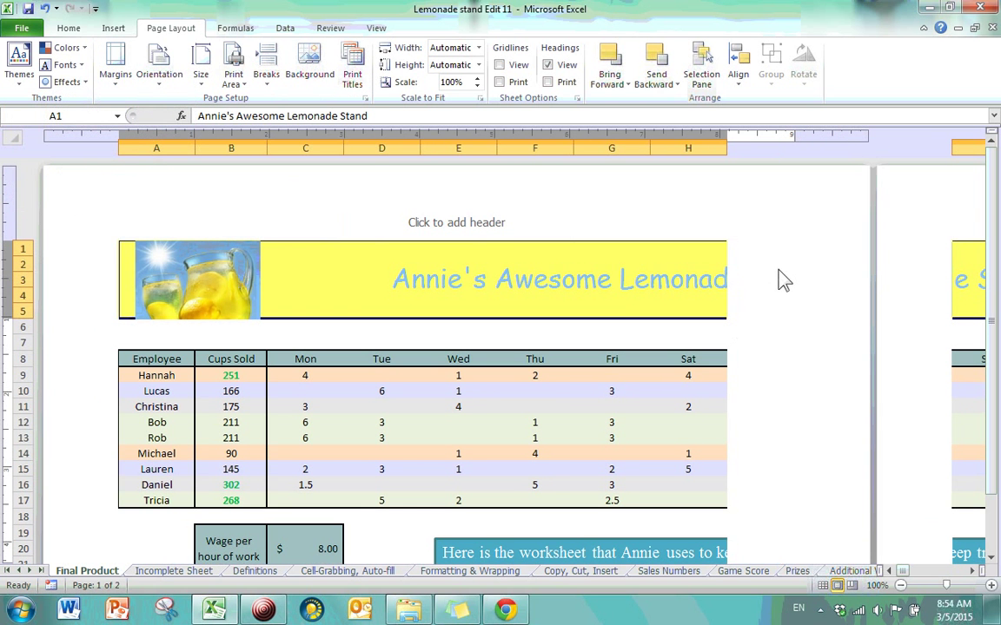
{"action": "left_click", "coordinate": [102, 69]}
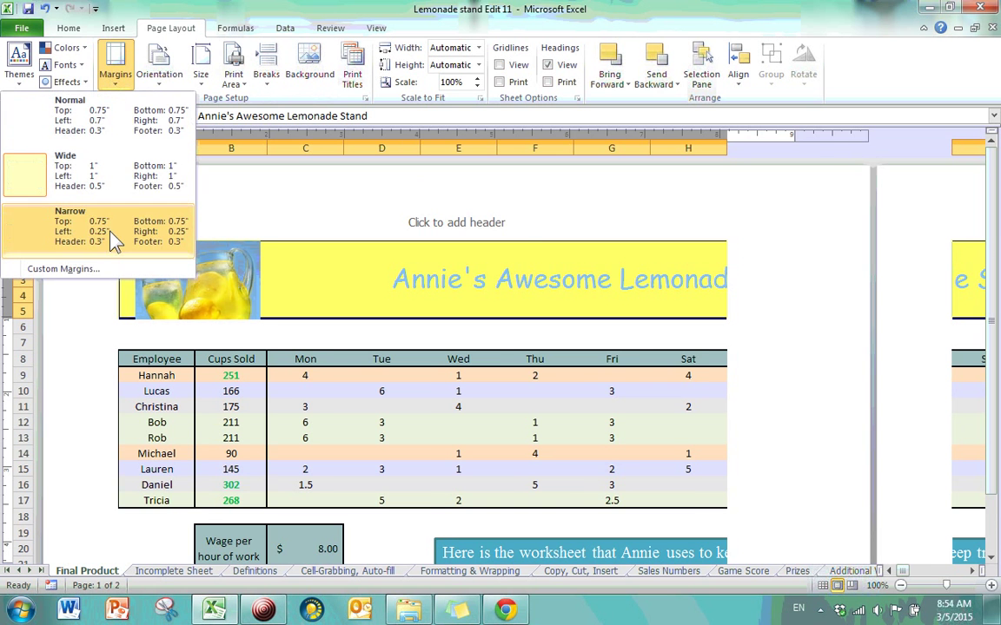
{"action": "left_click", "coordinate": [110, 233]}
{"action": "left_click", "coordinate": [112, 79]}
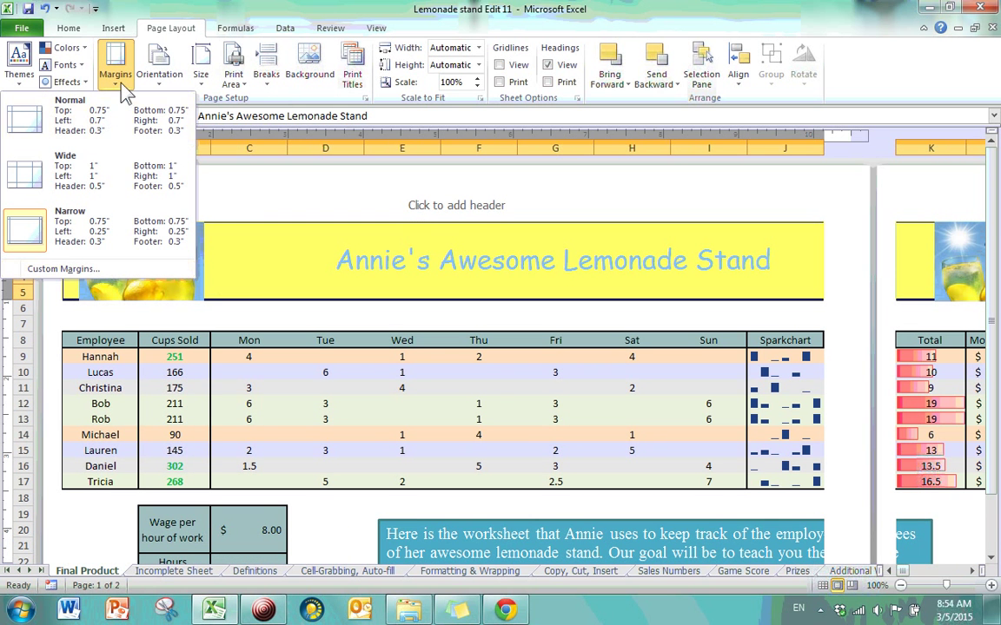
{"action": "left_click", "coordinate": [75, 273]}
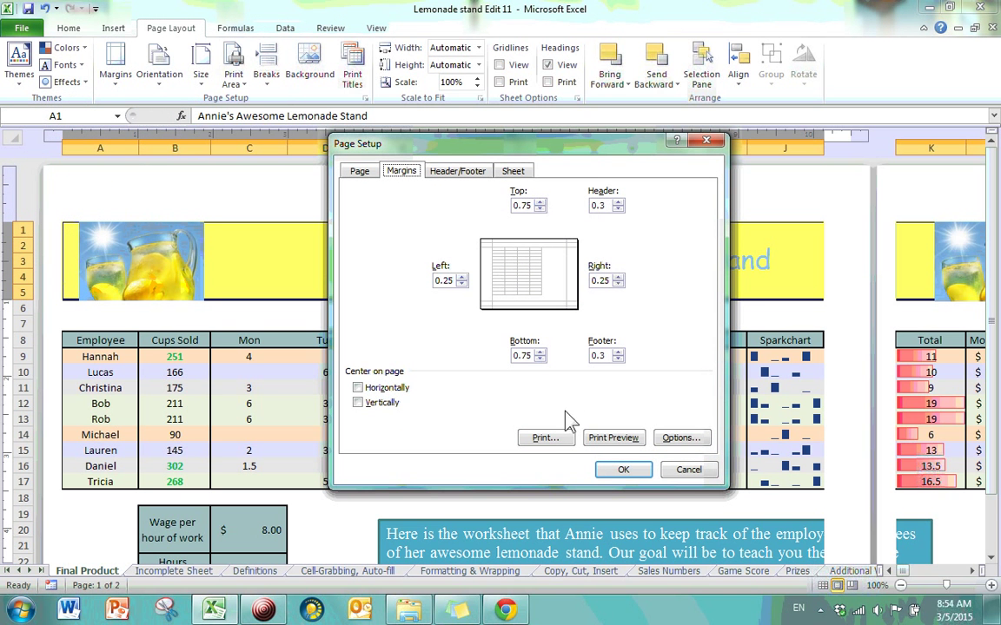
Apply custom margins: Right 0.75, Top 0.25, Header 0.55.
{"action": "double_click", "coordinate": [618, 278]}
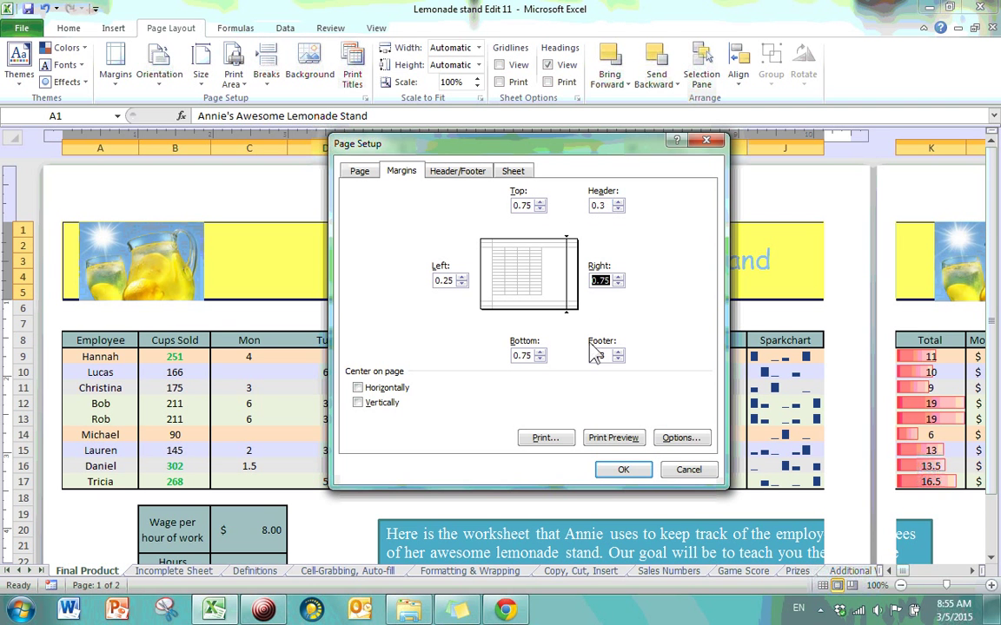
{"action": "left_click", "coordinate": [540, 202]}
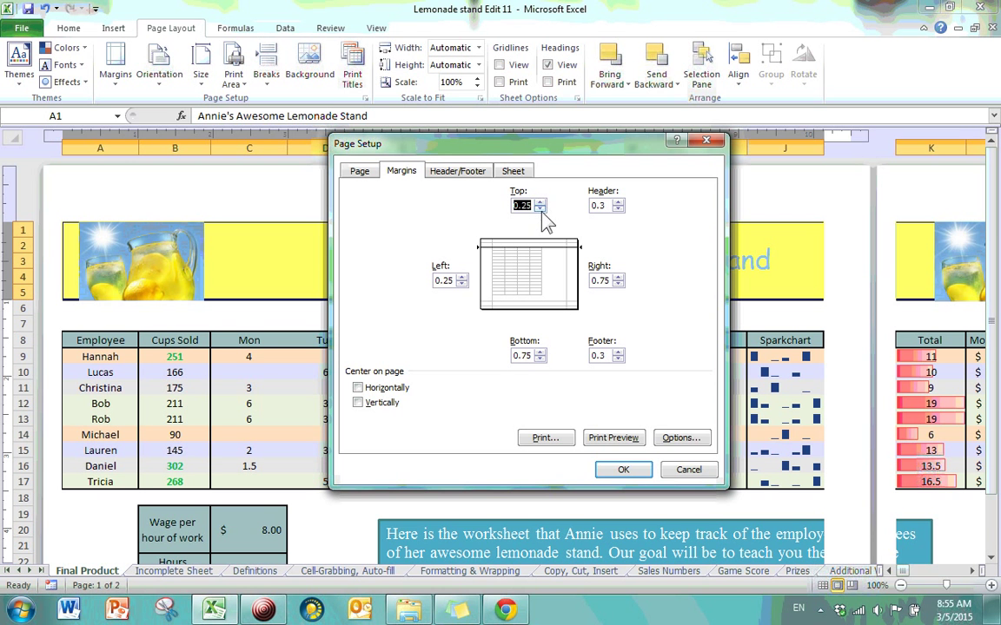
{"action": "left_click", "coordinate": [539, 210]}
{"action": "left_click", "coordinate": [540, 209]}
{"action": "left_click", "coordinate": [539, 209]}
{"action": "left_click", "coordinate": [617, 202]}
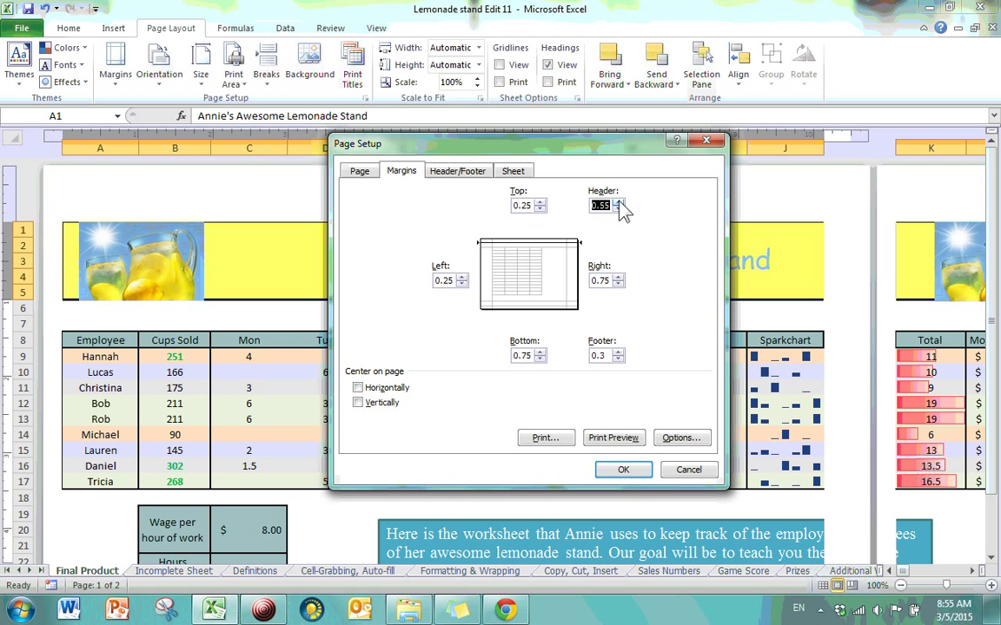
{"action": "left_click", "coordinate": [623, 469]}
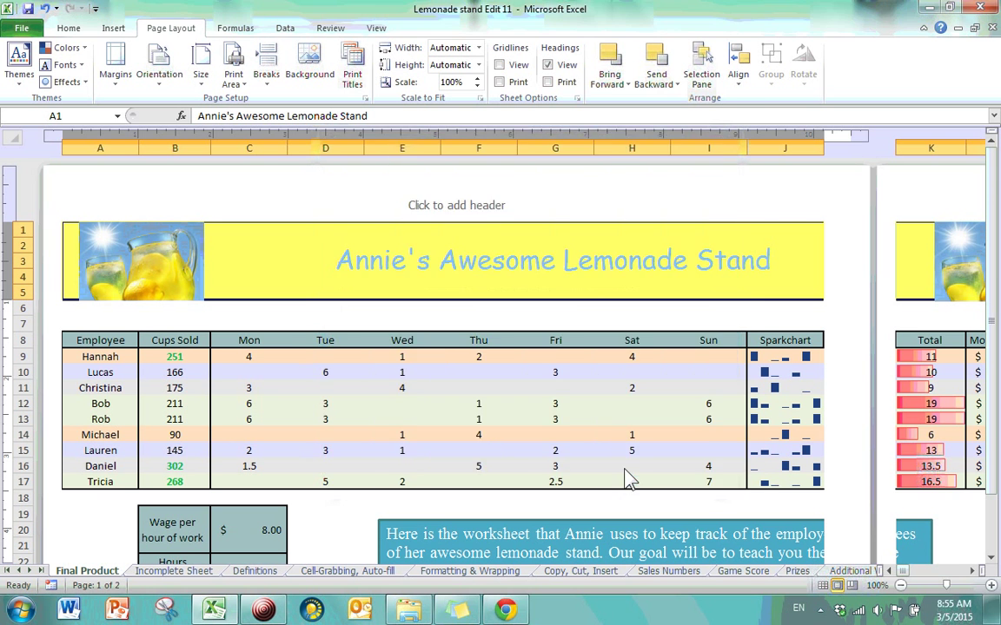
Switch the page margins back to the Normal preset.
{"action": "scroll", "coordinate": [476, 387], "scroll_direction": "down", "scroll_amount": 7}
{"action": "scroll", "coordinate": [476, 386], "scroll_direction": "up", "scroll_amount": 7}
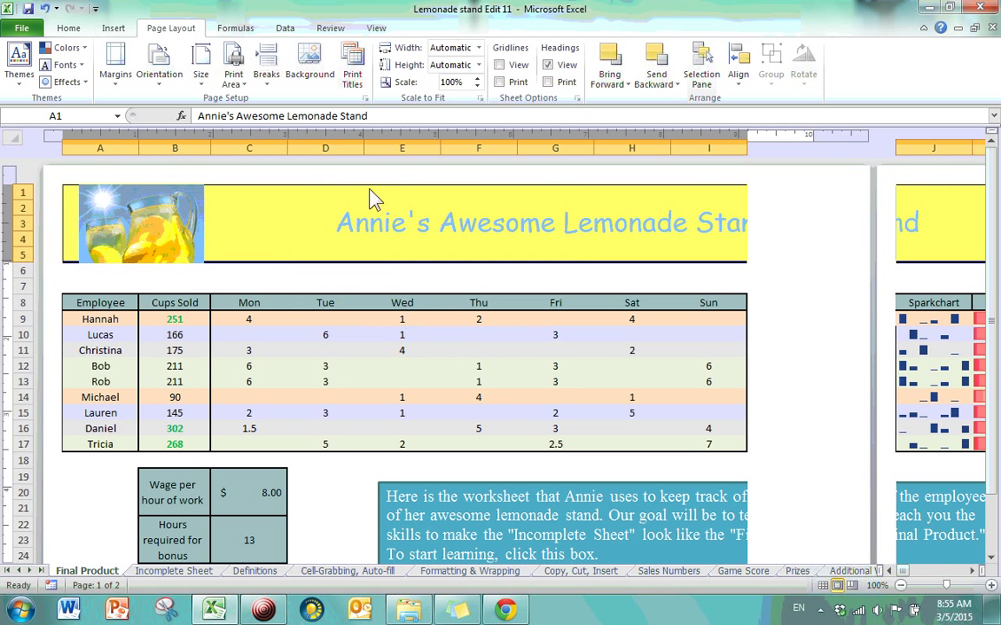
{"action": "left_click", "coordinate": [115, 68]}
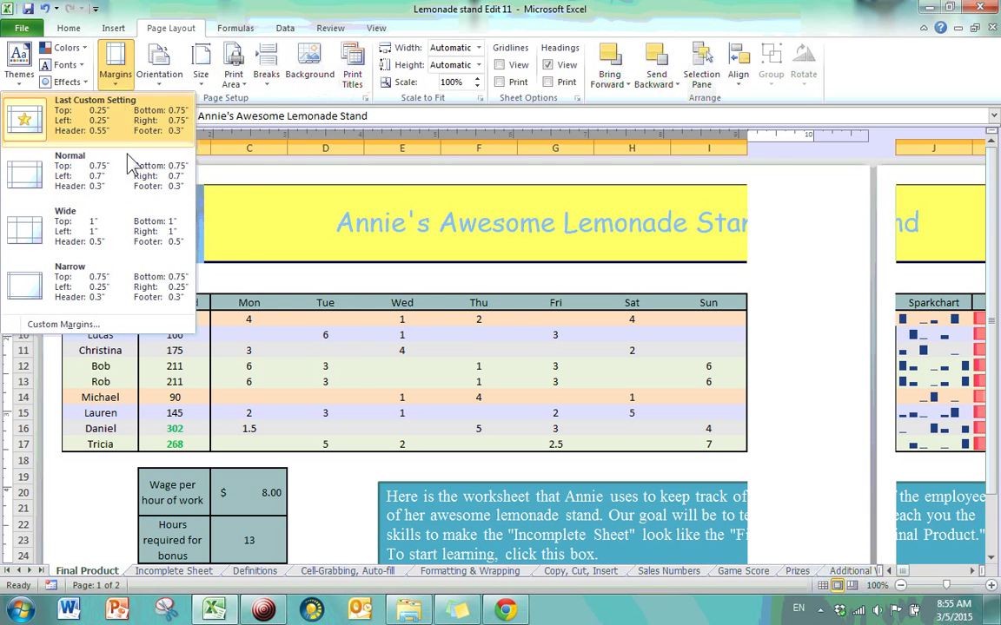
{"action": "left_click", "coordinate": [124, 187]}
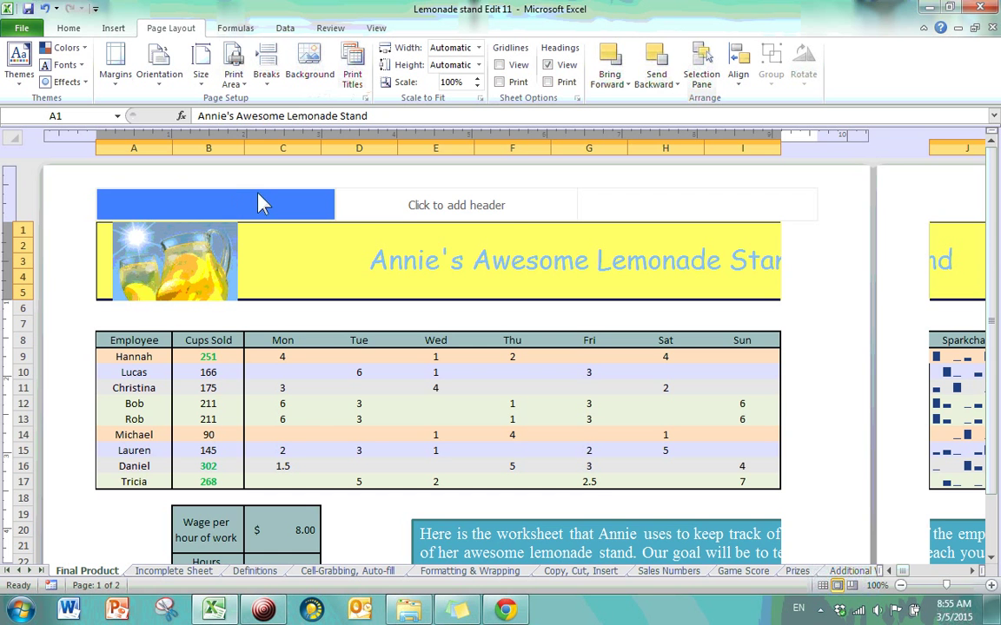
Glance at the paper sizes, then zoom out to see whole pages.
{"action": "scroll", "coordinate": [250, 201], "scroll_direction": "down", "scroll_amount": 5}
{"action": "scroll", "coordinate": [263, 217], "scroll_direction": "up", "scroll_amount": 5}
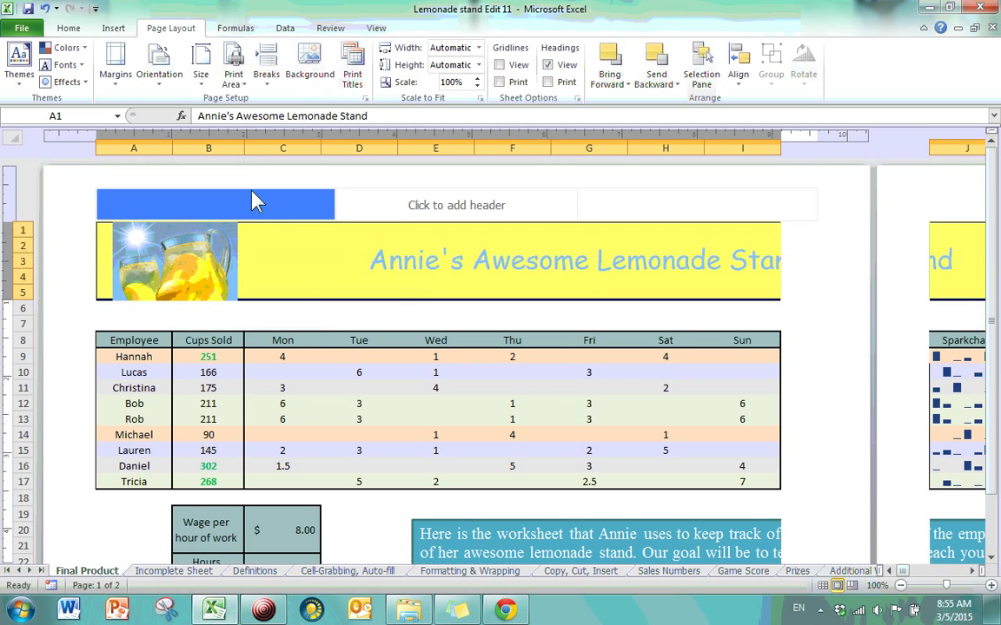
{"action": "left_click", "coordinate": [205, 81]}
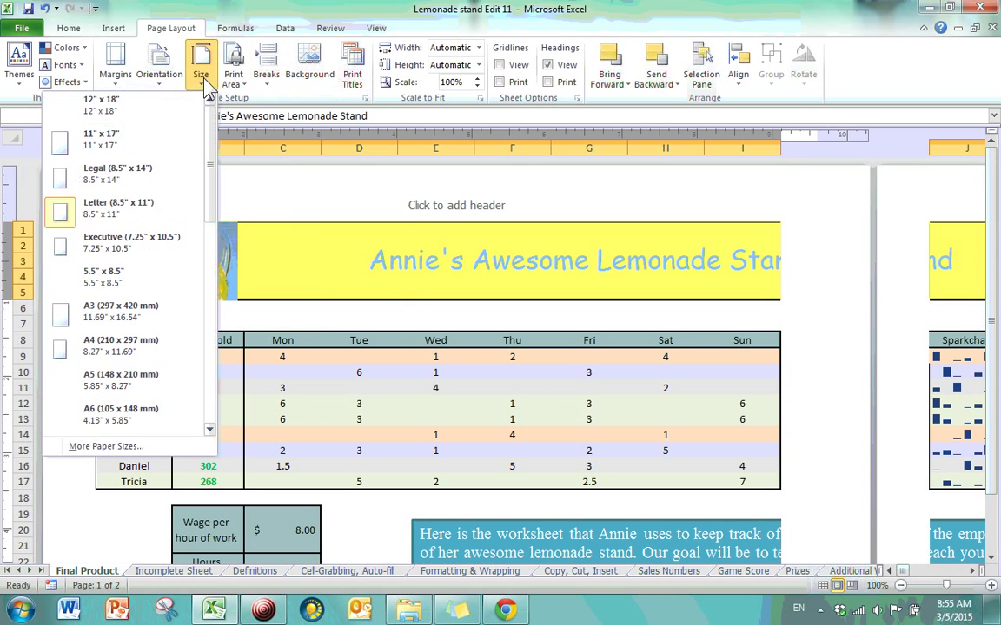
{"action": "left_click", "coordinate": [802, 209]}
{"action": "left_click", "coordinate": [900, 586]}
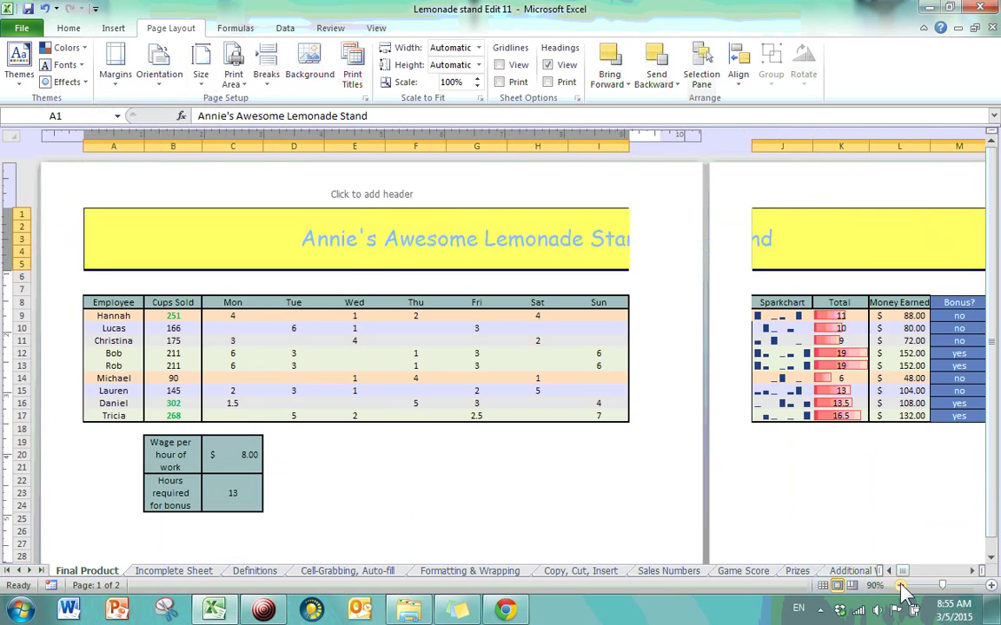
{"action": "left_click", "coordinate": [901, 585]}
{"action": "left_click", "coordinate": [901, 585]}
{"action": "left_click", "coordinate": [900, 585]}
{"action": "left_click", "coordinate": [901, 585]}
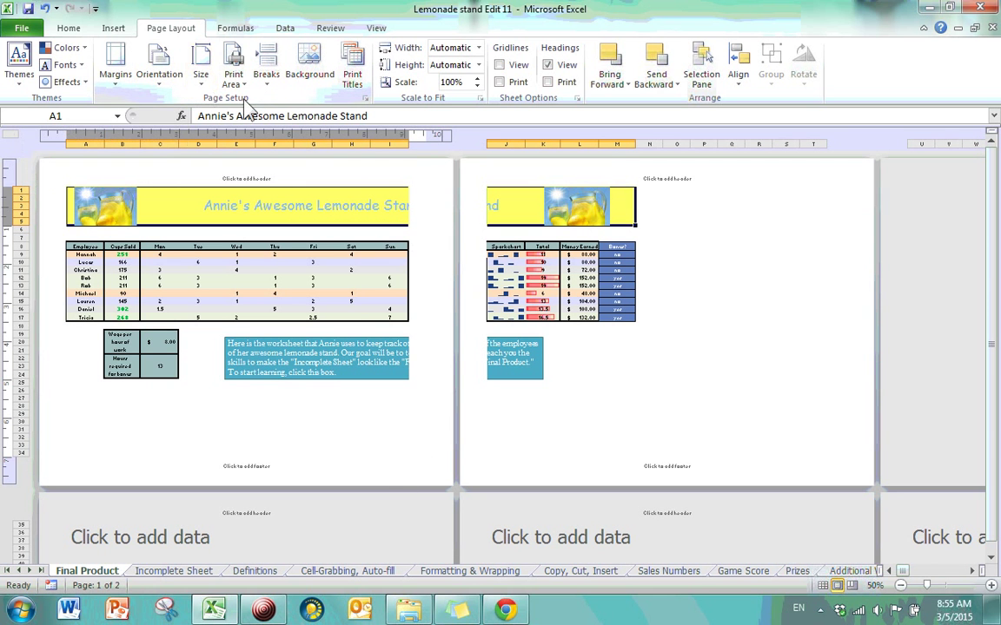
Switch the paper size to Legal (8.5" x 14").
{"action": "left_click", "coordinate": [207, 85]}
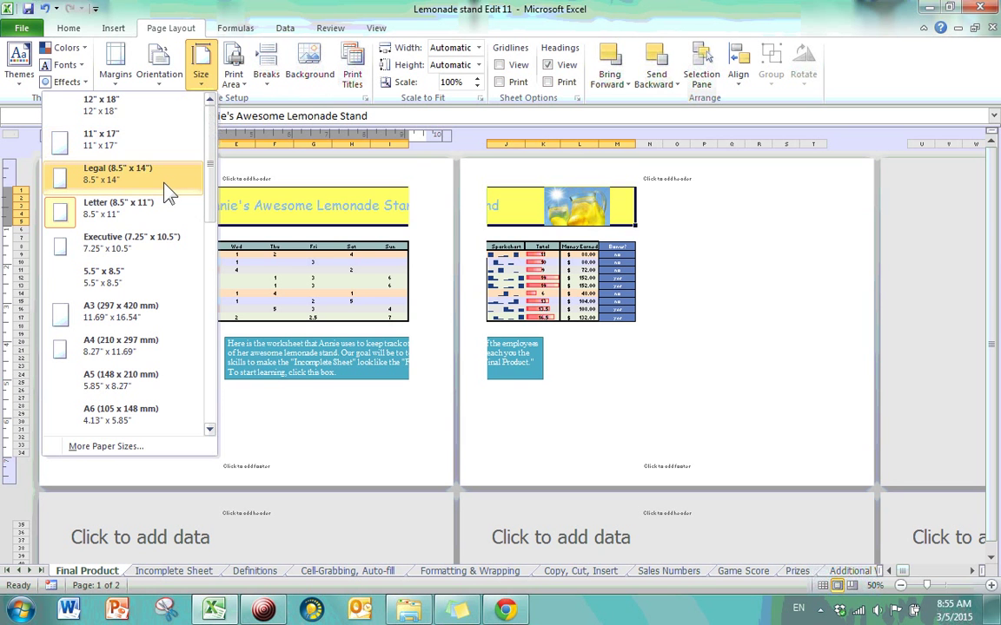
{"action": "left_click", "coordinate": [131, 180]}
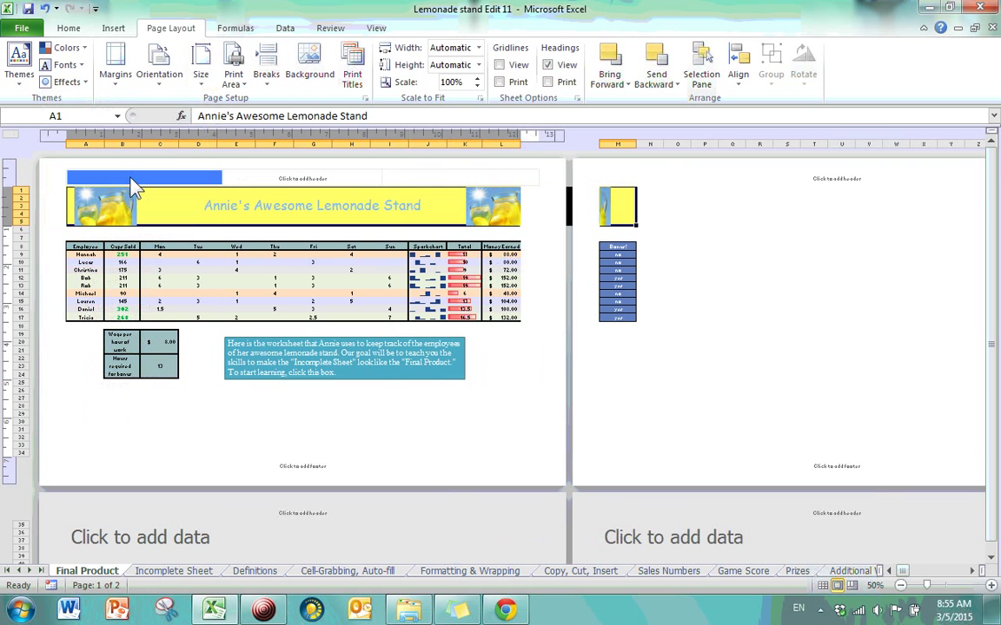
{"action": "left_click", "coordinate": [202, 76]}
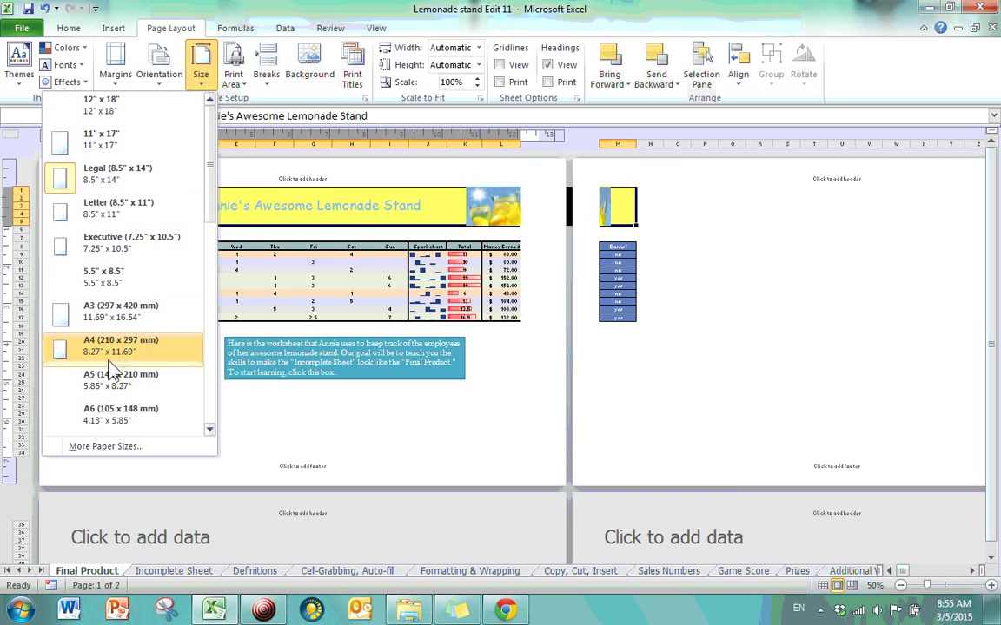
Open the full Page Setup dialog through More Paper Sizes.
{"action": "left_click", "coordinate": [123, 452]}
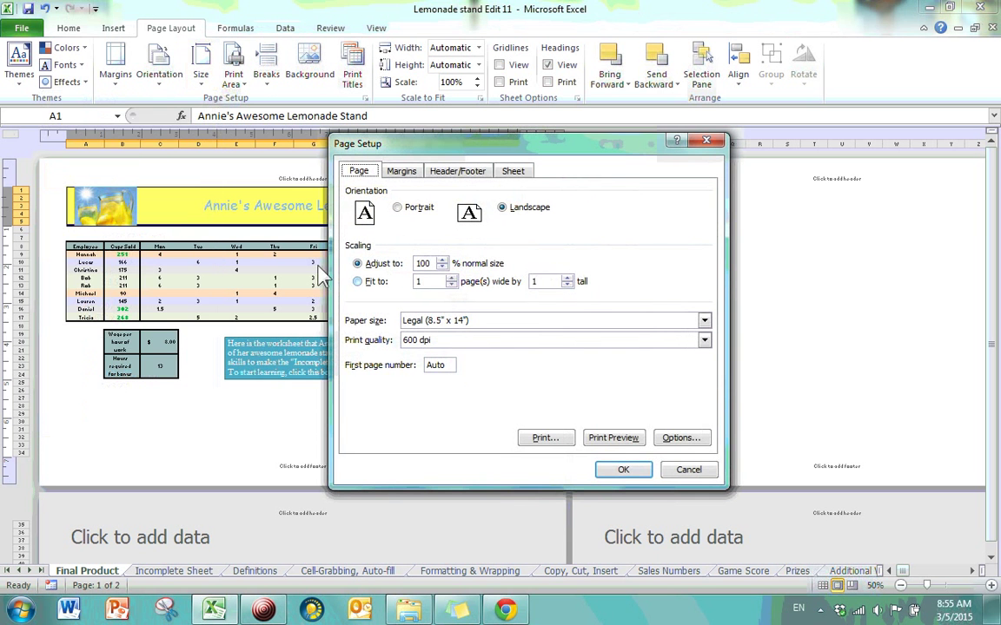
{"action": "left_click", "coordinate": [707, 142]}
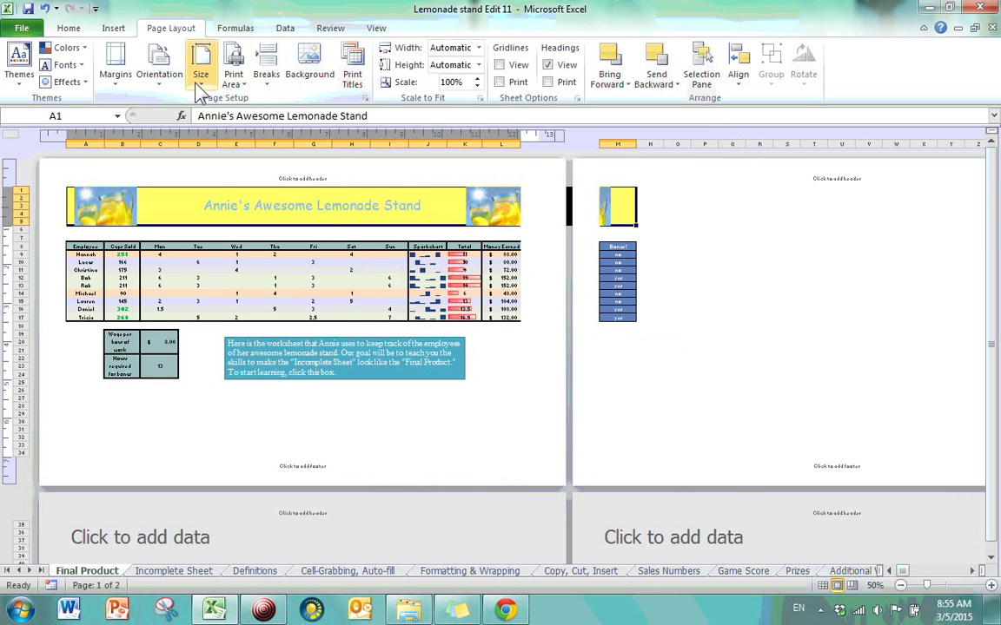
{"action": "left_click", "coordinate": [201, 87]}
{"action": "left_click", "coordinate": [136, 449]}
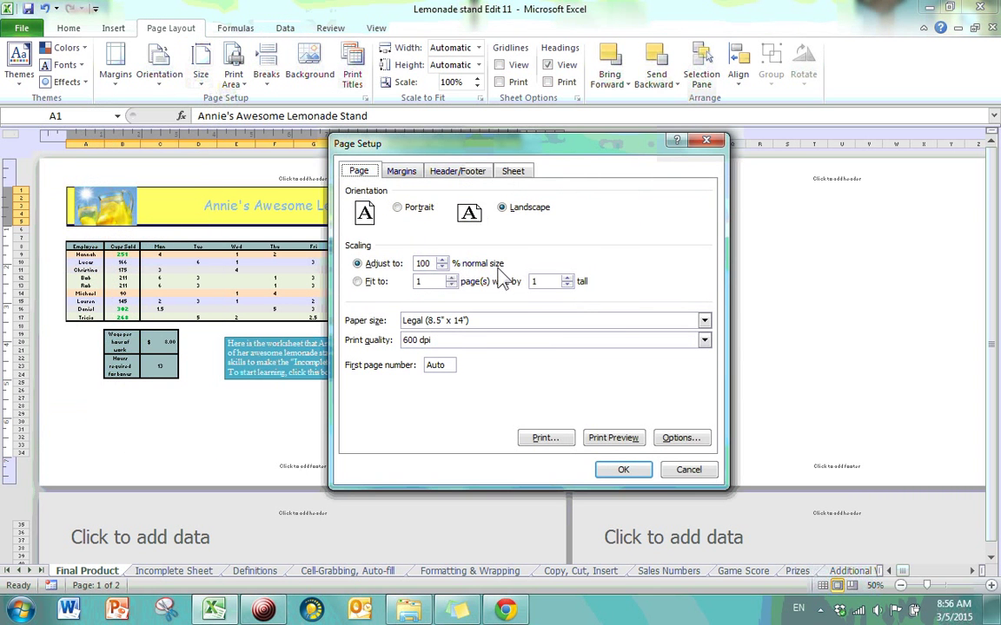
Keep print quality at 600 dpi and check the printer properties, then close them.
{"action": "left_click", "coordinate": [470, 343]}
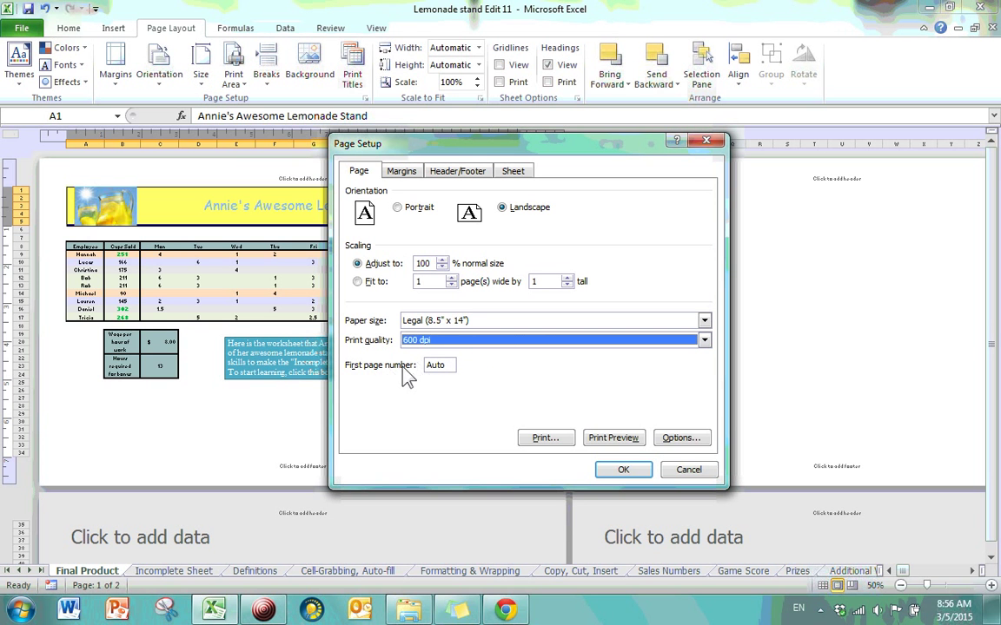
{"action": "left_click", "coordinate": [451, 364]}
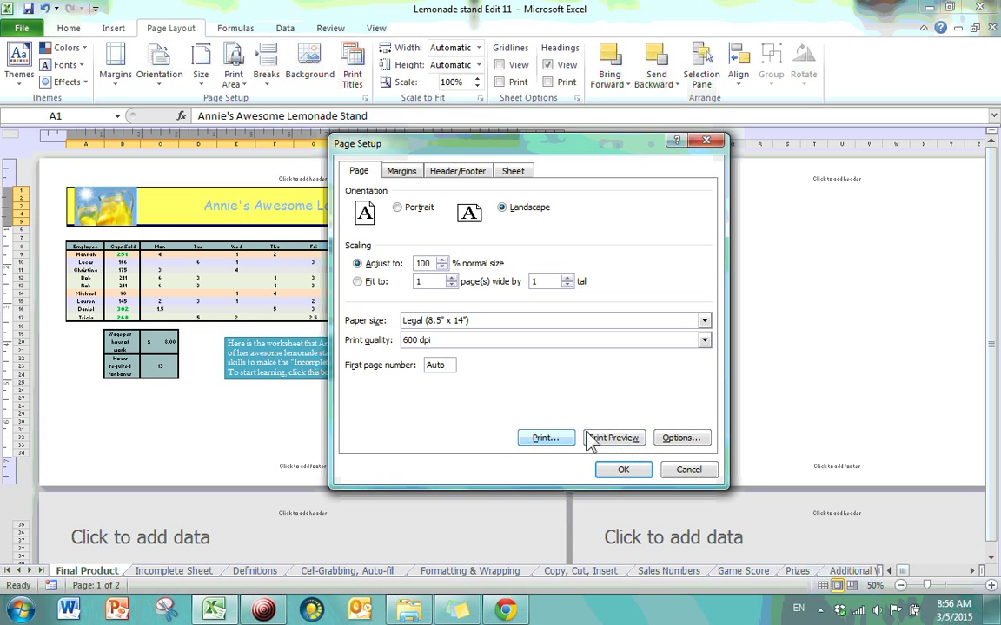
{"action": "left_click", "coordinate": [666, 445]}
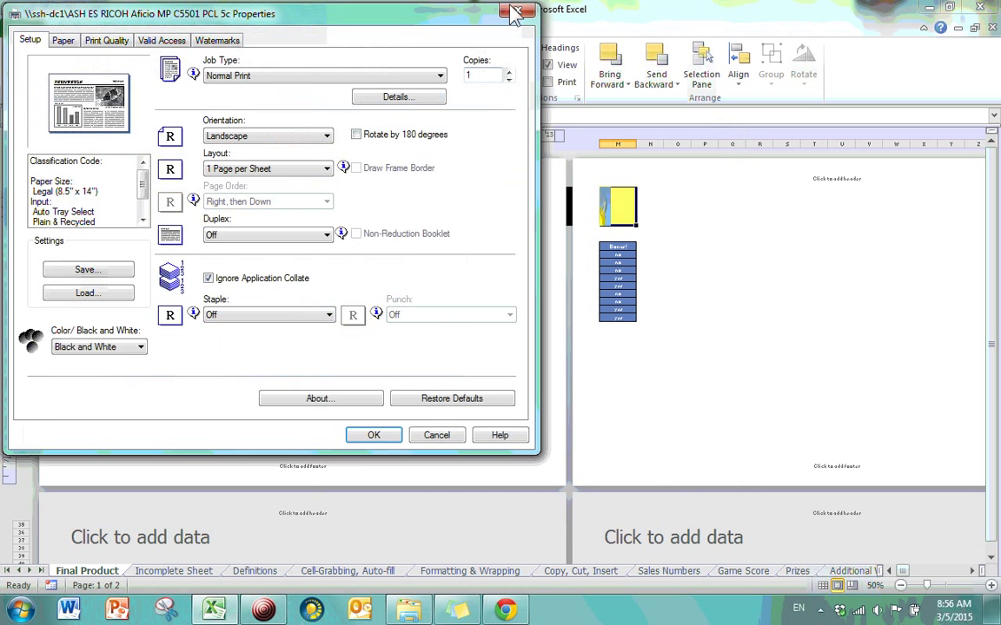
{"action": "left_click", "coordinate": [516, 14]}
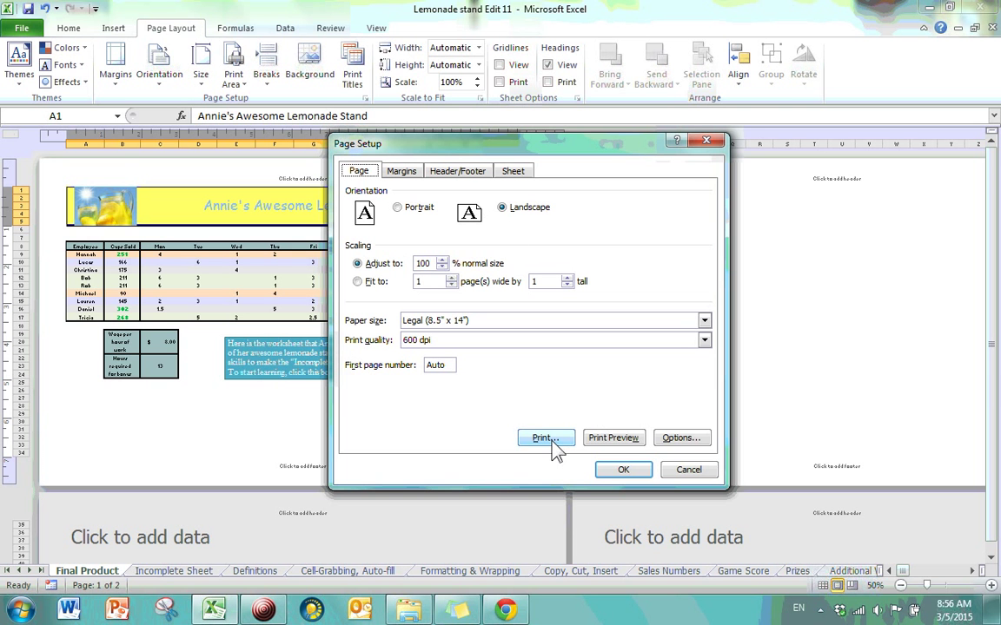
Preview the printout, checking page two with Bonus alone and page one, then return to the sheet.
{"action": "left_click", "coordinate": [630, 441]}
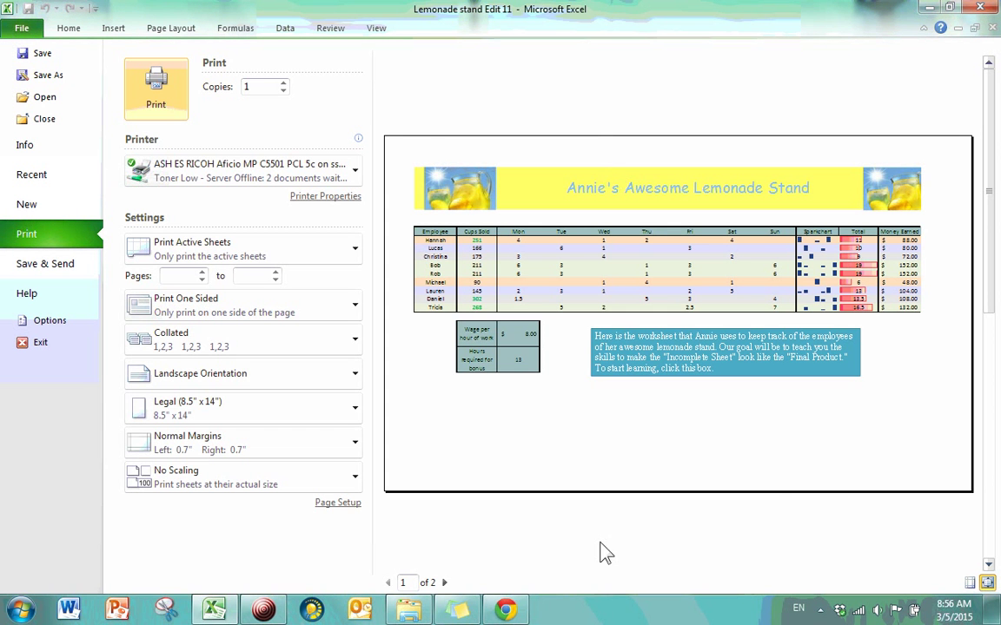
{"action": "left_click", "coordinate": [444, 583]}
{"action": "left_click", "coordinate": [388, 583]}
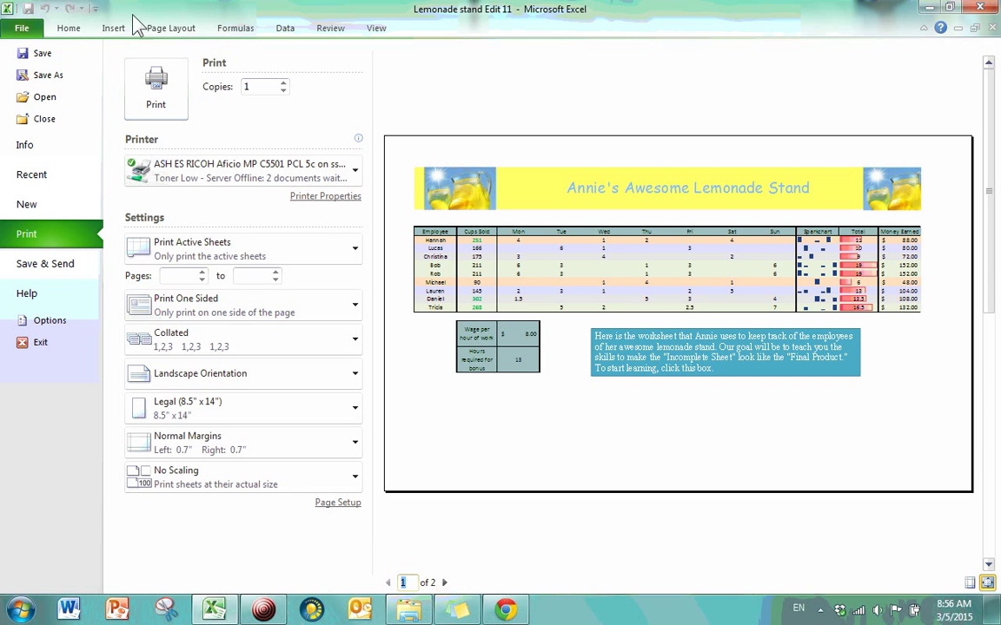
{"action": "left_click", "coordinate": [170, 29]}
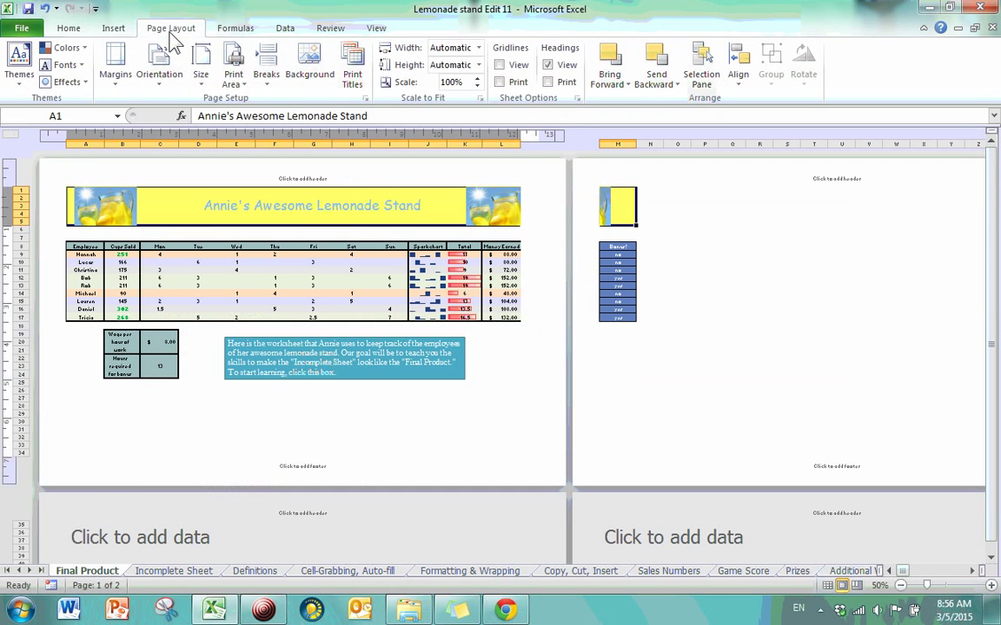
{"action": "left_click", "coordinate": [199, 73]}
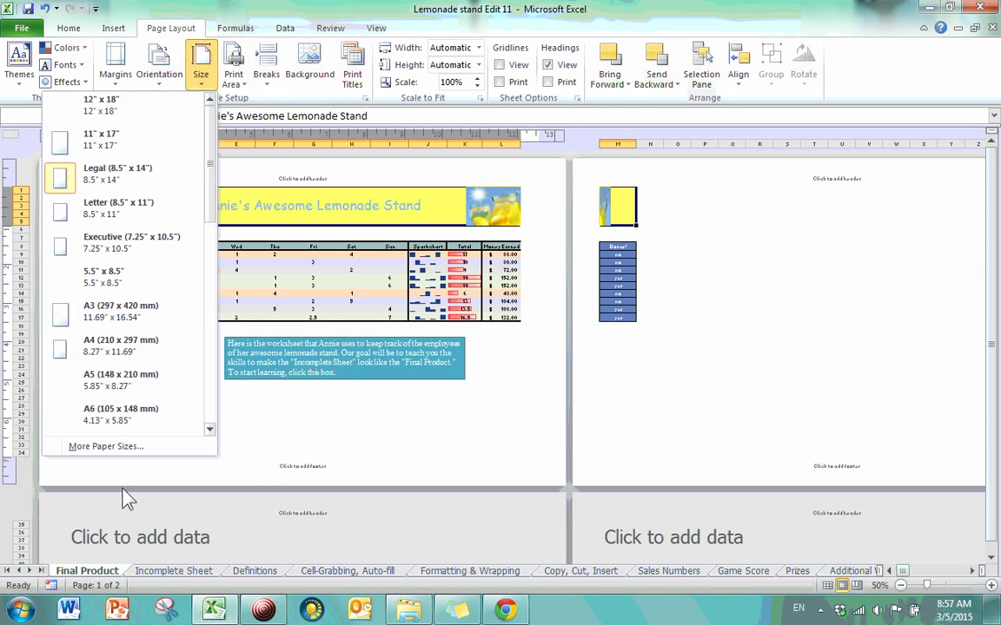
{"action": "left_click", "coordinate": [122, 448]}
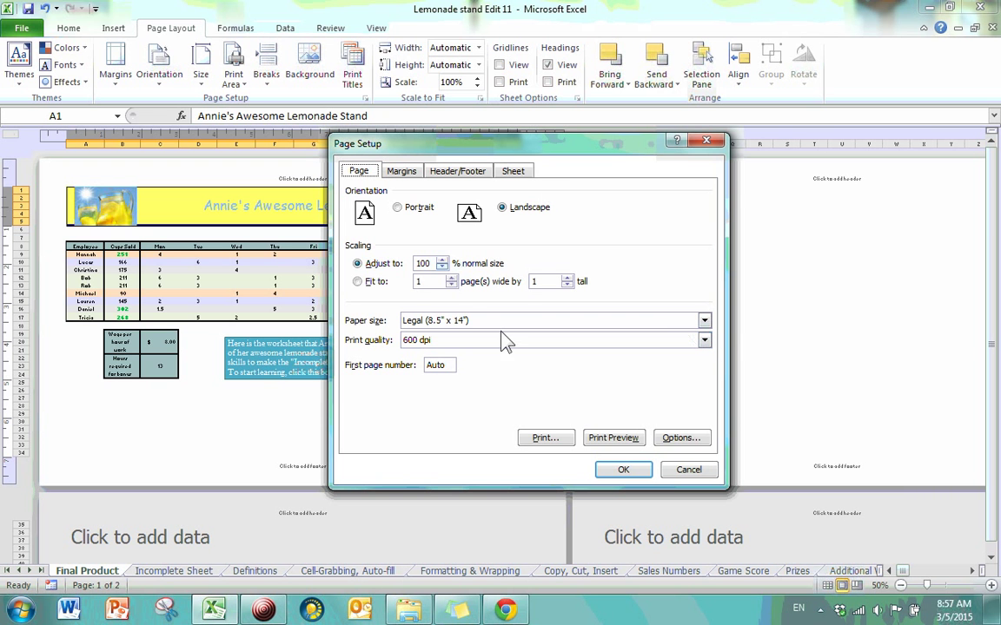
{"action": "left_click", "coordinate": [708, 142]}
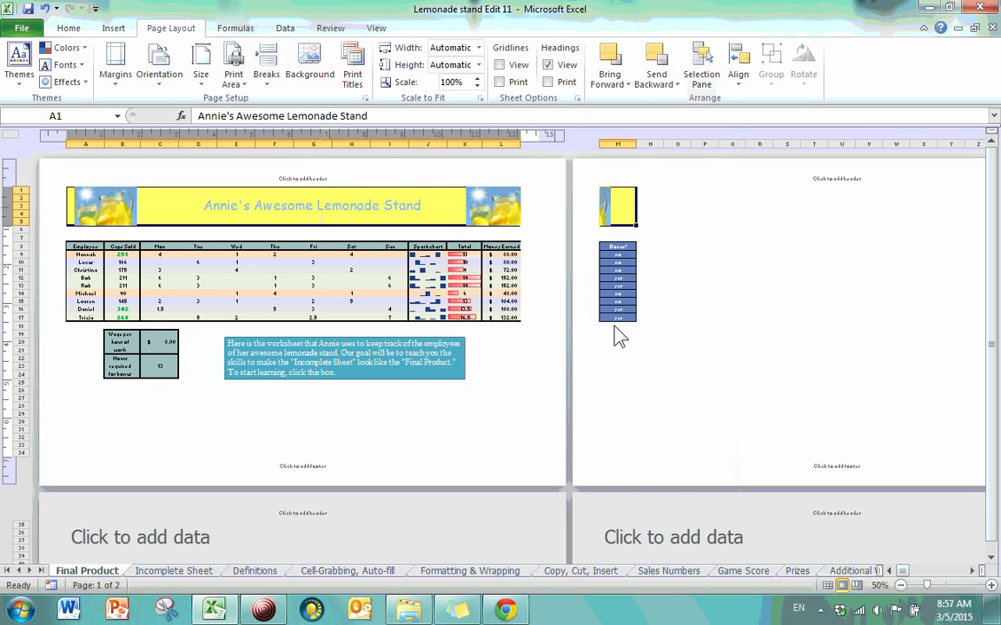
{"action": "left_click_drag", "start_coordinate": [703, 375], "coordinate": [704, 310]}
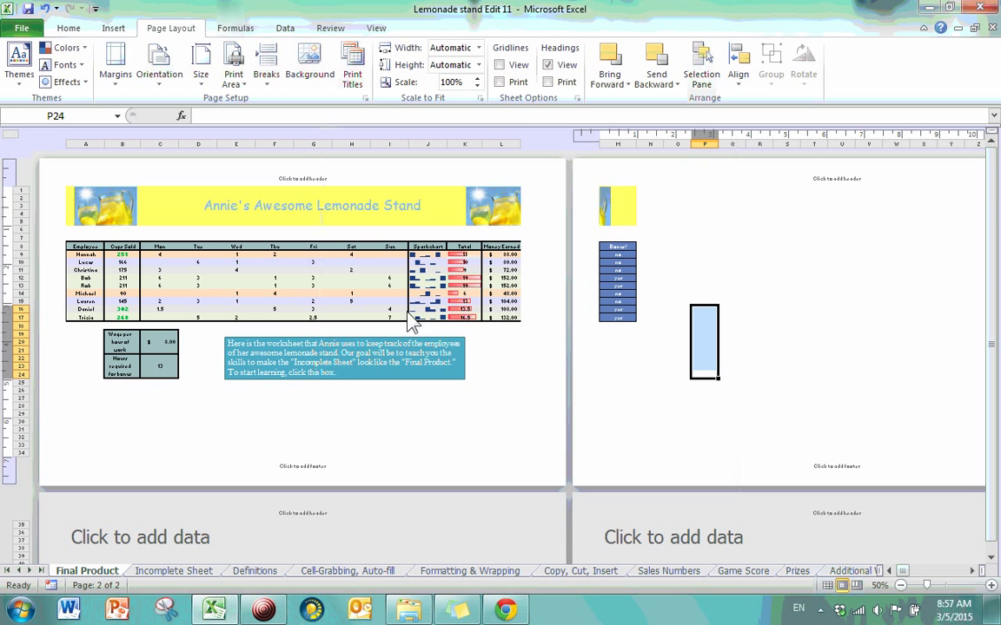
{"action": "left_click", "coordinate": [990, 586]}
{"action": "left_click", "coordinate": [990, 586]}
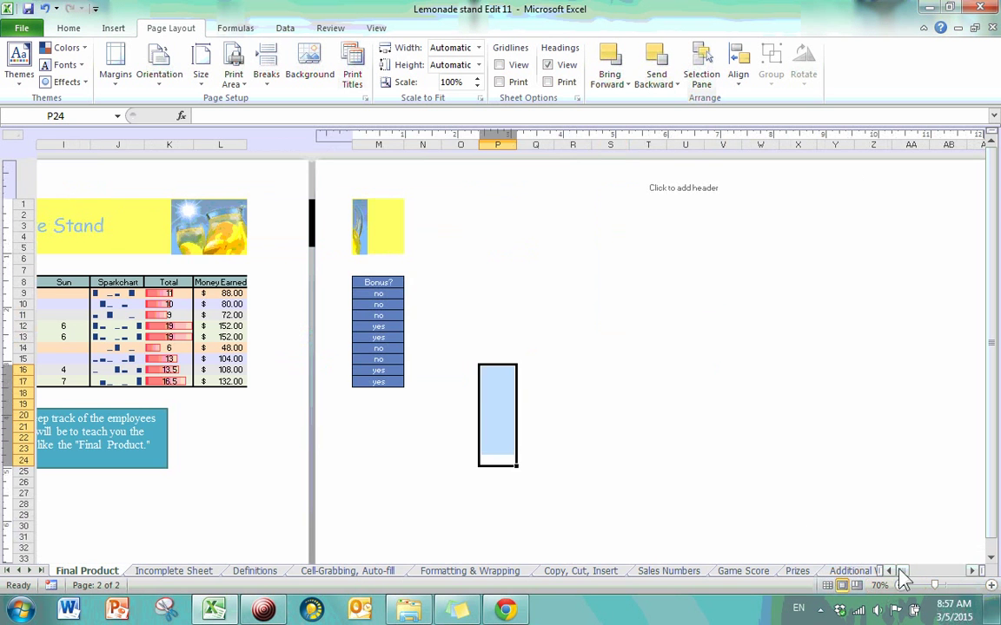
{"action": "left_click", "coordinate": [894, 572]}
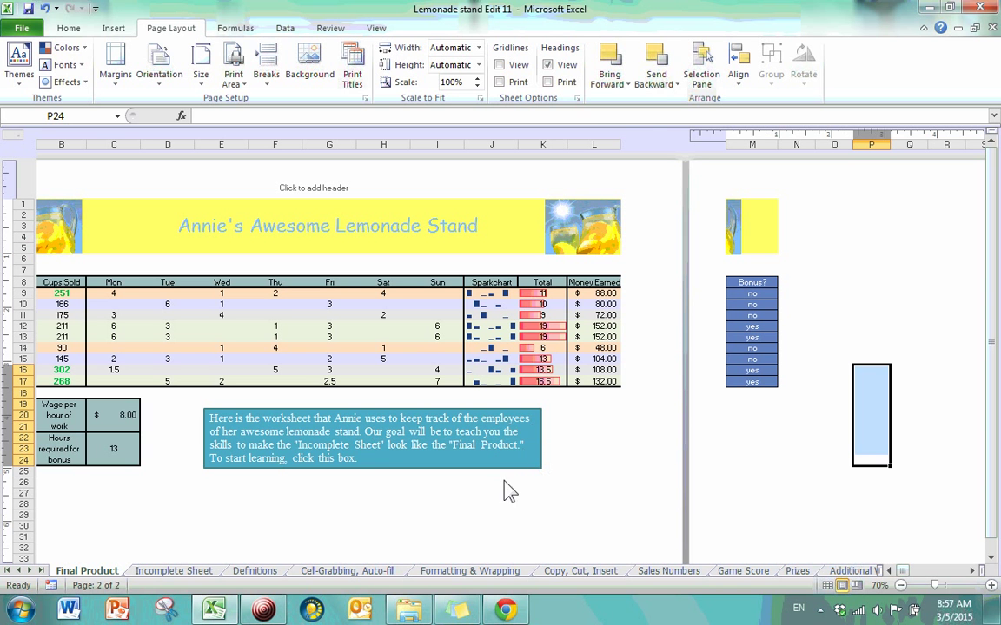
Insert a page break above row 14 from cell J14.
{"action": "left_click", "coordinate": [486, 350]}
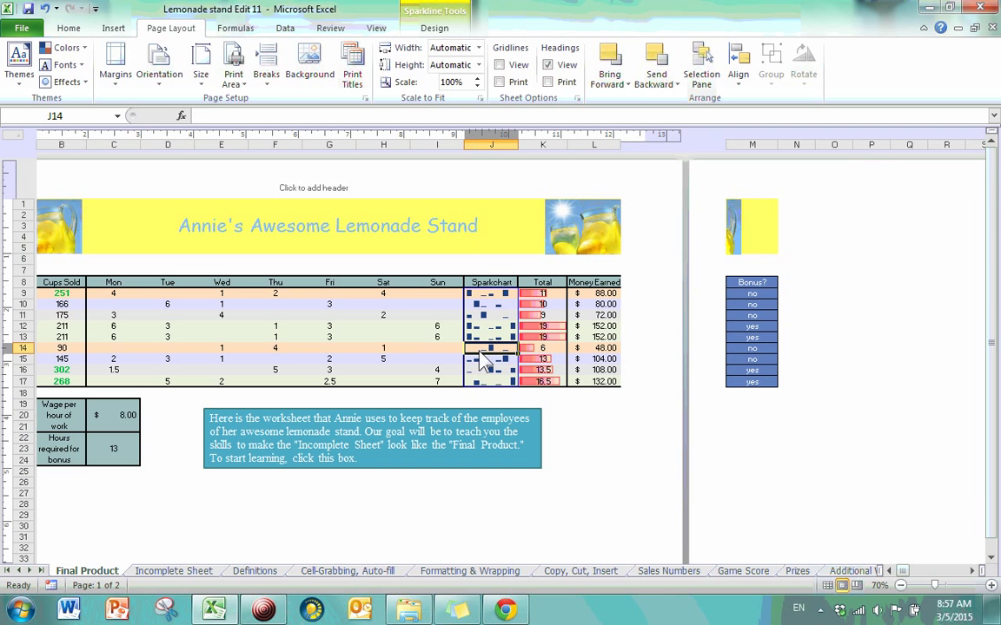
{"action": "left_click", "coordinate": [267, 80]}
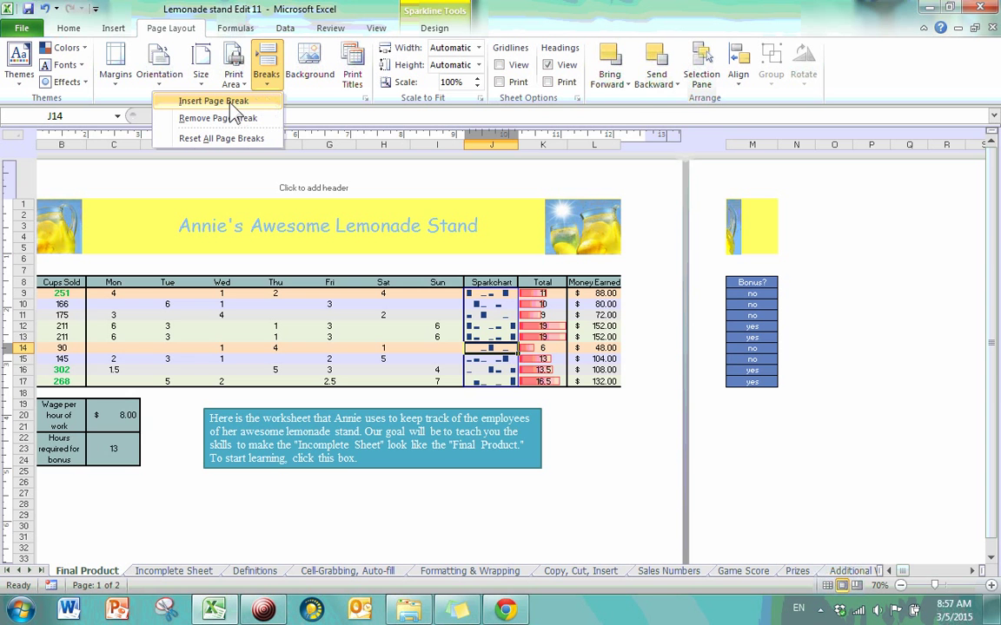
{"action": "left_click", "coordinate": [231, 102]}
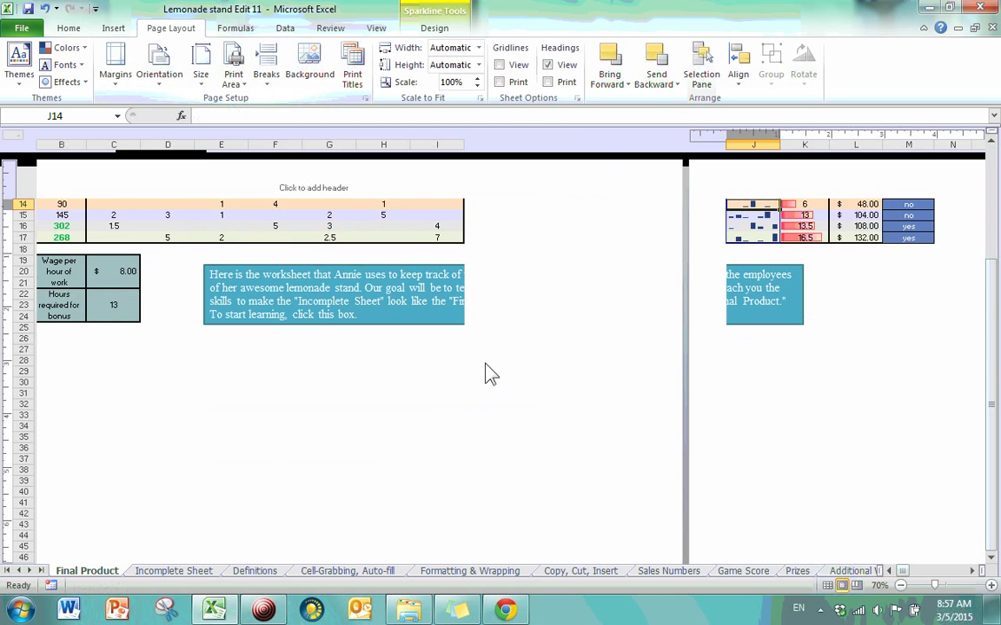
{"action": "scroll", "coordinate": [491, 372], "scroll_direction": "up", "scroll_amount": 2}
{"action": "scroll", "coordinate": [489, 368], "scroll_direction": "down", "scroll_amount": 2}
{"action": "scroll", "coordinate": [486, 363], "scroll_direction": "up", "scroll_amount": 2}
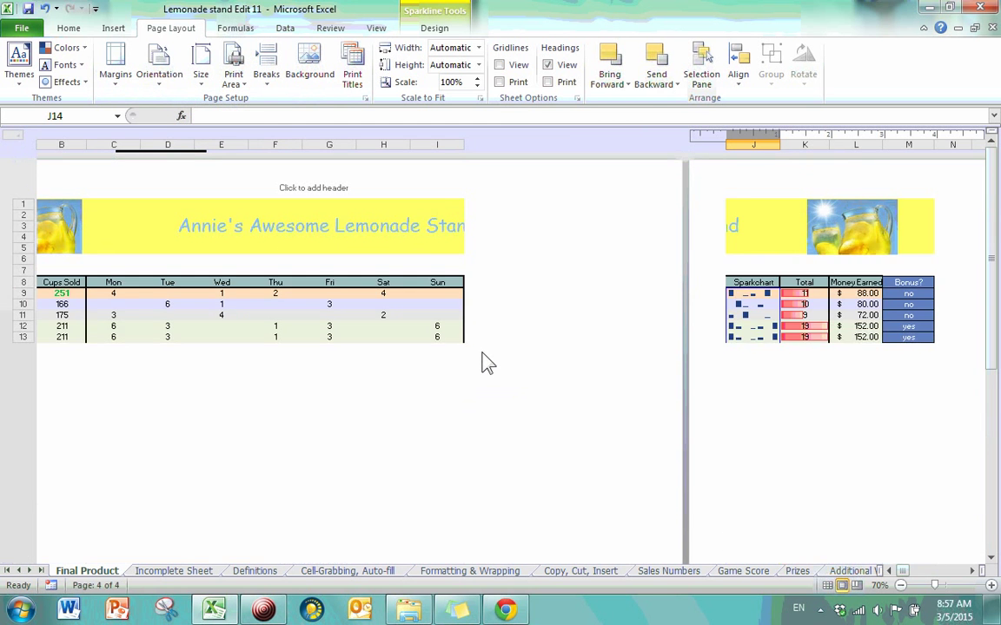
{"action": "scroll", "coordinate": [478, 351], "scroll_direction": "down", "scroll_amount": 4}
{"action": "scroll", "coordinate": [473, 348], "scroll_direction": "up", "scroll_amount": 4}
Zoom out to see all four pages, then remove the page break.
{"action": "left_click", "coordinate": [900, 586]}
{"action": "left_click", "coordinate": [901, 586]}
{"action": "left_click", "coordinate": [900, 586]}
{"action": "left_click", "coordinate": [901, 586]}
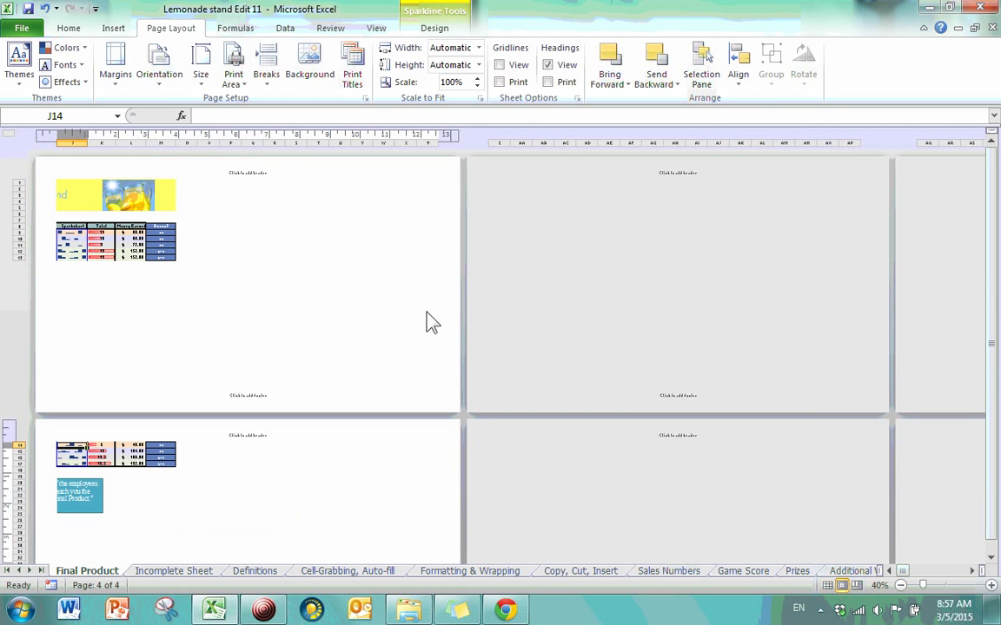
{"action": "left_click", "coordinate": [890, 570]}
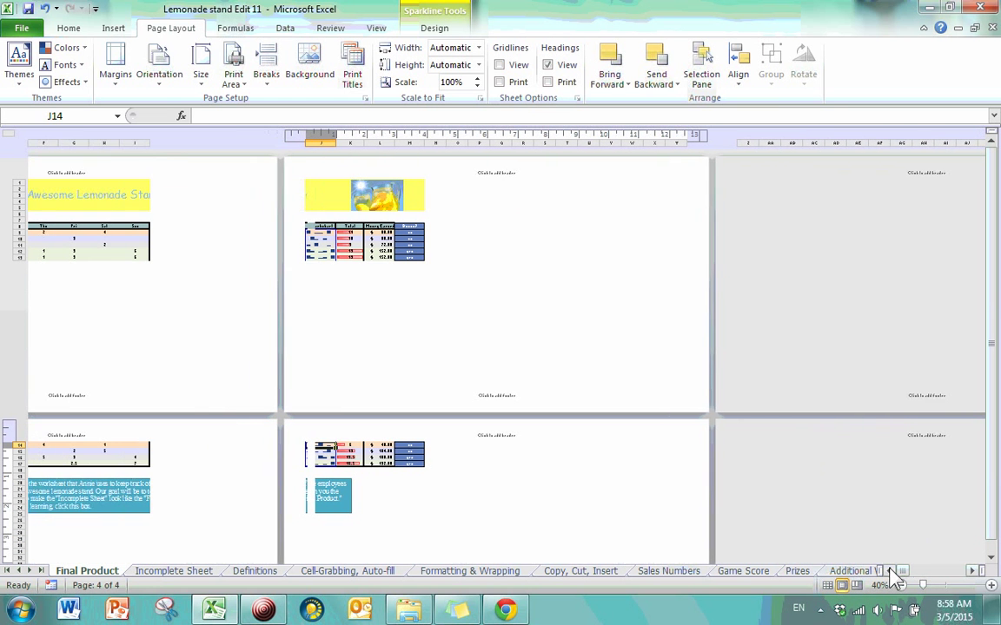
{"action": "left_click", "coordinate": [890, 571]}
{"action": "left_click", "coordinate": [890, 570]}
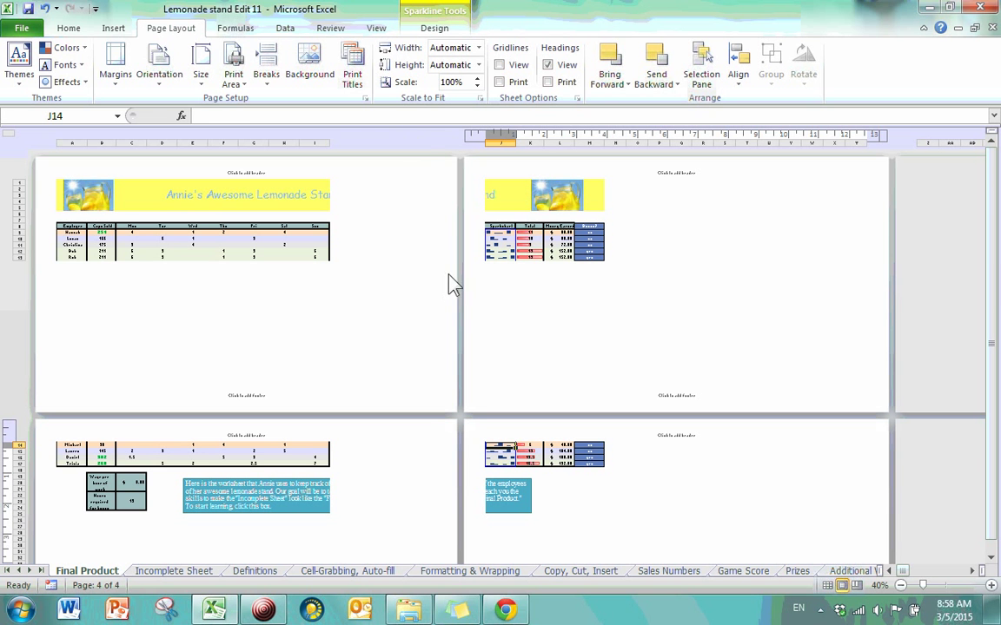
{"action": "left_click", "coordinate": [266, 71]}
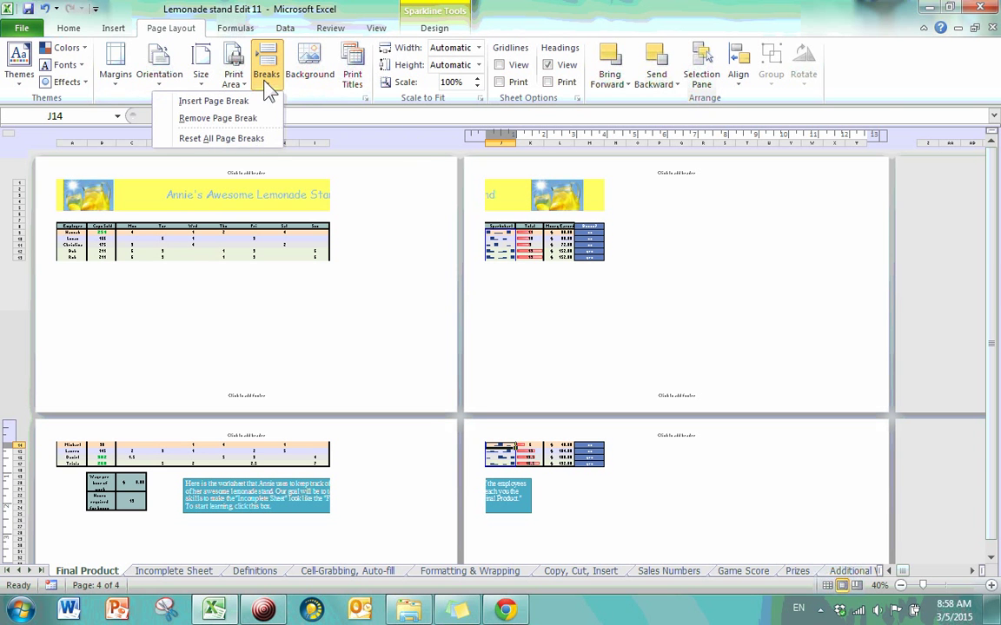
{"action": "left_click", "coordinate": [241, 119]}
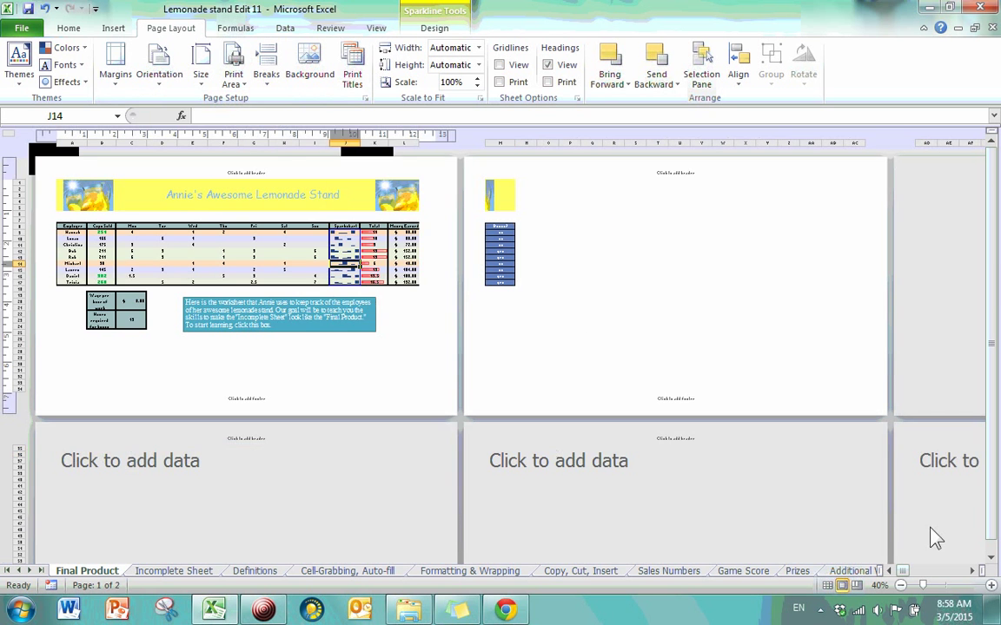
Zoom to 90% with column A in view and select cells J28:J30 below the table.
{"action": "left_click", "coordinate": [990, 587]}
{"action": "left_click", "coordinate": [990, 586]}
{"action": "left_click", "coordinate": [990, 587]}
{"action": "left_click", "coordinate": [990, 587]}
{"action": "left_click", "coordinate": [990, 586]}
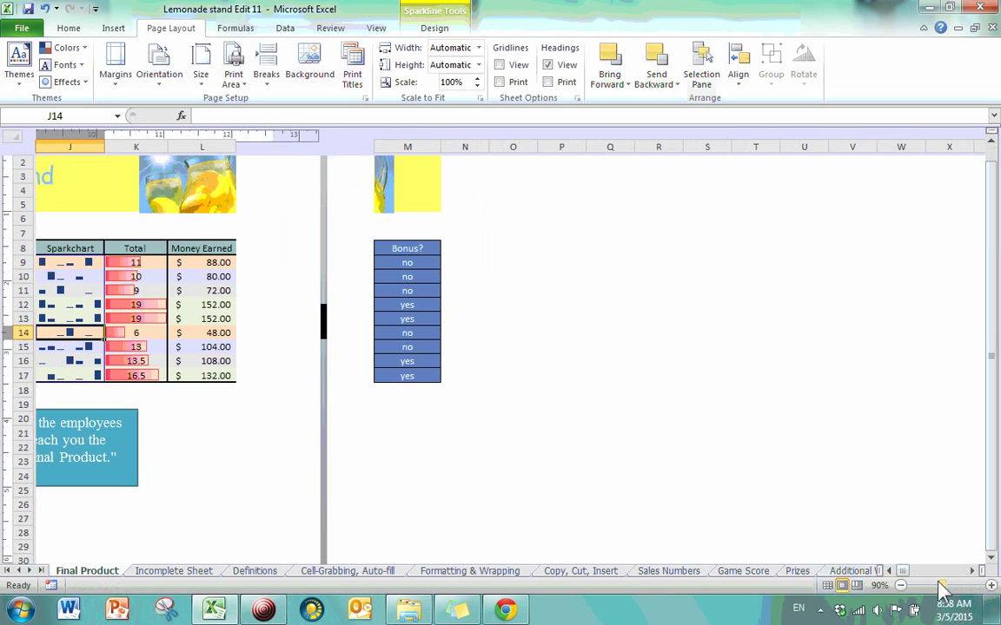
{"action": "left_click", "coordinate": [904, 579]}
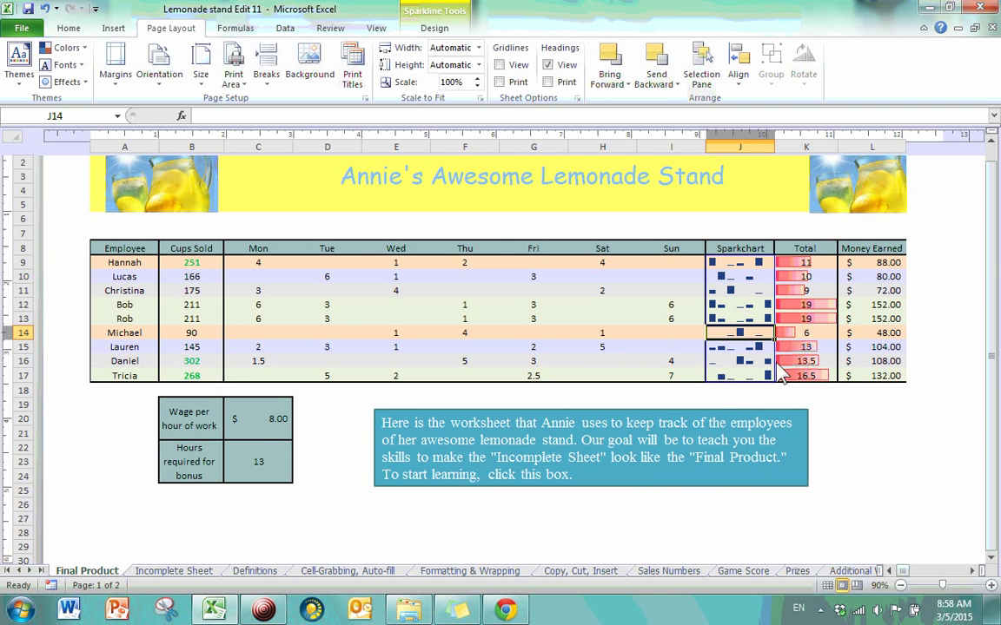
{"action": "scroll", "coordinate": [777, 334], "scroll_direction": "down", "scroll_amount": 3}
{"action": "left_click_drag", "start_coordinate": [750, 392], "coordinate": [742, 475]}
{"action": "left_click_drag", "start_coordinate": [740, 393], "coordinate": [743, 420]}
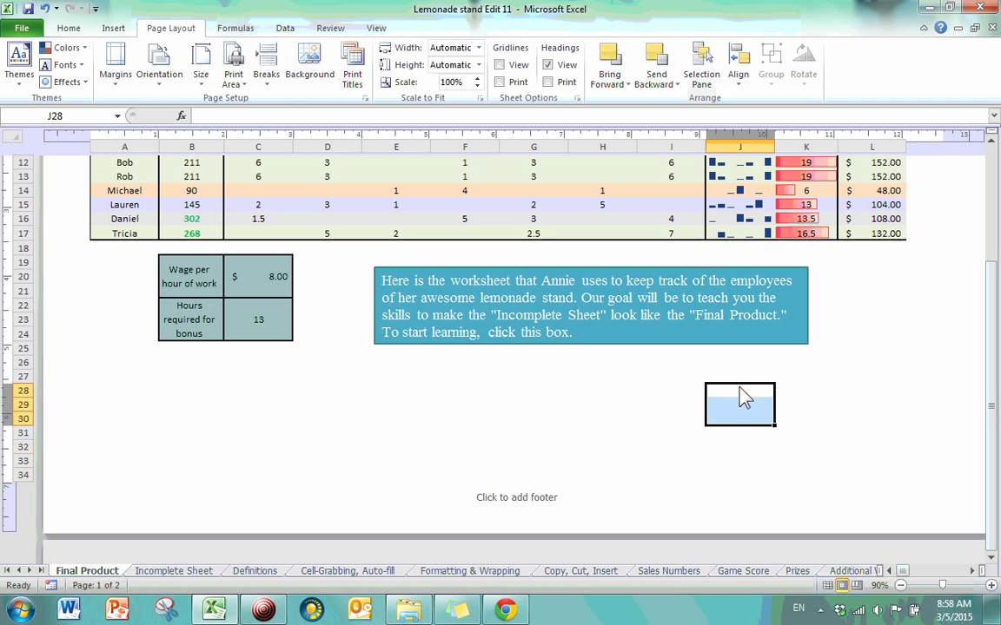
{"action": "left_click", "coordinate": [267, 79]}
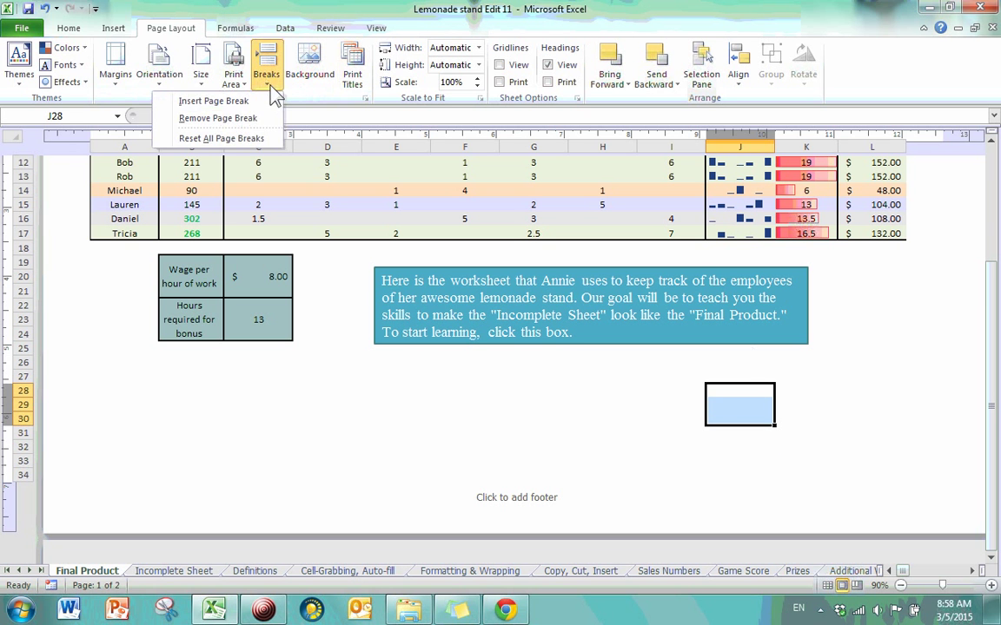
{"action": "left_click", "coordinate": [249, 100]}
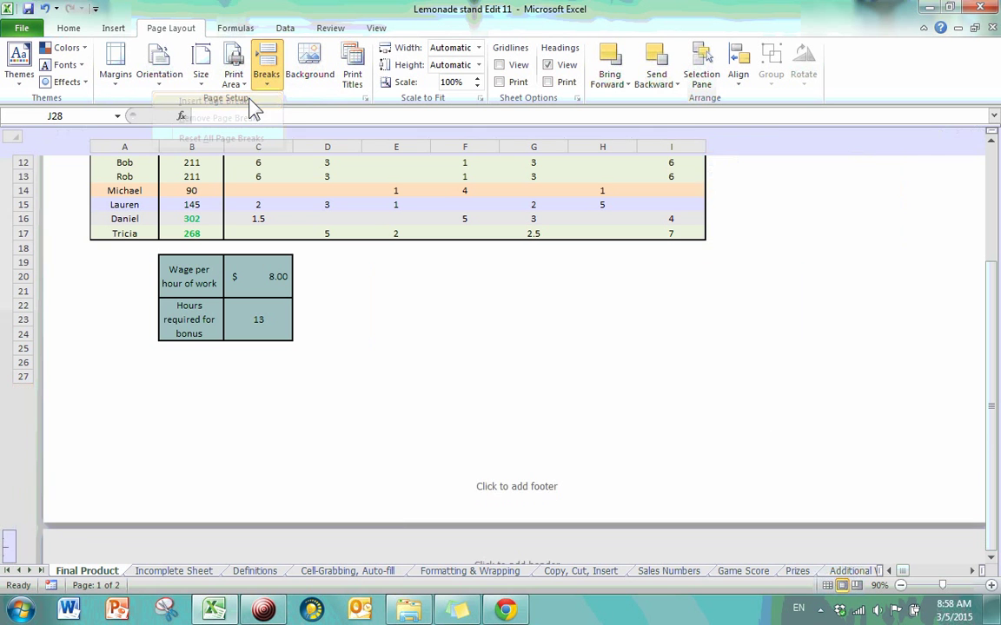
{"action": "left_click", "coordinate": [889, 571]}
{"action": "scroll", "coordinate": [829, 473], "scroll_direction": "up", "scroll_amount": 9}
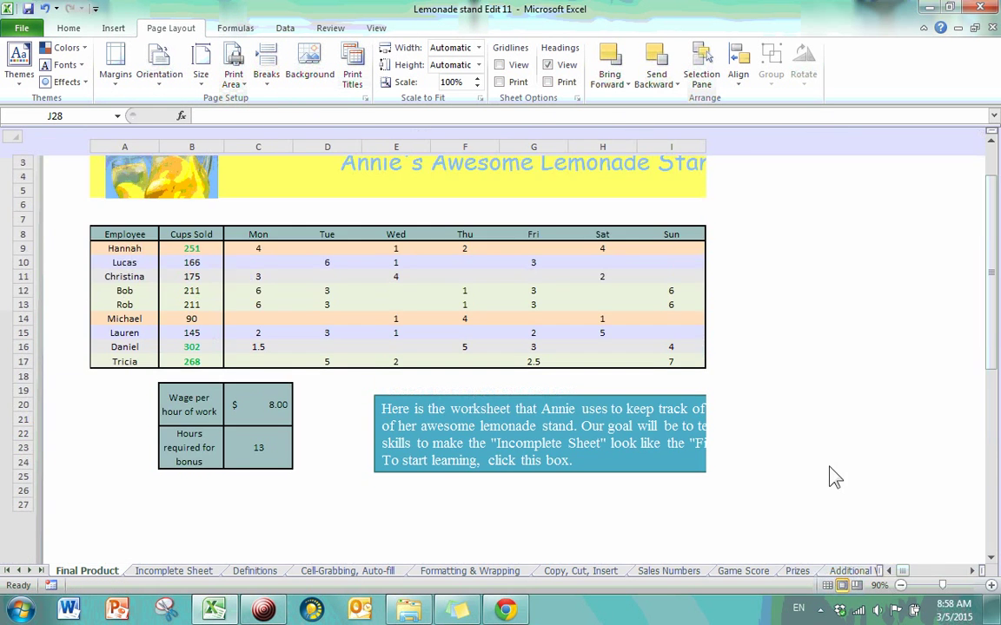
{"action": "scroll", "coordinate": [782, 451], "scroll_direction": "down", "scroll_amount": 2}
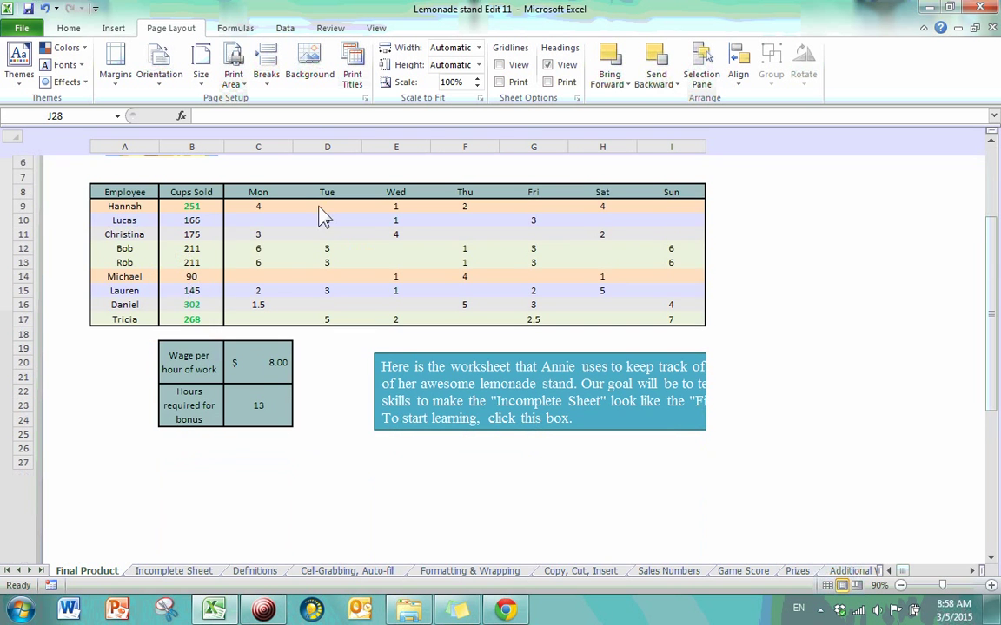
{"action": "scroll", "coordinate": [320, 330], "scroll_direction": "up", "scroll_amount": 2}
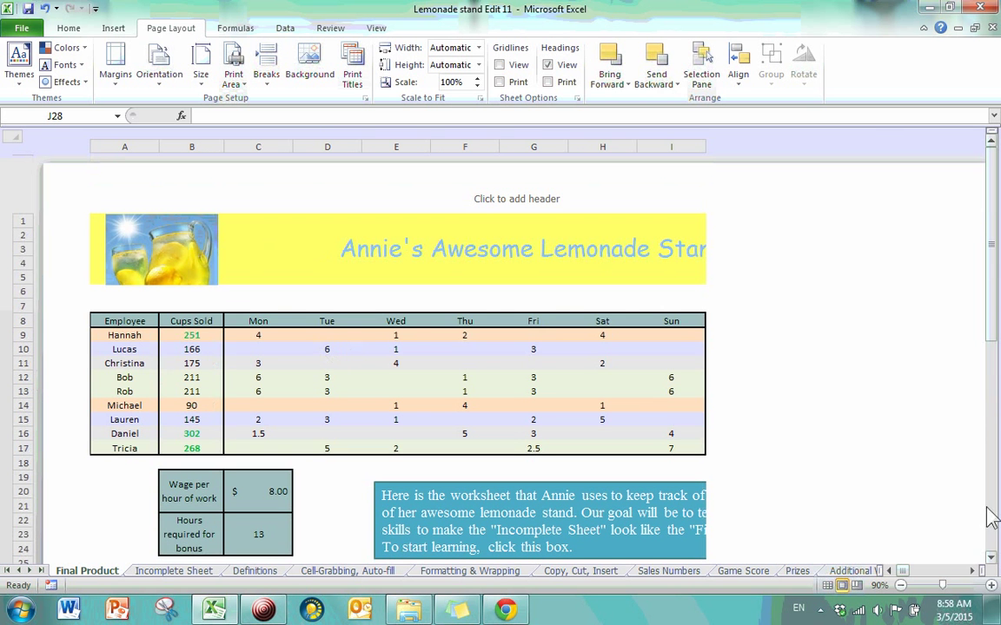
{"action": "left_click", "coordinate": [972, 571]}
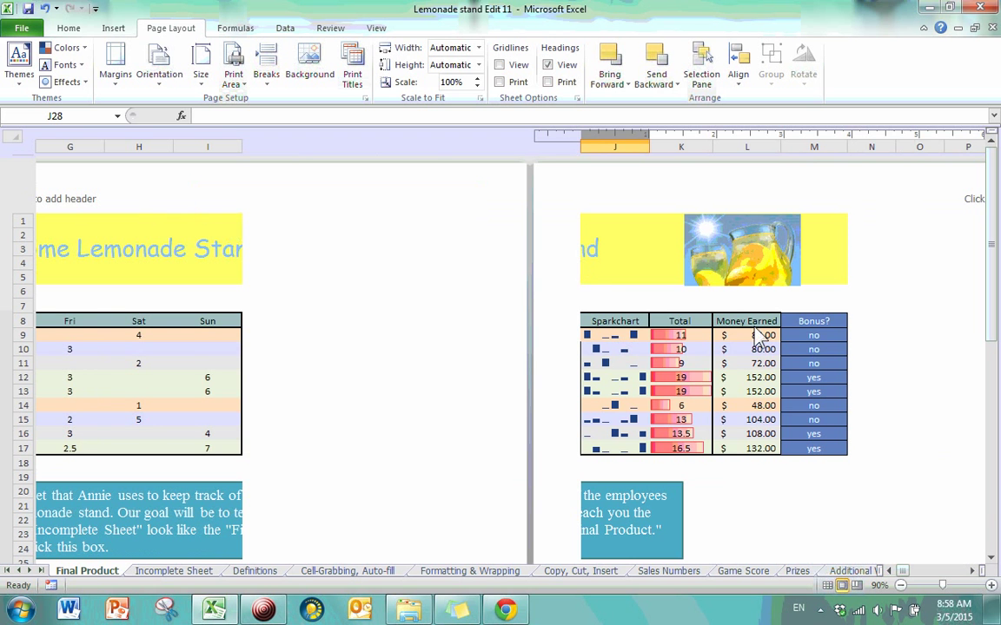
{"action": "left_click", "coordinate": [889, 570]}
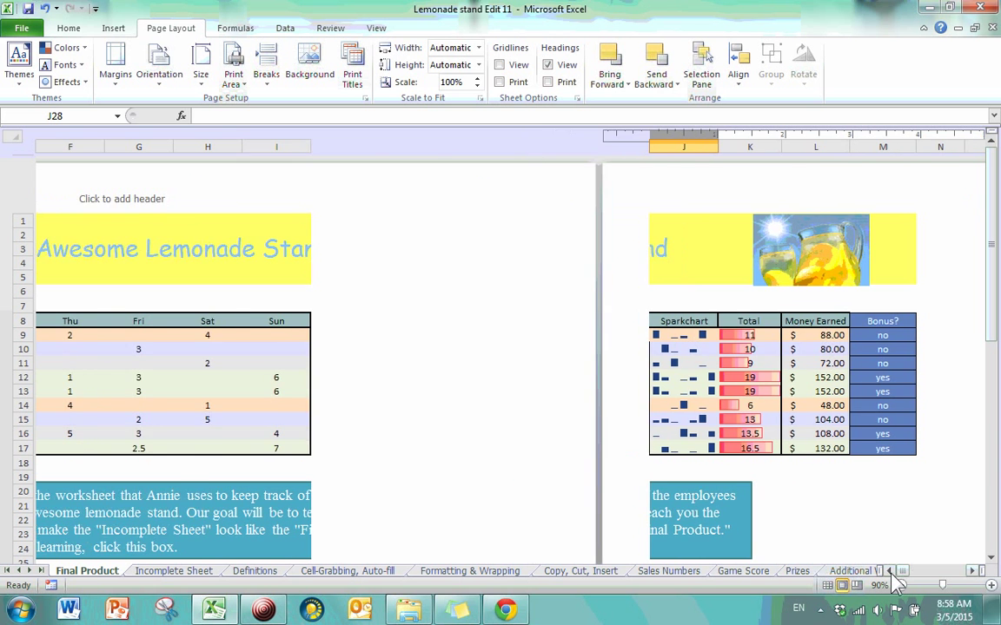
{"action": "left_click", "coordinate": [890, 571]}
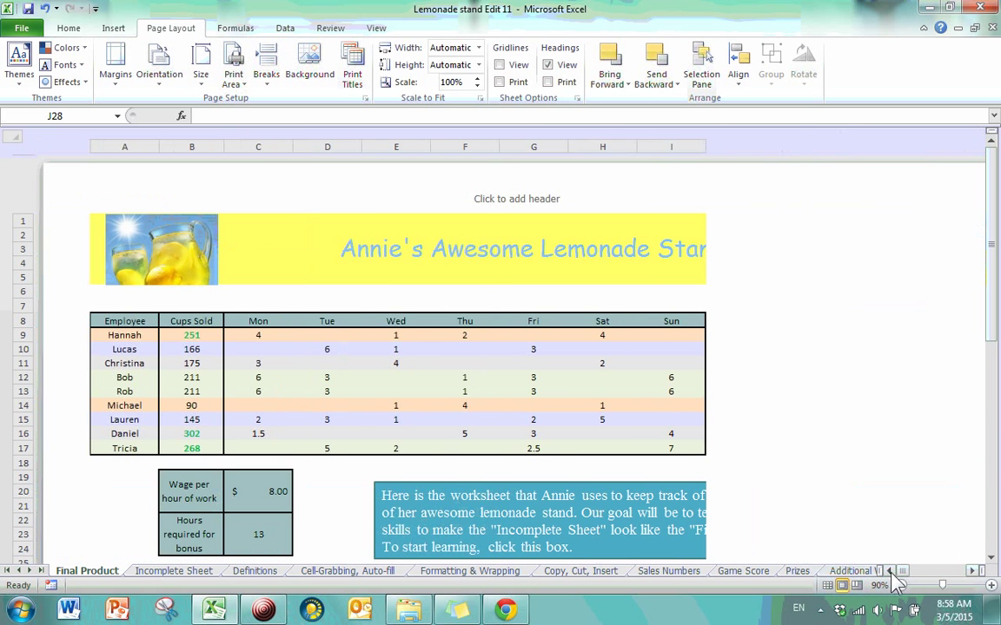
{"action": "left_click", "coordinate": [269, 78]}
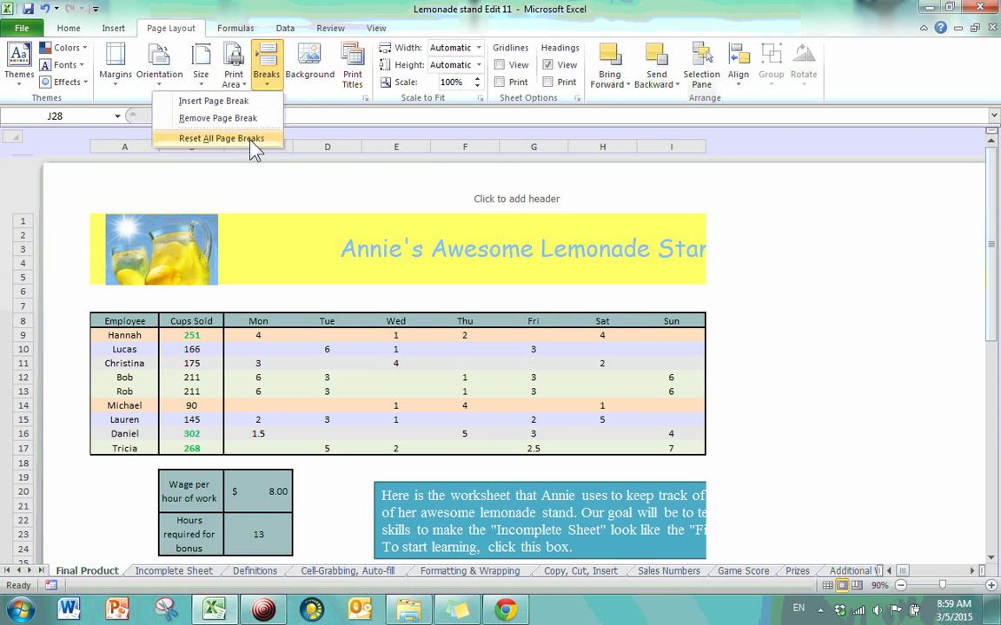
{"action": "left_click", "coordinate": [217, 118]}
{"action": "scroll", "coordinate": [500, 348], "scroll_direction": "up", "scroll_amount": 5}
{"action": "left_click", "coordinate": [889, 572]}
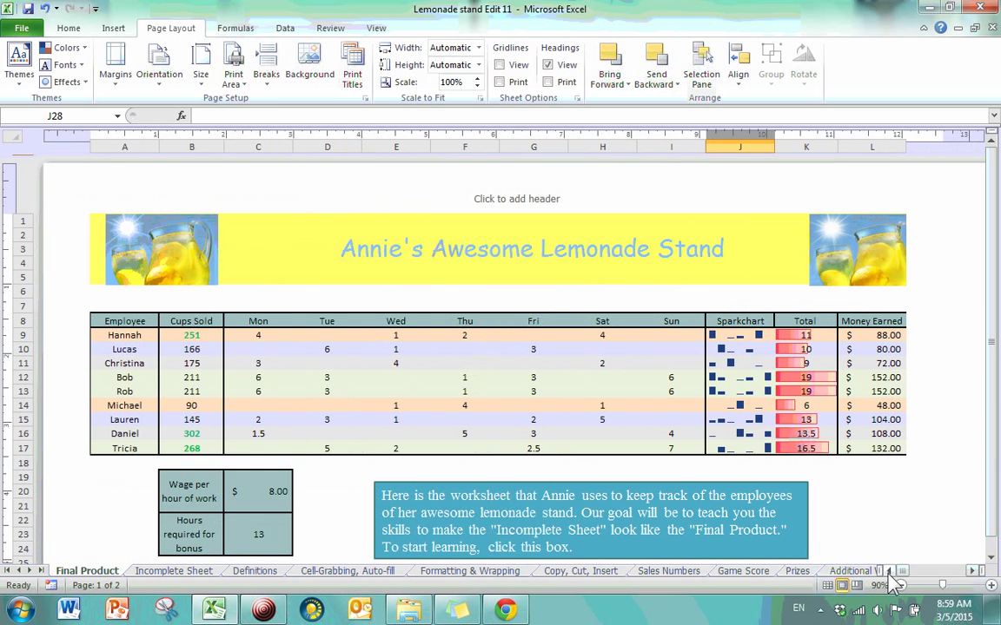
Set the portrait photo from the Pictures library as the sheet background.
{"action": "left_click", "coordinate": [430, 197]}
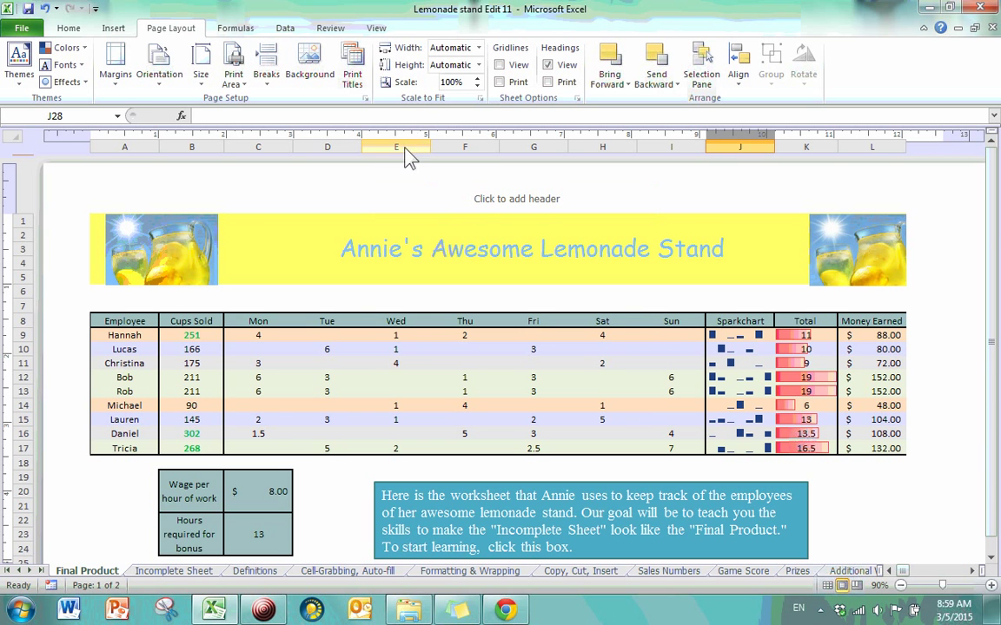
{"action": "left_click", "coordinate": [313, 76]}
{"action": "left_click_drag", "start_coordinate": [487, 143], "coordinate": [489, 243]}
{"action": "scroll", "coordinate": [430, 146], "scroll_direction": "up", "scroll_amount": 5}
{"action": "double_click", "coordinate": [363, 179]}
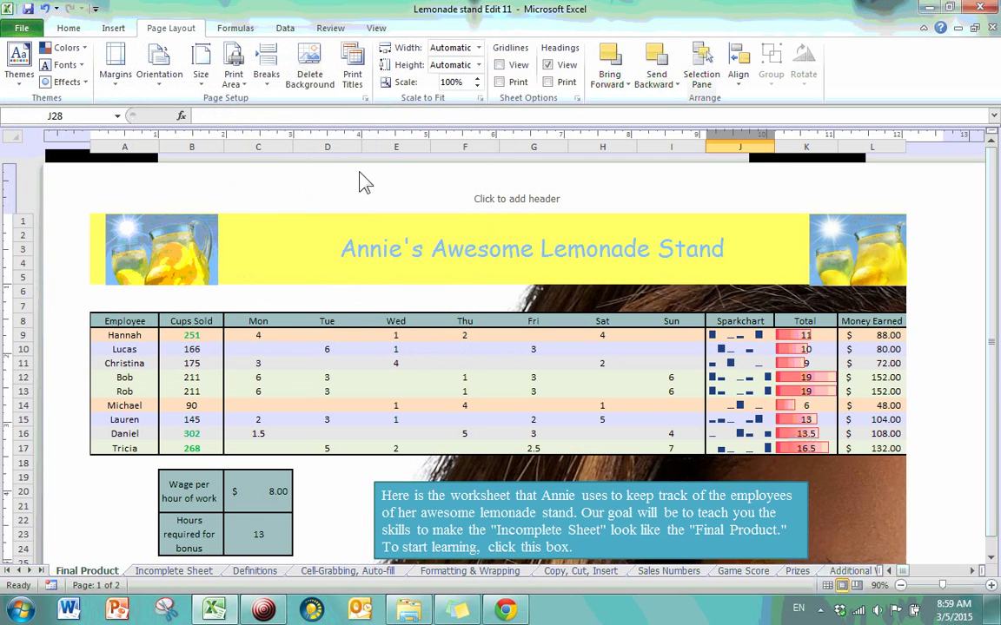
Zoom out to 50% to review the background across whole pages.
{"action": "scroll", "coordinate": [608, 300], "scroll_direction": "down", "scroll_amount": 5}
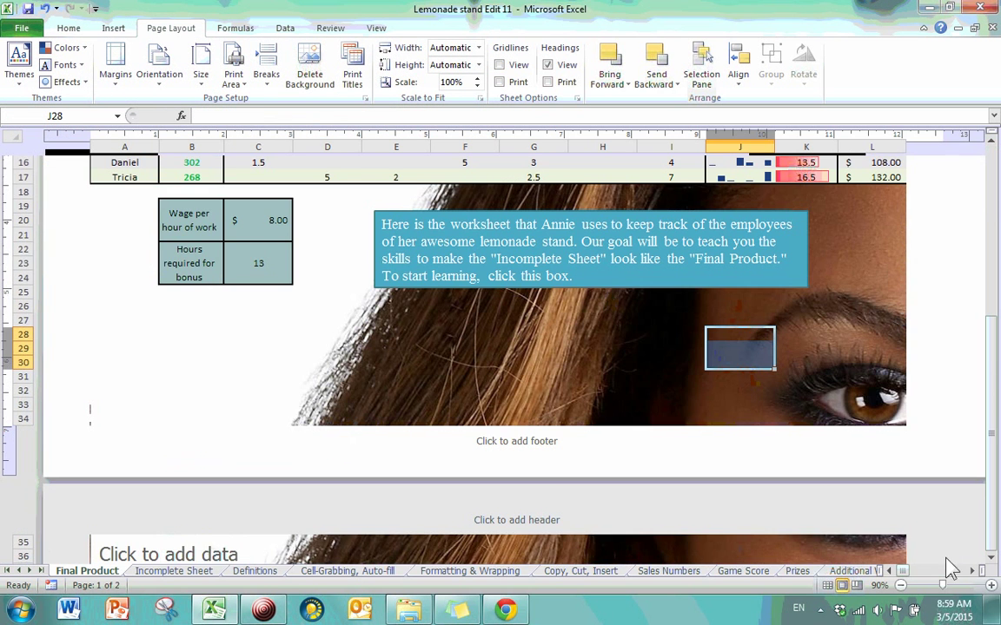
{"action": "left_click", "coordinate": [901, 586]}
{"action": "left_click", "coordinate": [901, 586]}
{"action": "left_click", "coordinate": [901, 586]}
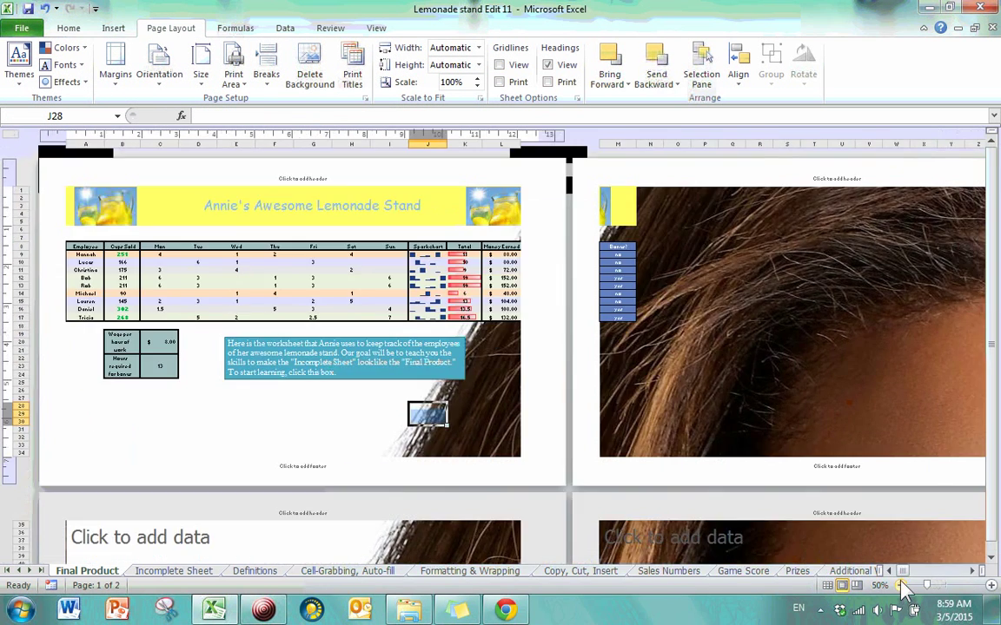
{"action": "scroll", "coordinate": [573, 399], "scroll_direction": "down", "scroll_amount": 10}
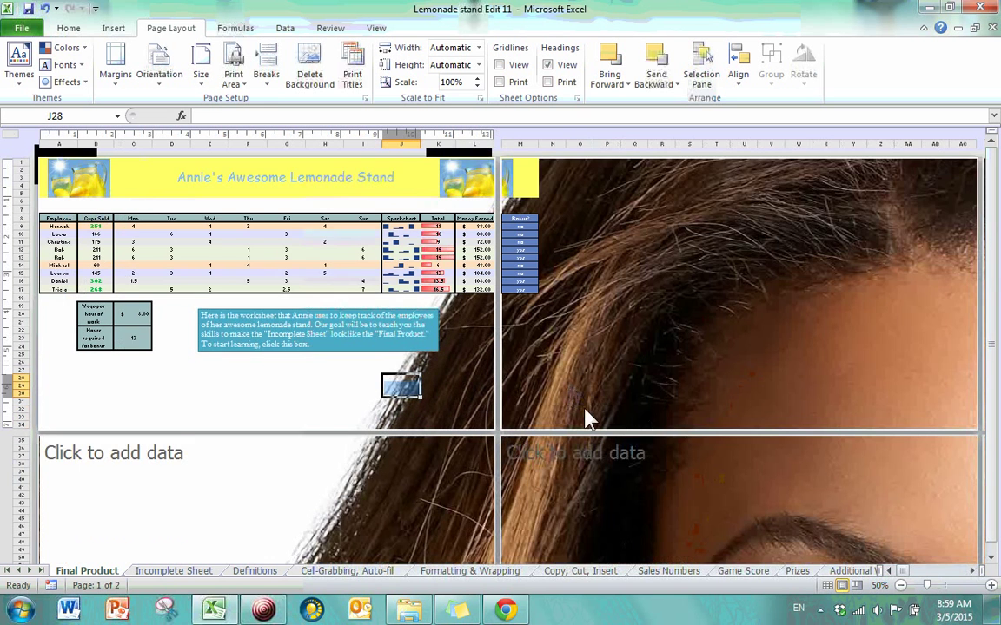
{"action": "scroll", "coordinate": [662, 381], "scroll_direction": "down", "scroll_amount": 7}
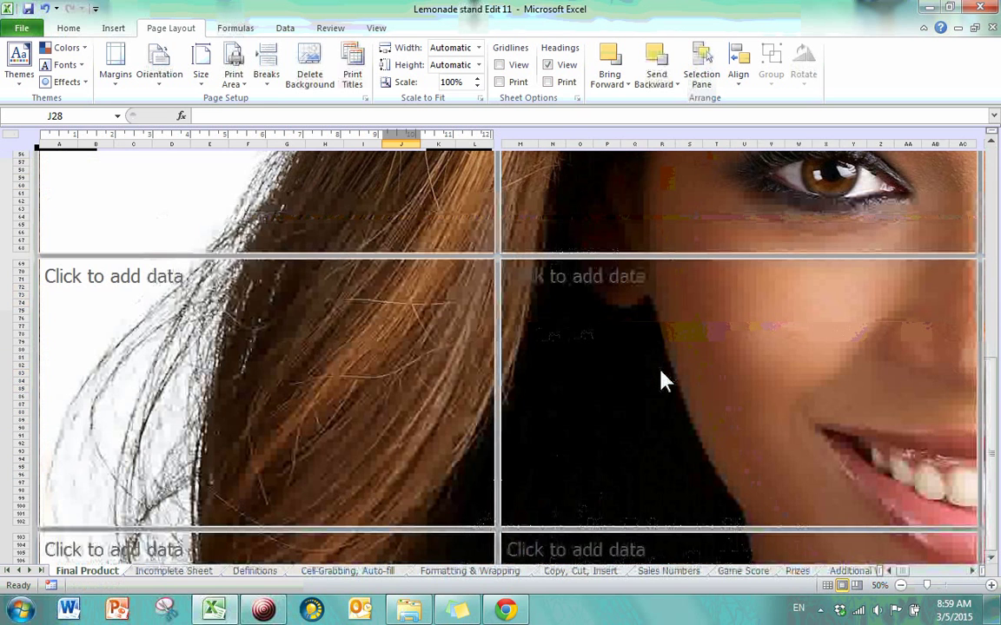
{"action": "scroll", "coordinate": [662, 380], "scroll_direction": "up", "scroll_amount": 15}
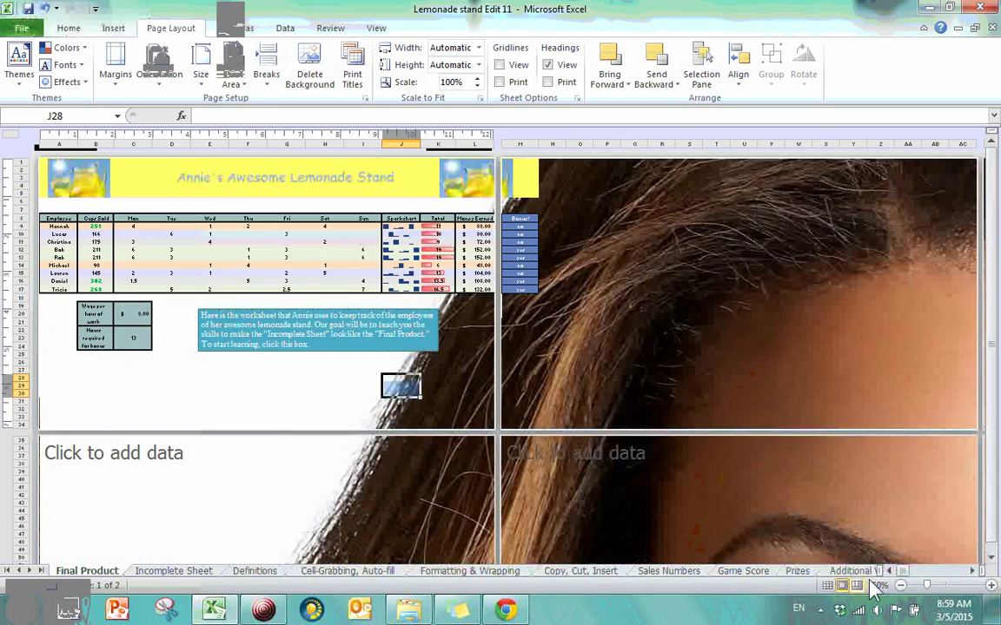
Delete the sheet background and reapply the same portrait photo.
{"action": "left_click", "coordinate": [320, 88]}
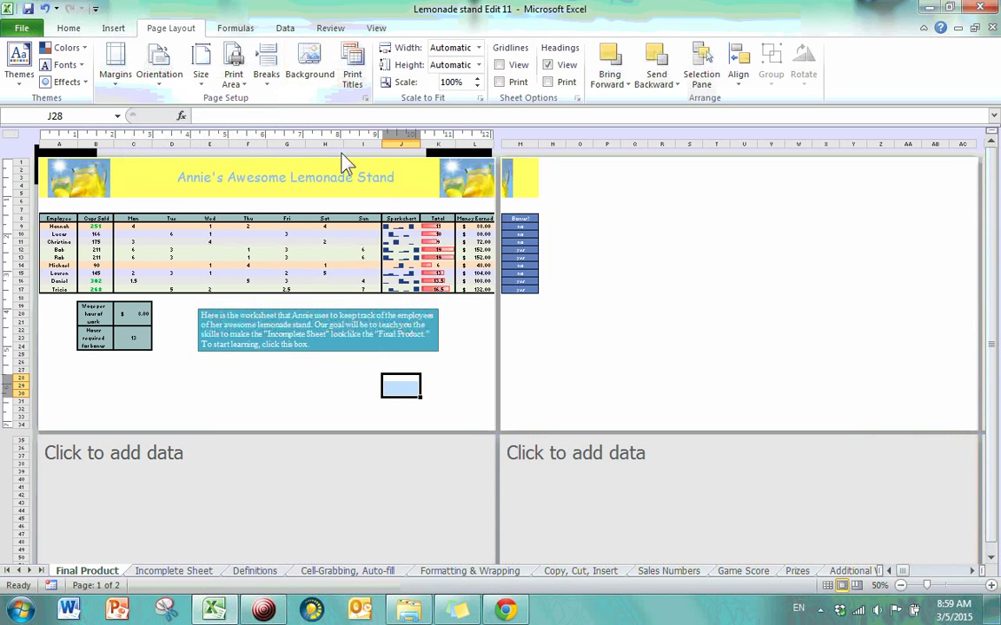
{"action": "left_click", "coordinate": [323, 73]}
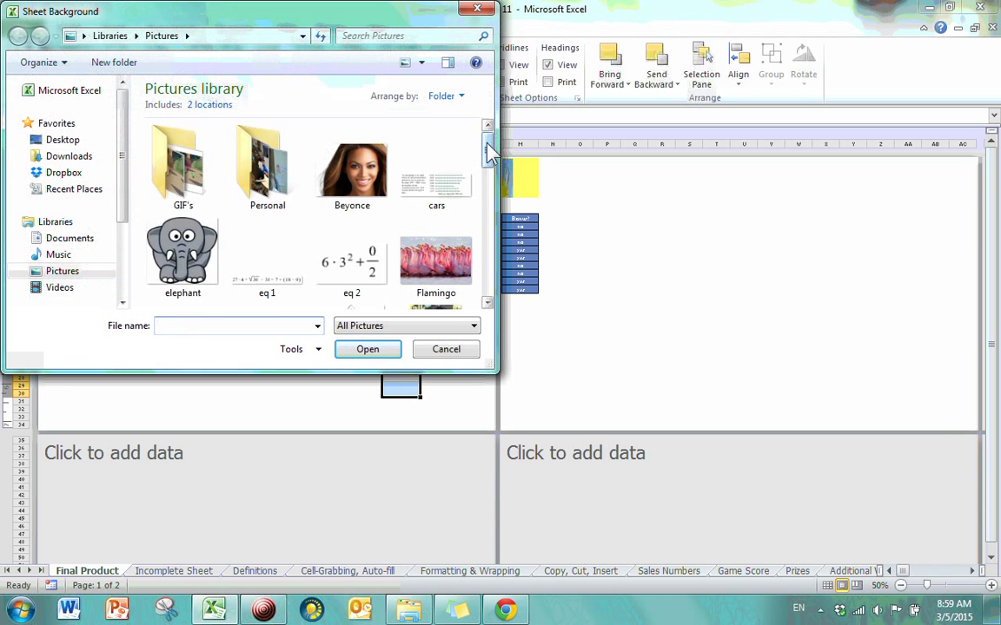
{"action": "scroll", "coordinate": [489, 148], "scroll_direction": "down", "scroll_amount": 10}
{"action": "scroll", "coordinate": [487, 139], "scroll_direction": "up", "scroll_amount": 10}
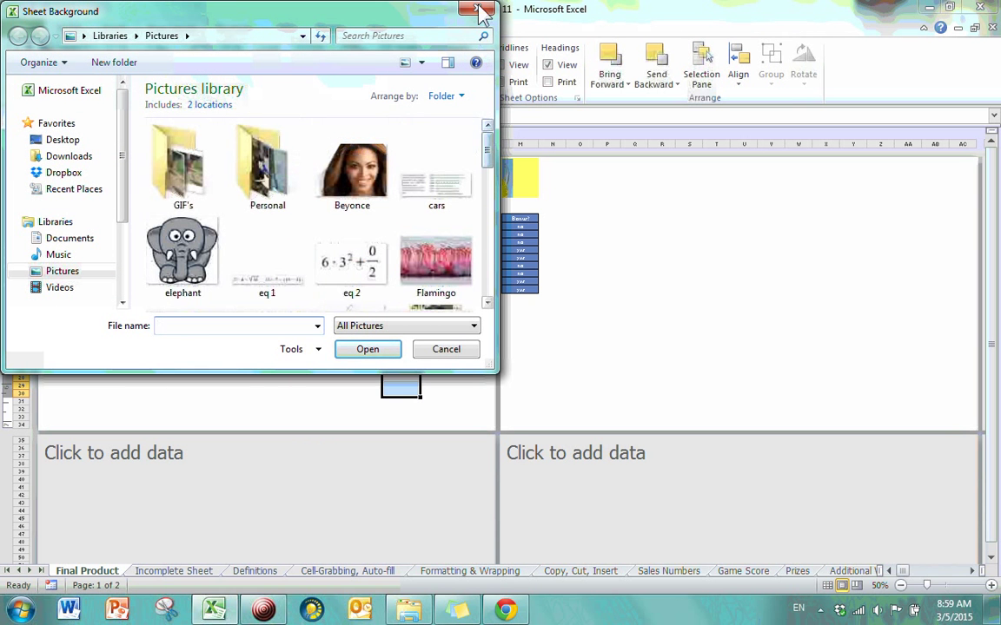
{"action": "left_click", "coordinate": [355, 178]}
{"action": "double_click", "coordinate": [355, 186]}
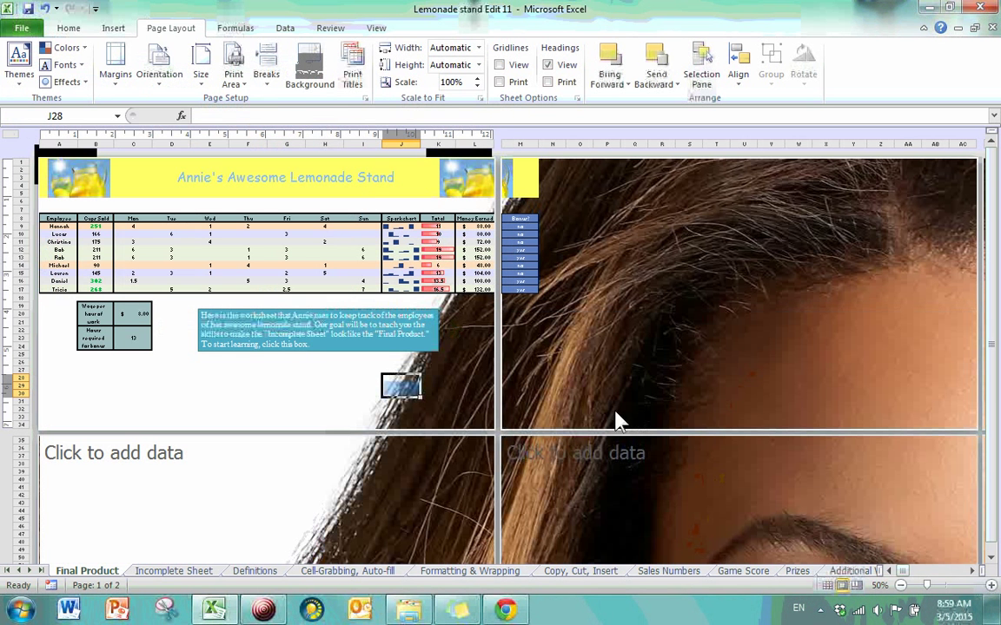
Bring column A and the full table into view at 90% zoom.
{"action": "left_click", "coordinate": [972, 570]}
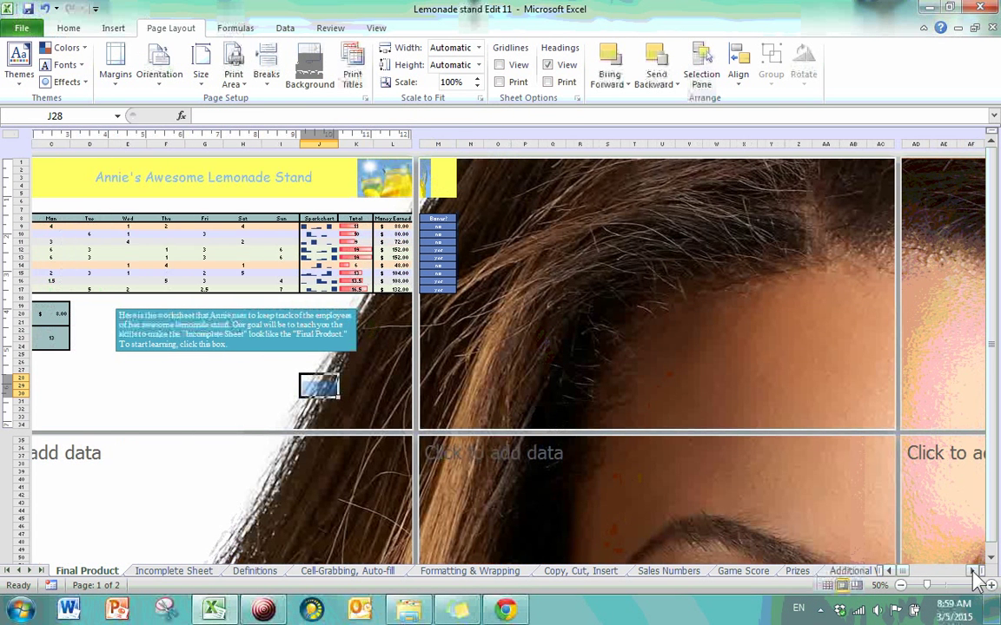
{"action": "left_click", "coordinate": [891, 570]}
{"action": "left_click", "coordinate": [990, 585]}
{"action": "left_click", "coordinate": [990, 585]}
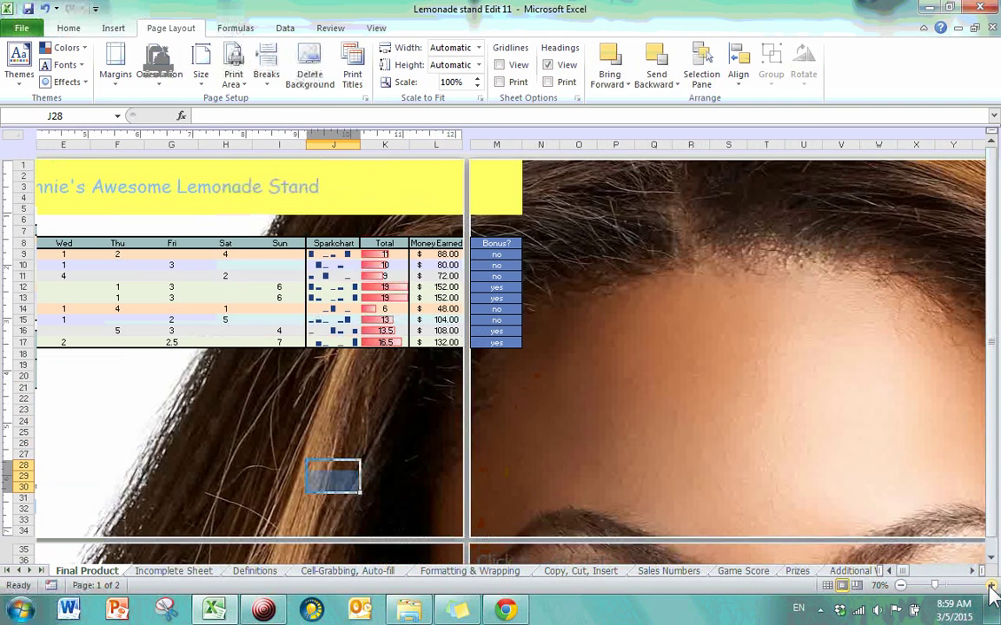
{"action": "left_click", "coordinate": [990, 585]}
{"action": "left_click", "coordinate": [991, 586]}
{"action": "left_click", "coordinate": [990, 585]}
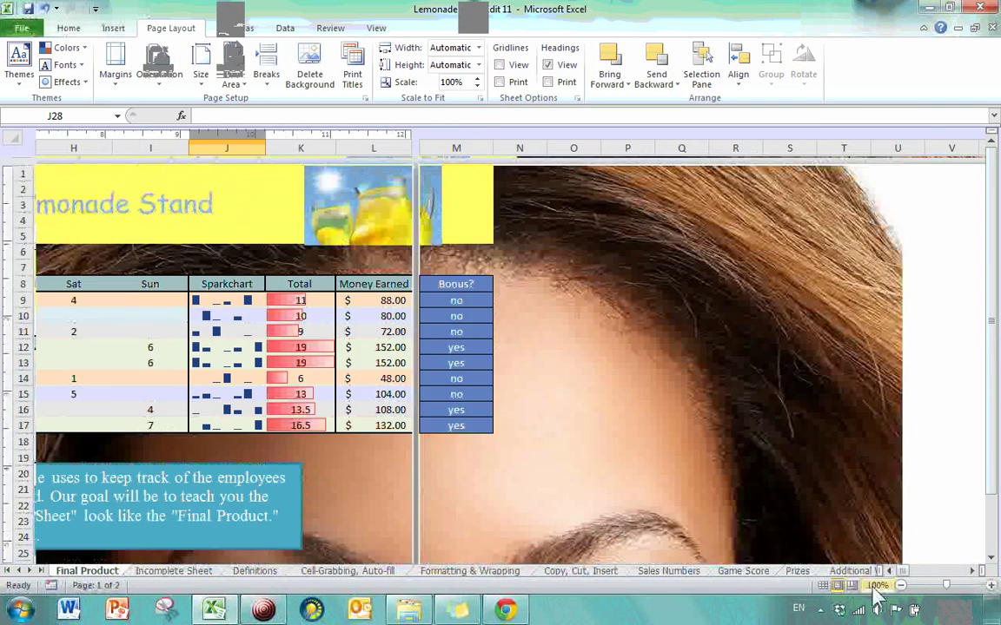
{"action": "left_click", "coordinate": [901, 586]}
Inspect the values in M11, K11, K14 and L17, then select Bonus? cell M17.
{"action": "left_click", "coordinate": [414, 313]}
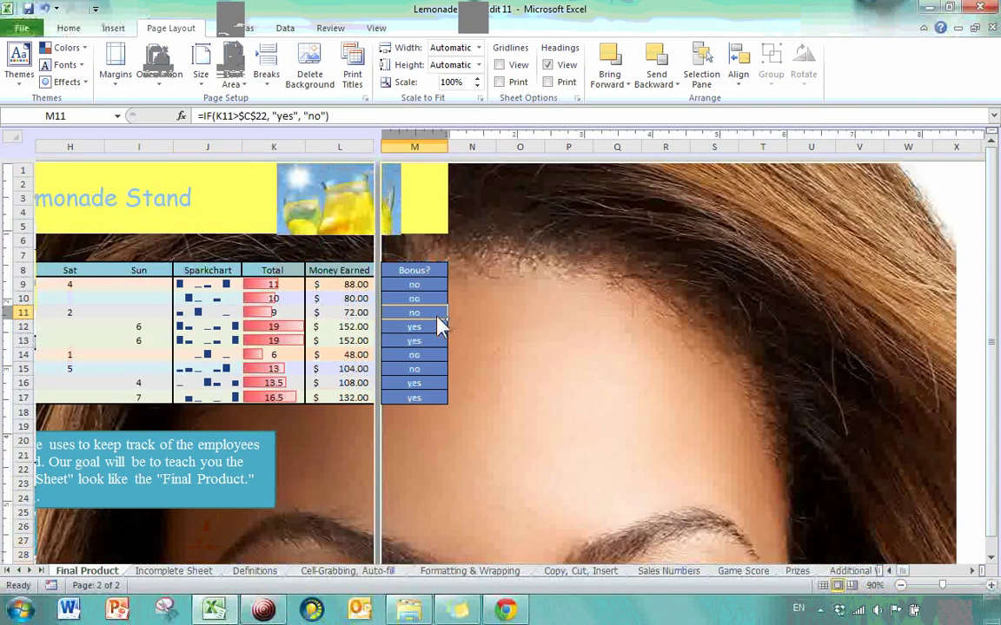
{"action": "left_click", "coordinate": [274, 313]}
{"action": "left_click", "coordinate": [274, 355]}
{"action": "left_click", "coordinate": [337, 397]}
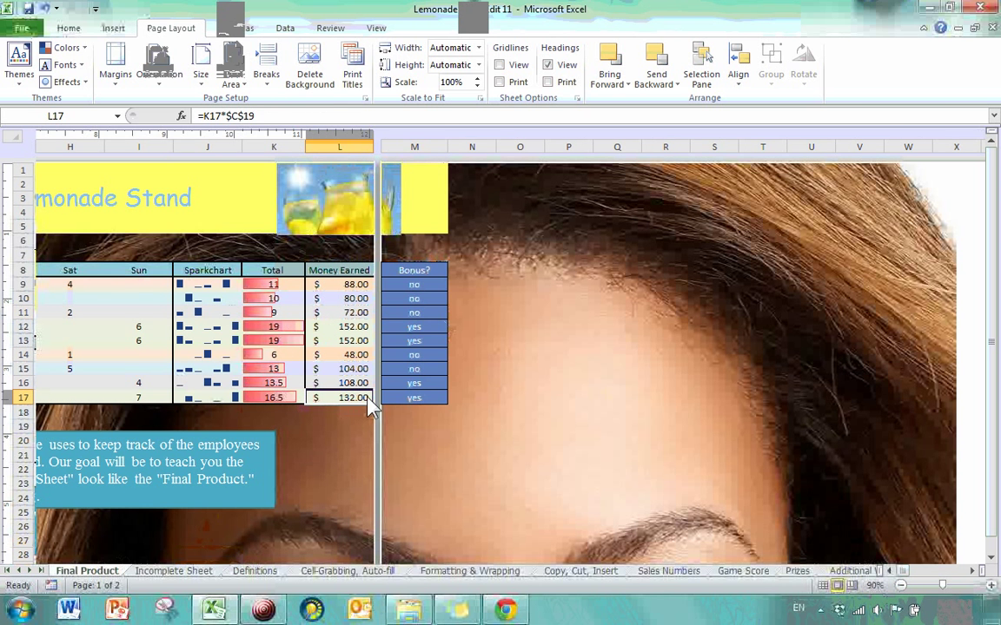
{"action": "left_click", "coordinate": [417, 398]}
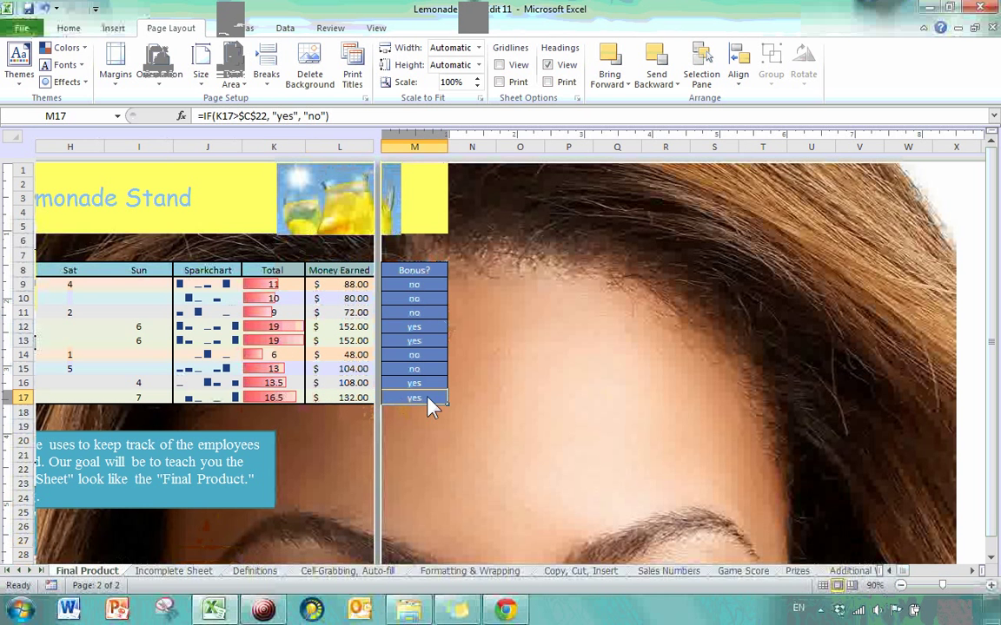
{"action": "left_click", "coordinate": [890, 571]}
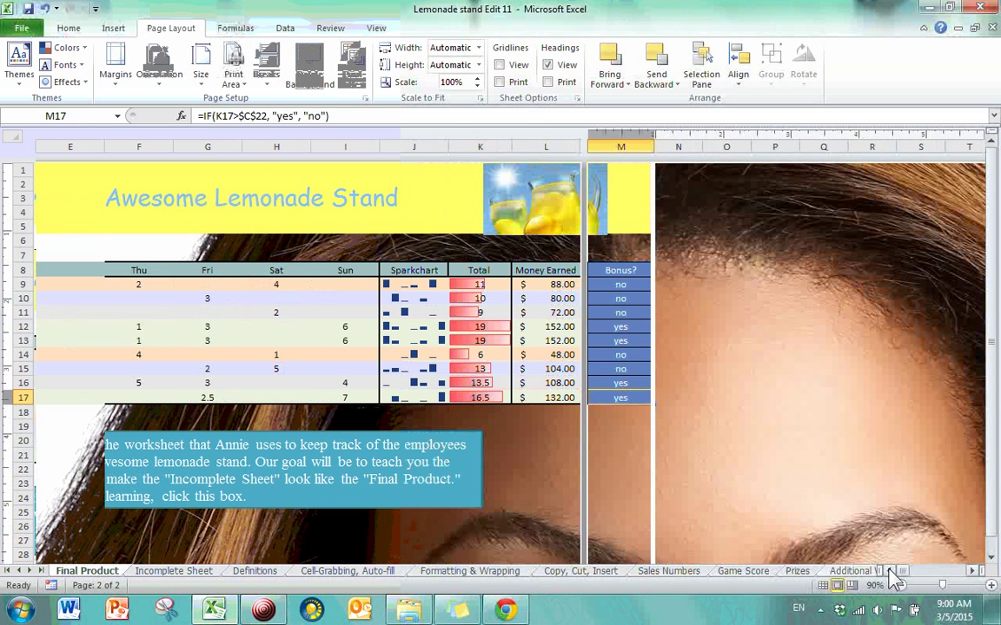
{"action": "double_click", "coordinate": [891, 572]}
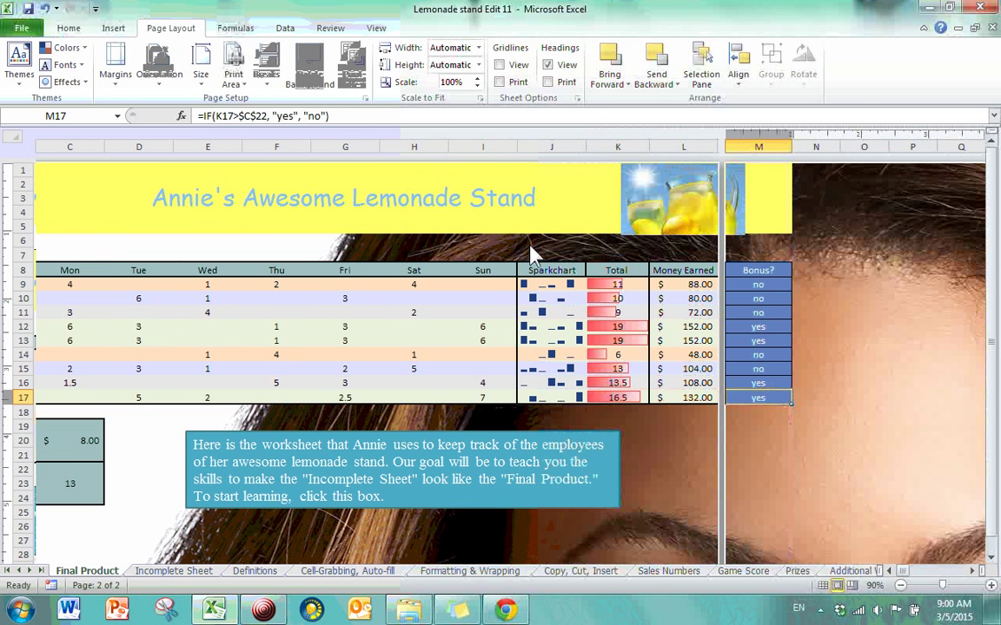
{"action": "left_click", "coordinate": [69, 28]}
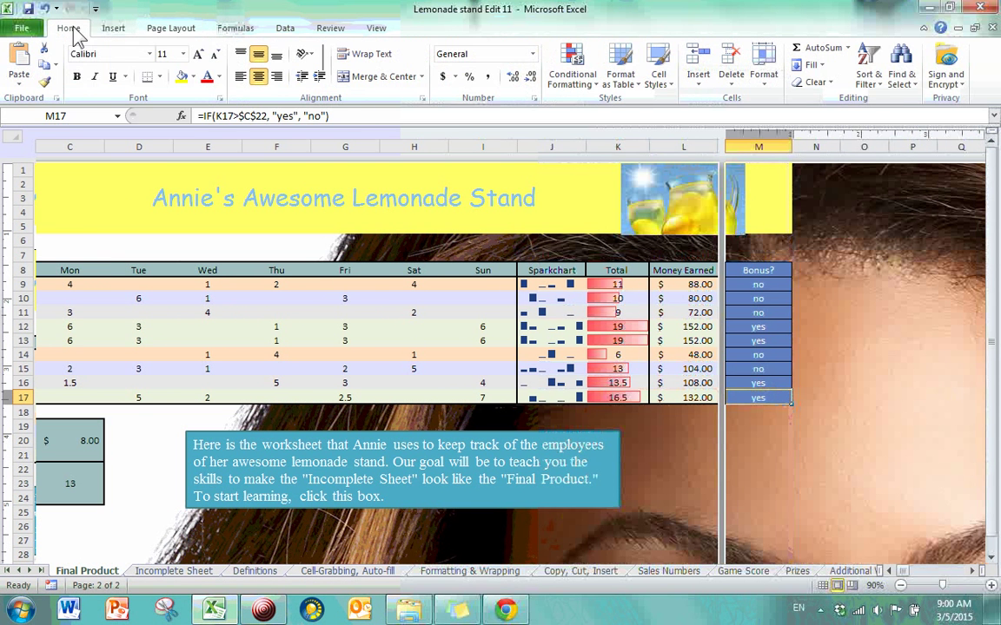
Try a white fill on M17, then No Fill, comparing with undo and redo.
{"action": "left_click", "coordinate": [193, 76]}
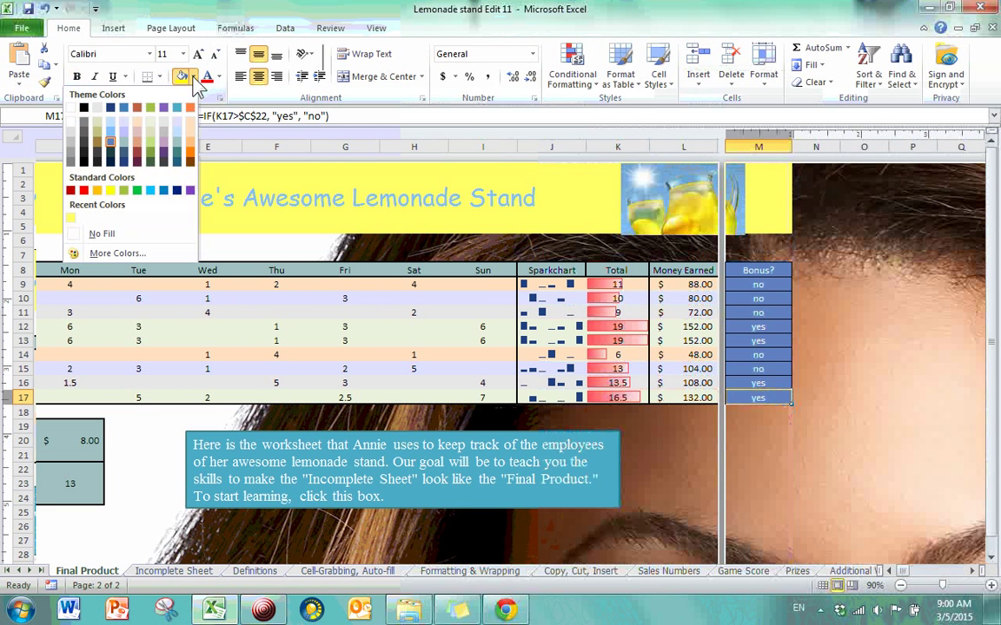
{"action": "left_click", "coordinate": [70, 108]}
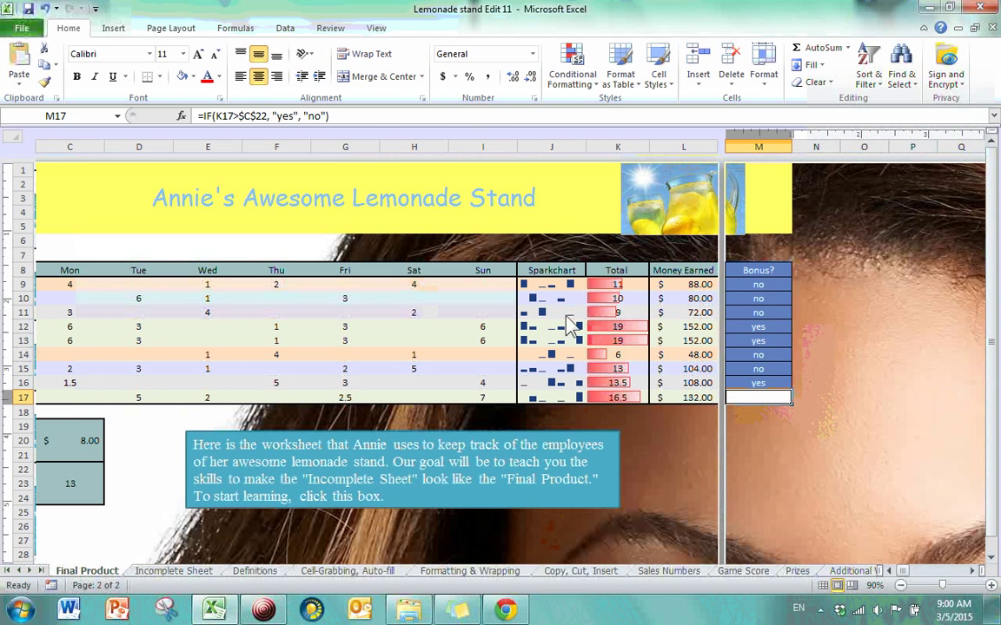
{"action": "left_click", "coordinate": [191, 76]}
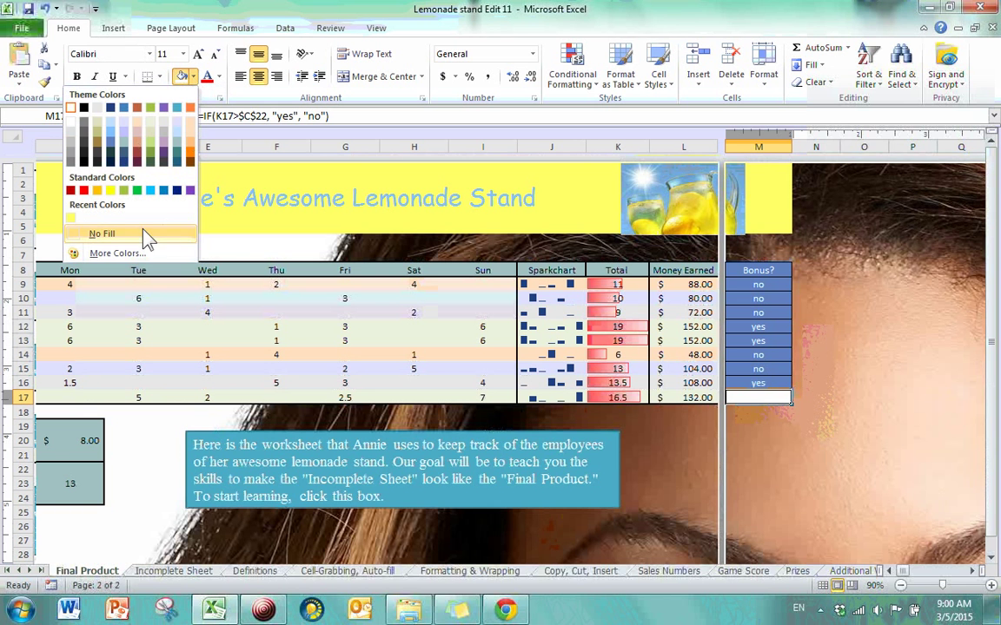
{"action": "left_click", "coordinate": [130, 233]}
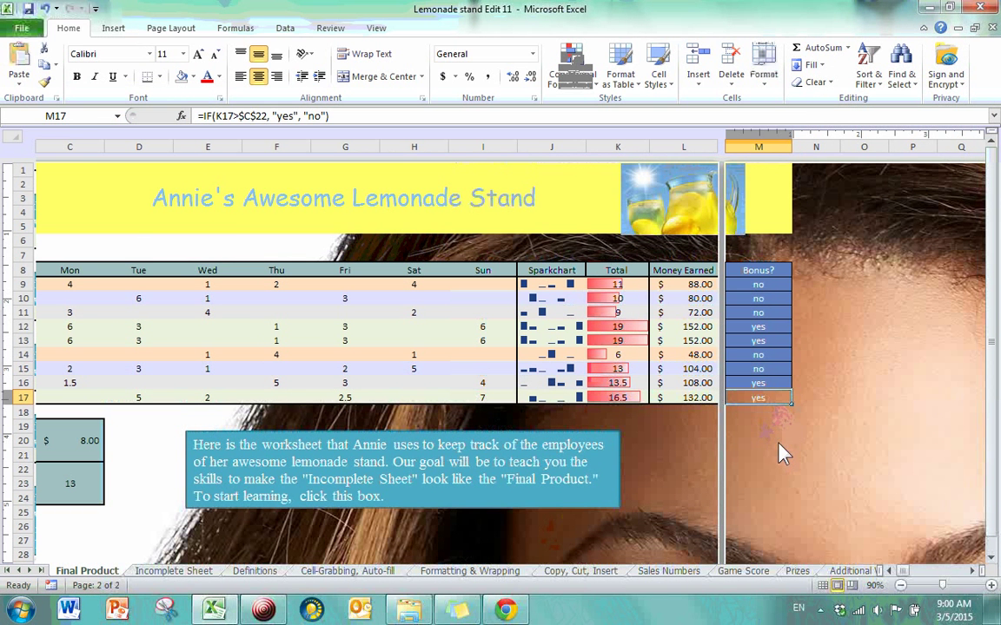
{"action": "key", "text": "ctrl+z"}
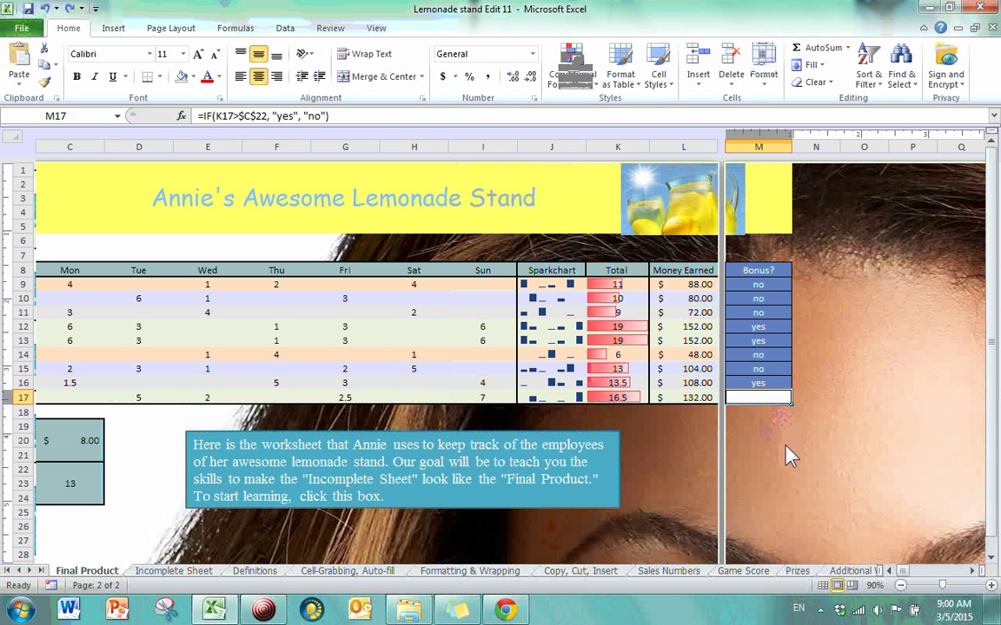
{"action": "key", "text": "ctrl+y"}
Enter the heading 'Bonus #2' in N8 and set its fill to No Fill.
{"action": "left_click", "coordinate": [777, 442]}
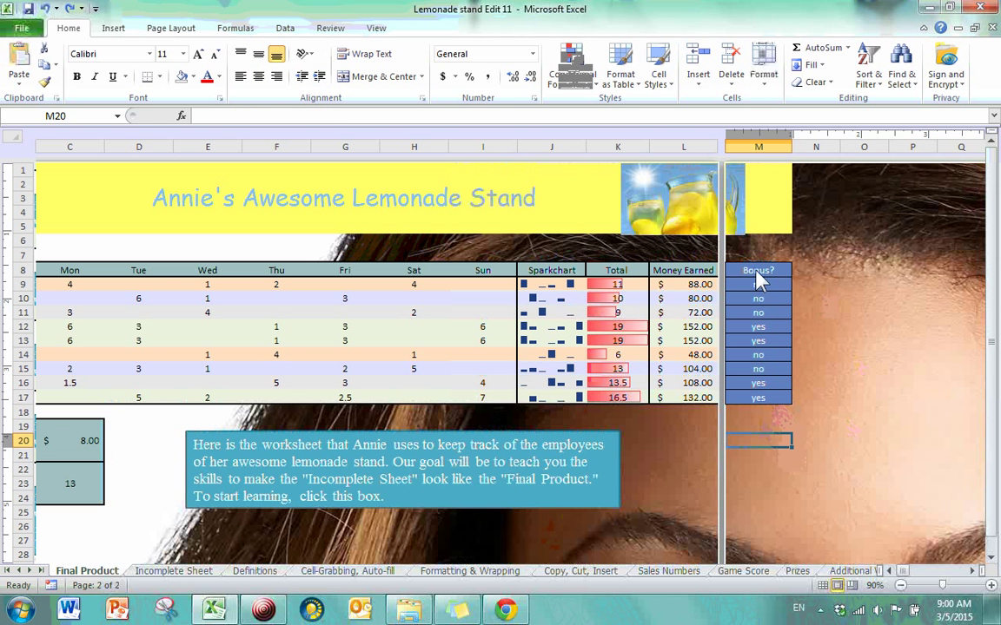
{"action": "left_click", "coordinate": [817, 271]}
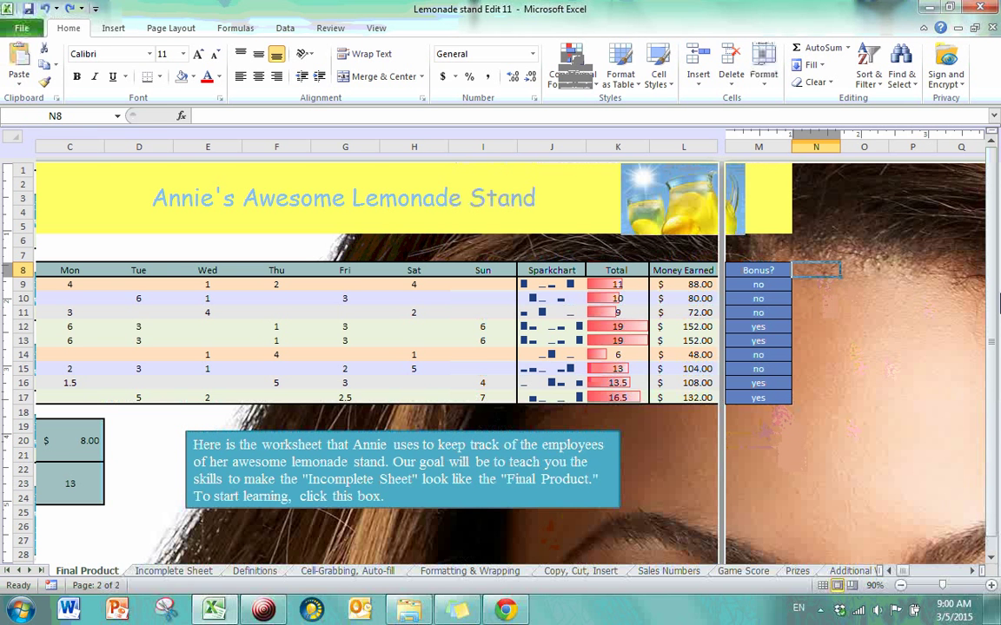
{"action": "type", "text": "Bonu"}
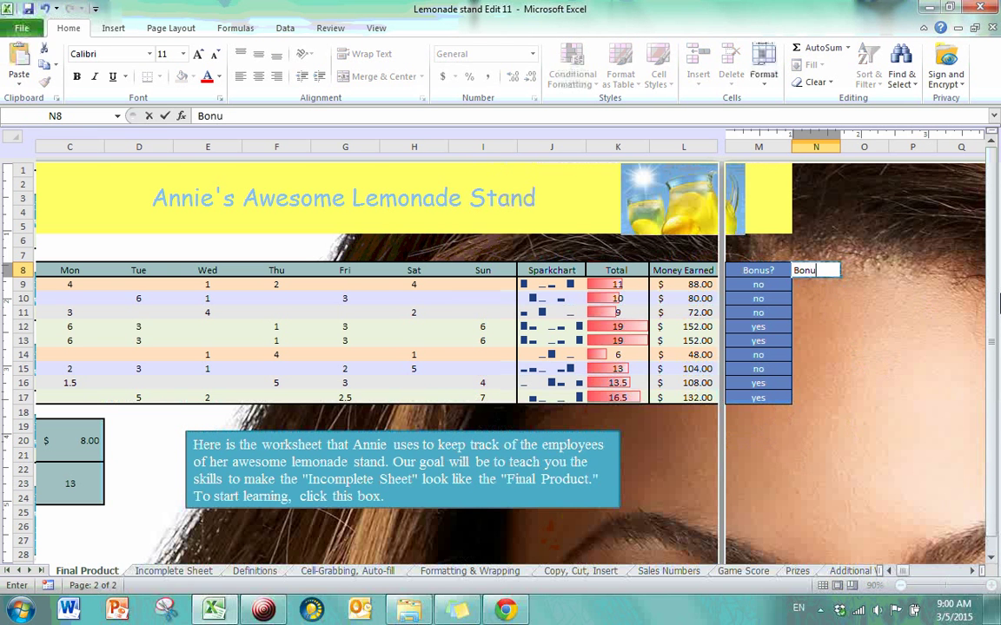
{"action": "type", "text": "s #2"}
{"action": "key", "text": "Return"}
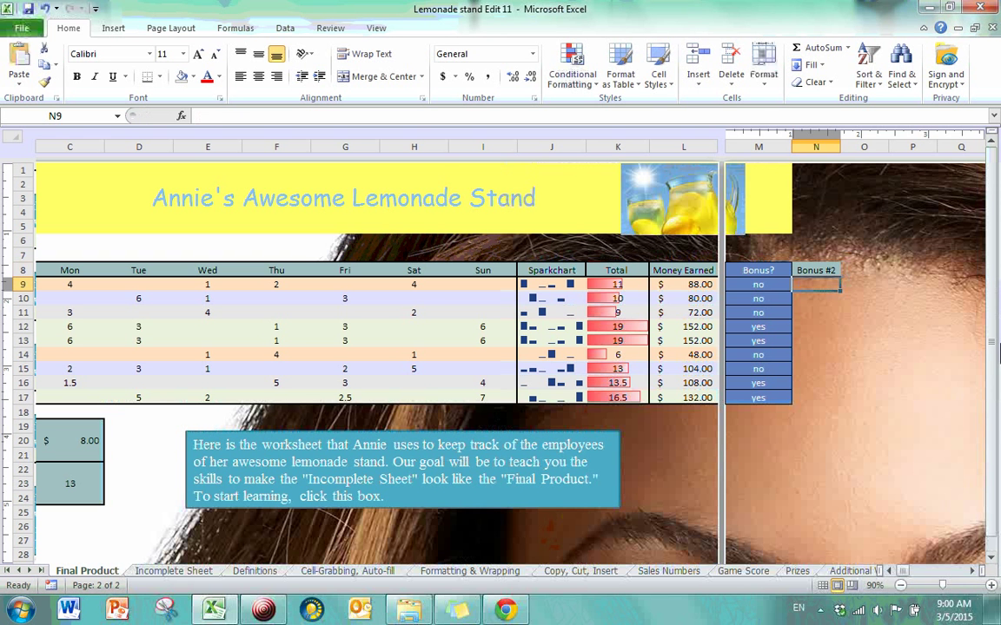
{"action": "left_click", "coordinate": [829, 273]}
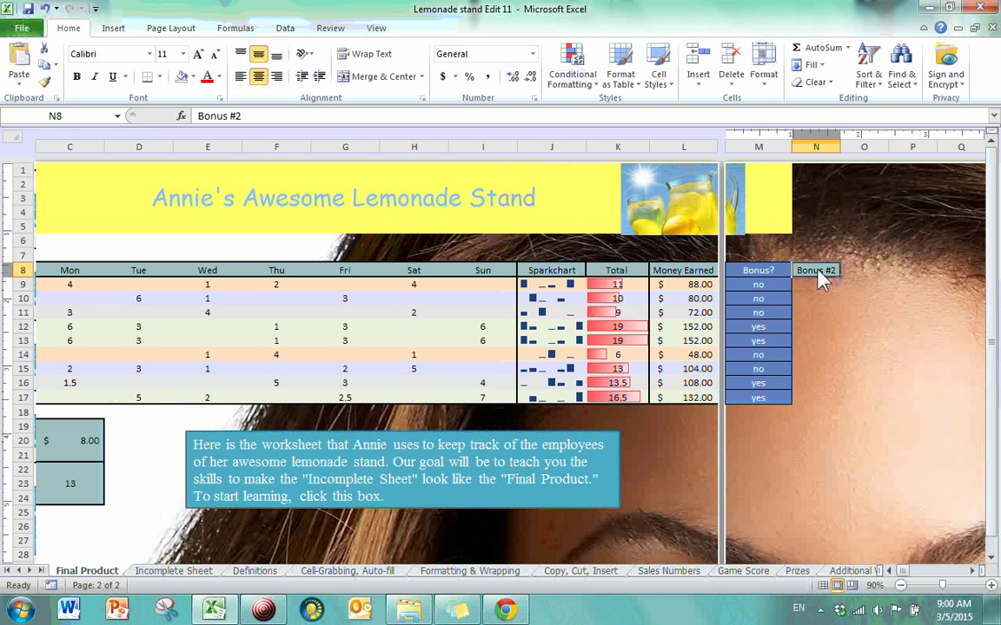
{"action": "left_click", "coordinate": [195, 77]}
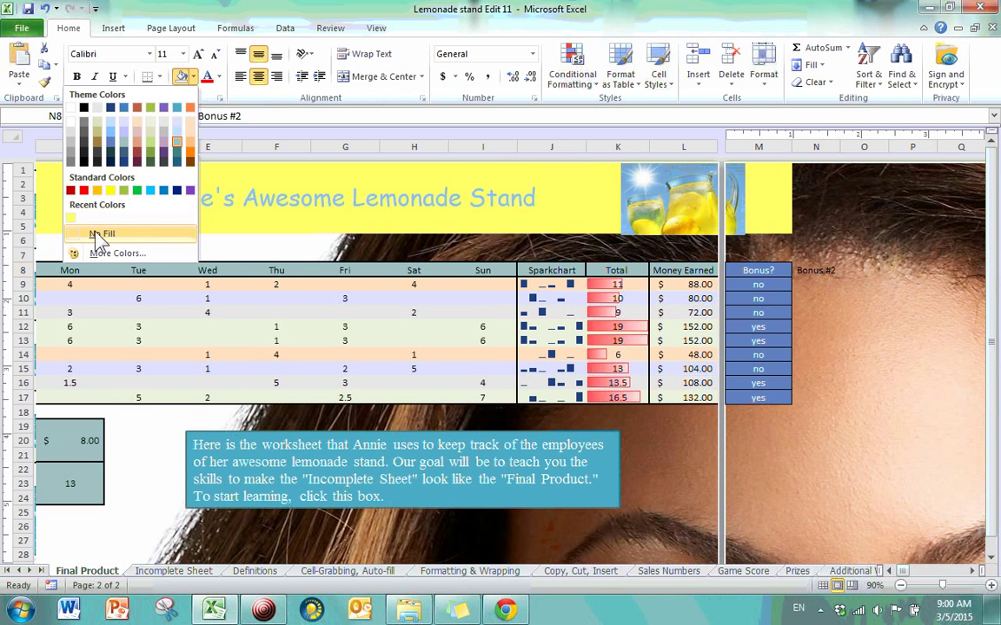
{"action": "left_click", "coordinate": [99, 234]}
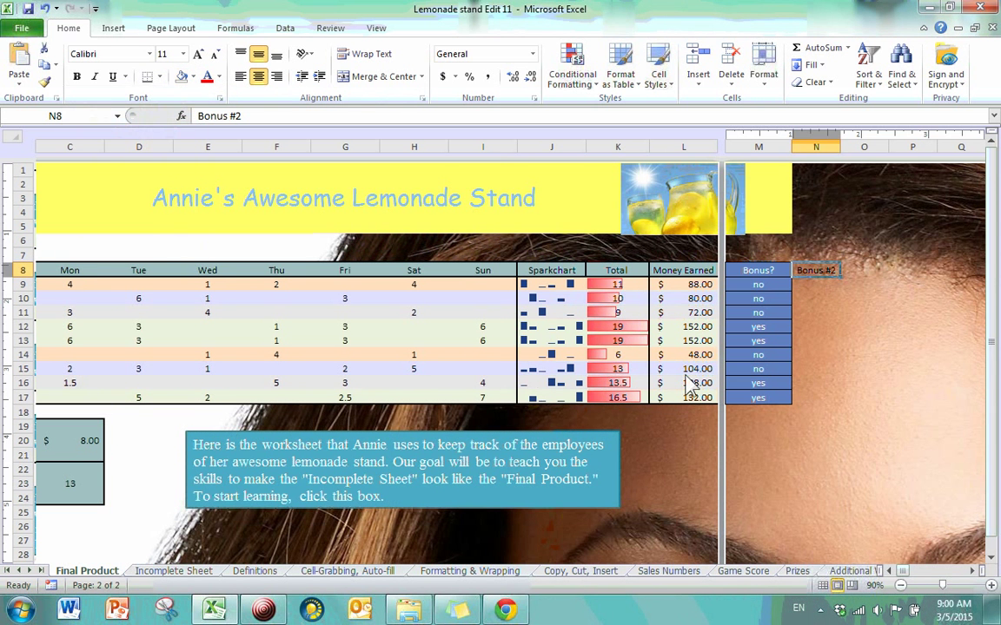
Delete the 'Bonus #2' entry so N8 is empty again.
{"action": "left_click", "coordinate": [826, 286]}
{"action": "left_click", "coordinate": [815, 275]}
{"action": "key", "text": "BackSpace"}
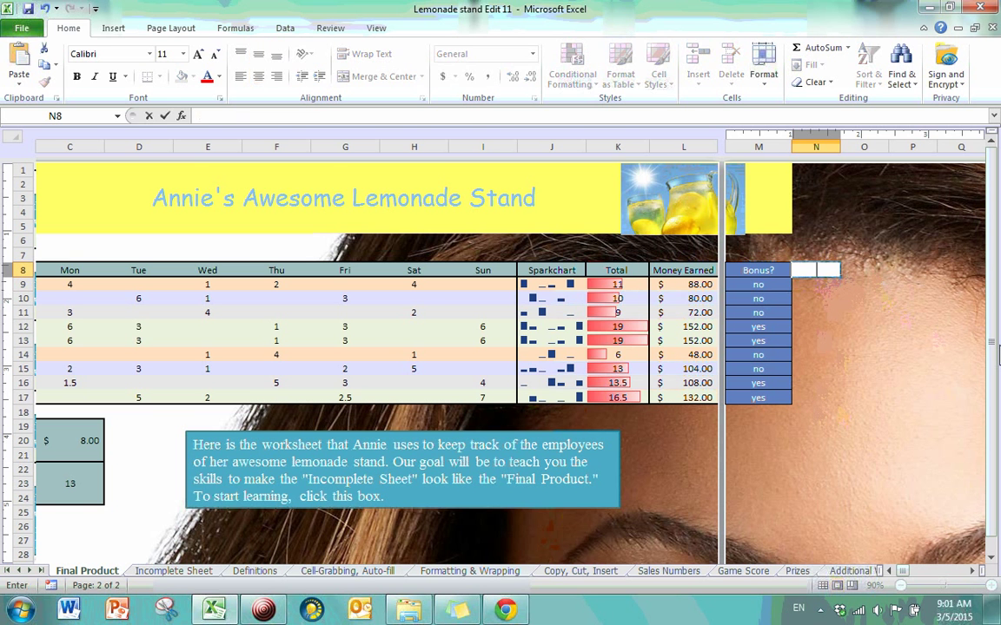
{"action": "key", "text": "Return"}
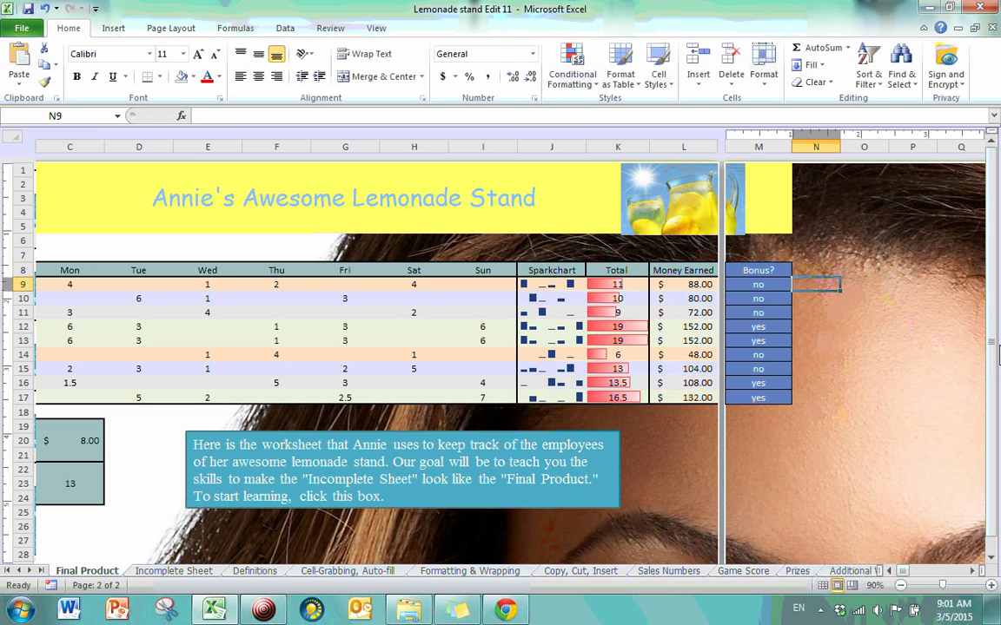
{"action": "left_click", "coordinate": [826, 383]}
Delete the portrait photo background and bring columns A and B back into view.
{"action": "left_click", "coordinate": [178, 27]}
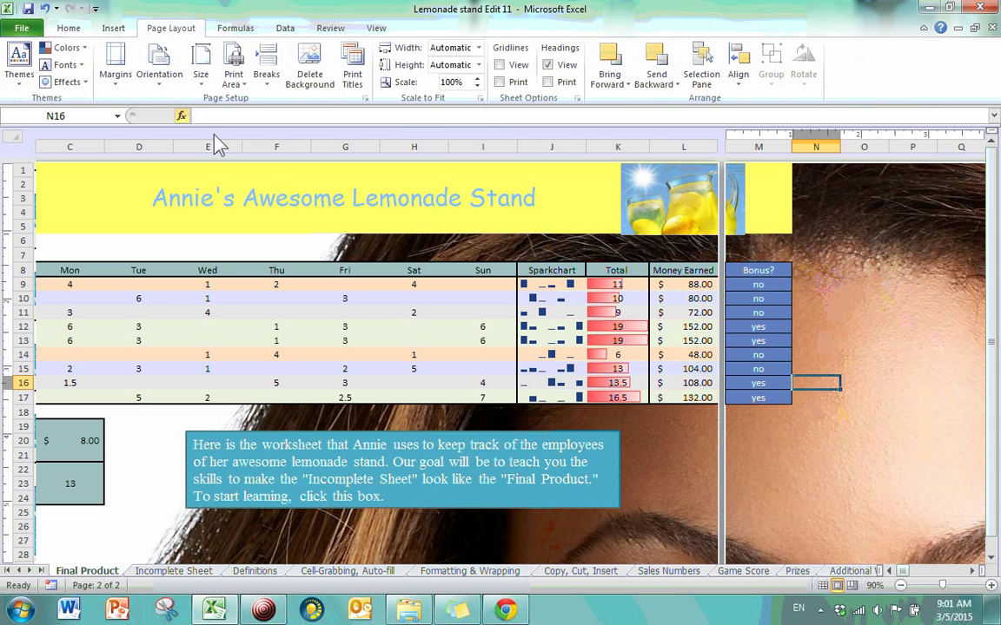
{"action": "left_click", "coordinate": [315, 72]}
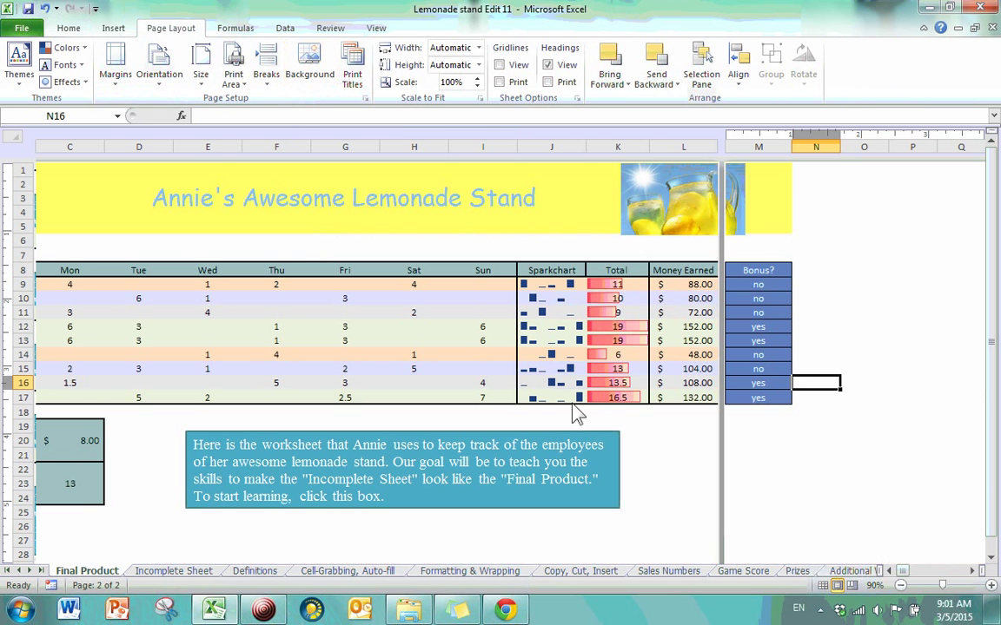
{"action": "left_click", "coordinate": [888, 572]}
{"action": "left_click", "coordinate": [888, 571]}
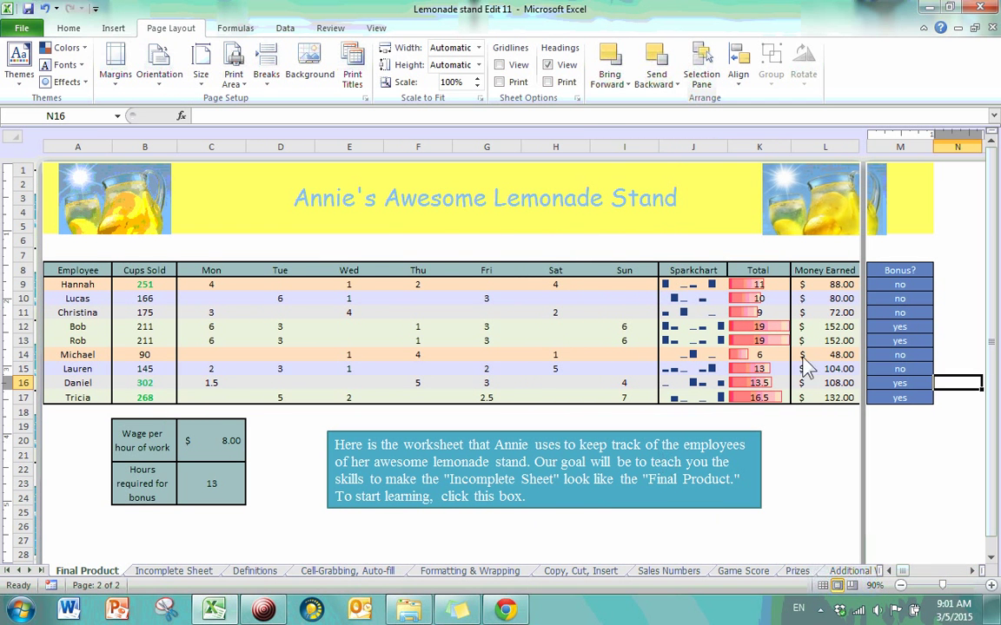
{"action": "scroll", "coordinate": [382, 330], "scroll_direction": "down", "scroll_amount": 5}
{"action": "scroll", "coordinate": [387, 346], "scroll_direction": "up", "scroll_amount": 5}
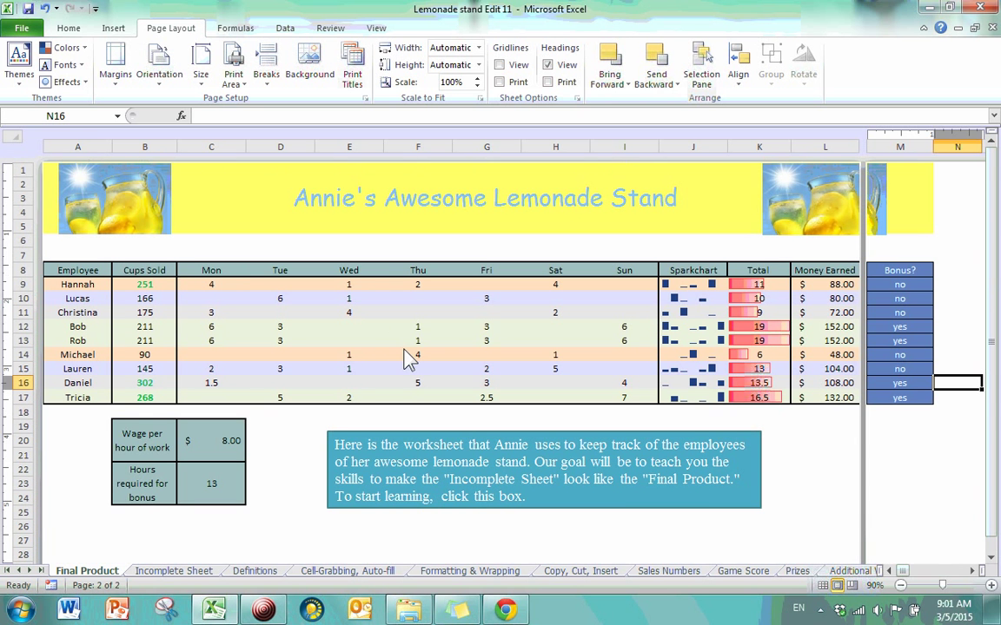
On the Additional Workers sheet, select the worker table A1:M27 and copy it.
{"action": "left_click", "coordinate": [850, 572]}
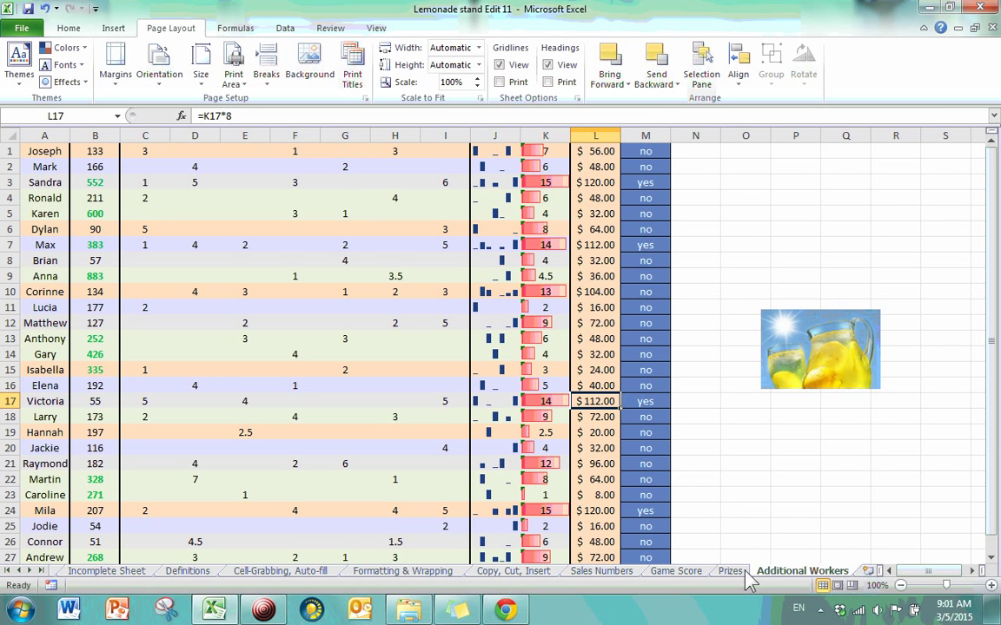
{"action": "scroll", "coordinate": [654, 411], "scroll_direction": "down", "scroll_amount": 8}
{"action": "scroll", "coordinate": [659, 412], "scroll_direction": "up", "scroll_amount": 8}
{"action": "left_click_drag", "start_coordinate": [41, 157], "coordinate": [641, 520]}
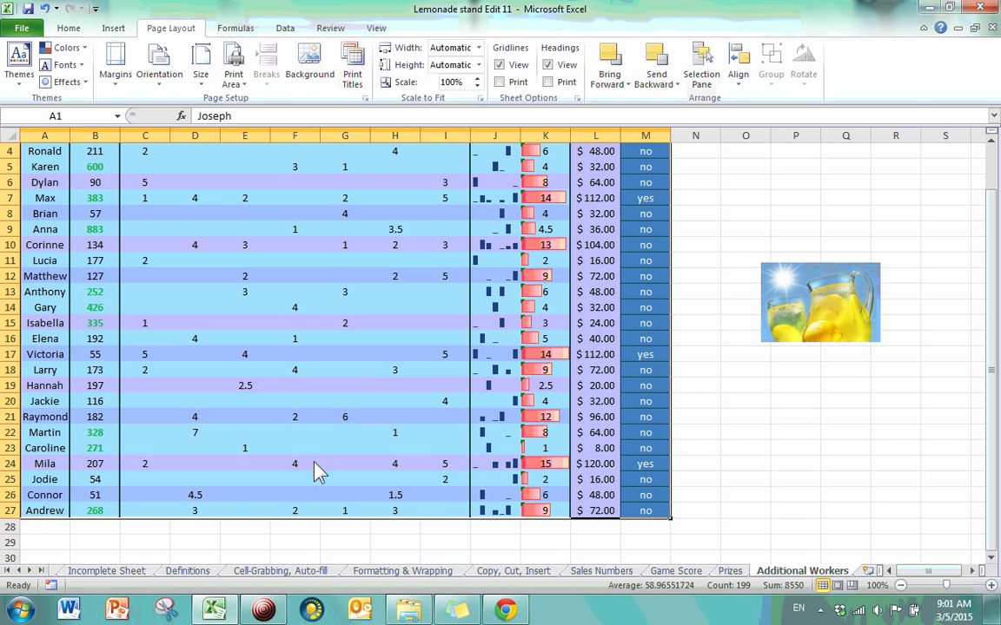
{"action": "left_click", "coordinate": [69, 28]}
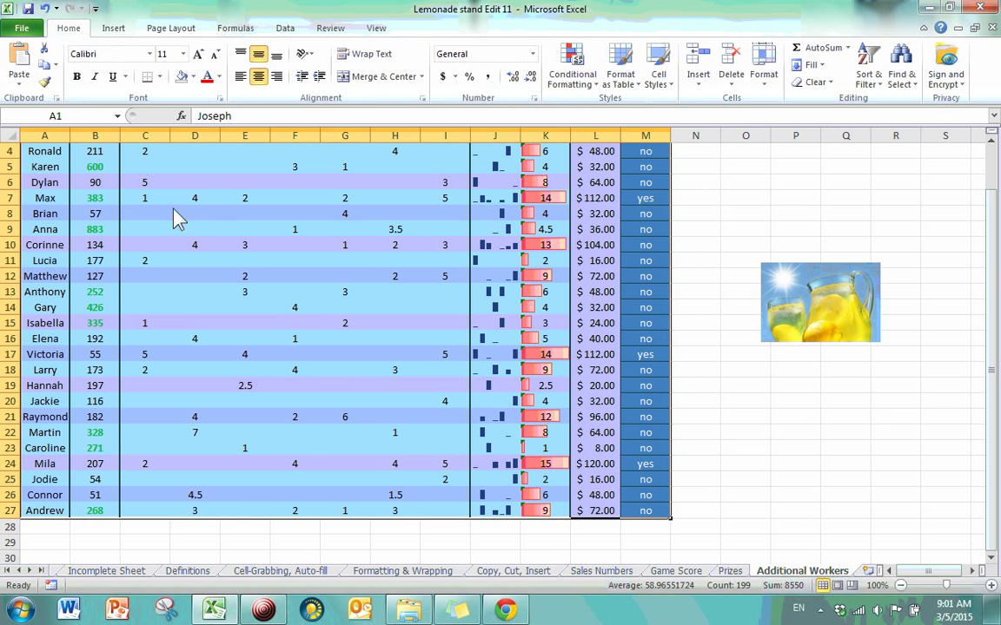
{"action": "right_click", "coordinate": [294, 237]}
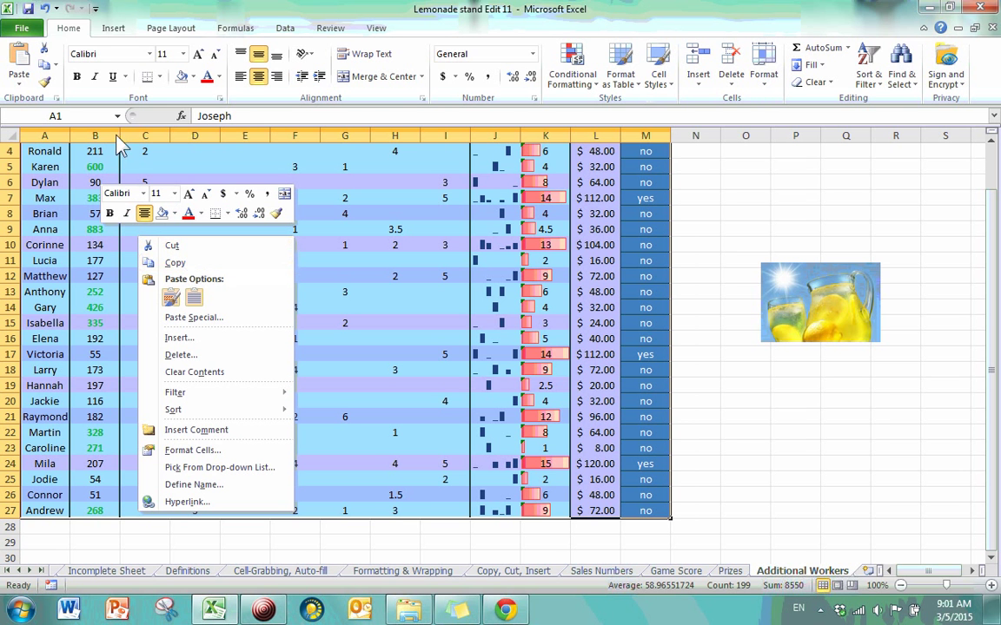
{"action": "left_click", "coordinate": [50, 58]}
{"action": "left_click", "coordinate": [45, 65]}
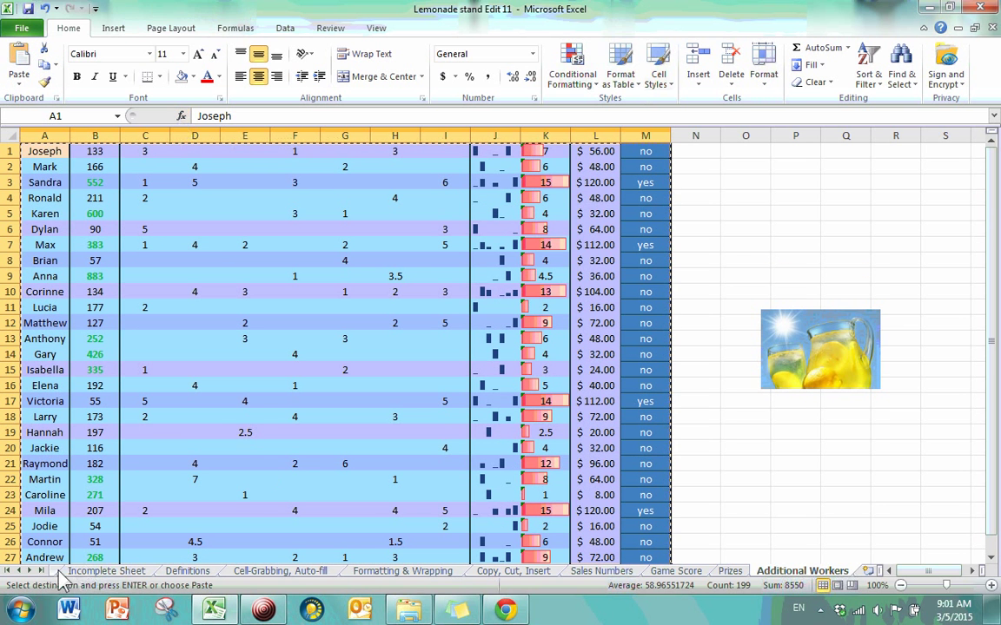
On the Final Product sheet, insert the copied cells at A18 using Shift cells down.
{"action": "left_click", "coordinate": [7, 571]}
{"action": "left_click", "coordinate": [61, 574]}
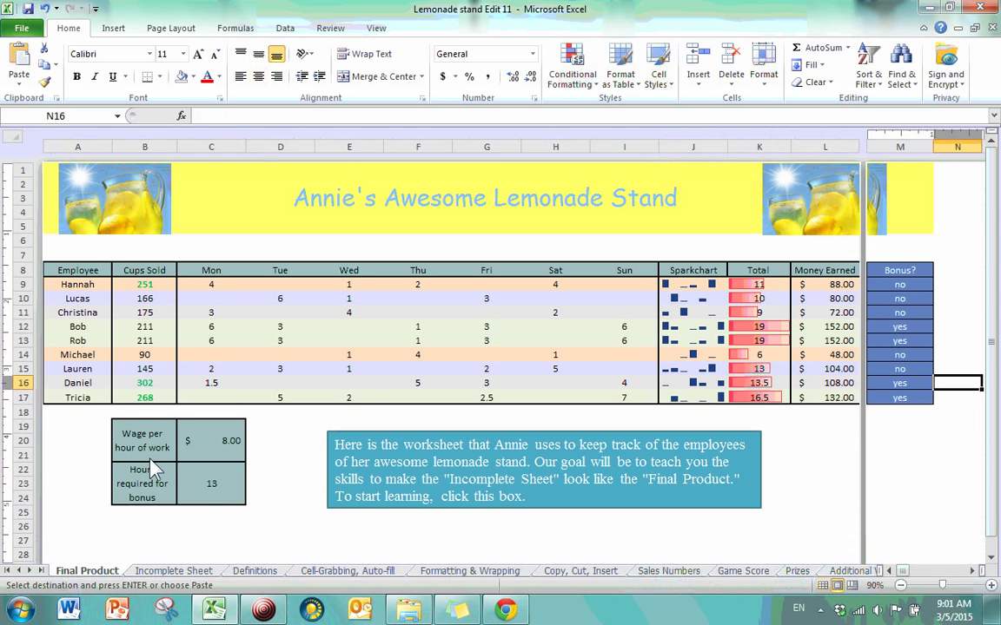
{"action": "left_click", "coordinate": [78, 414]}
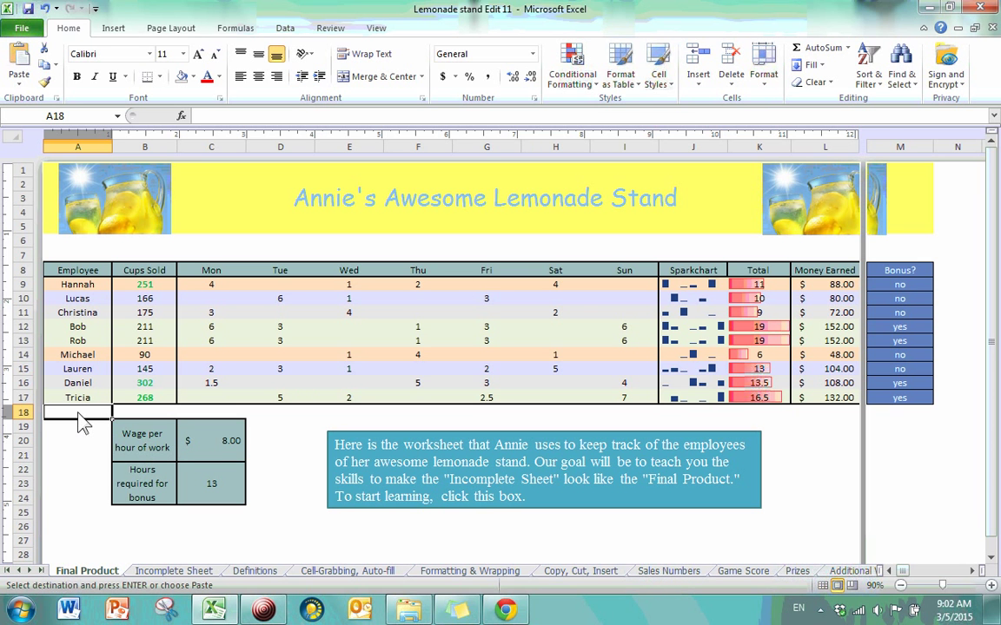
{"action": "left_click", "coordinate": [697, 79]}
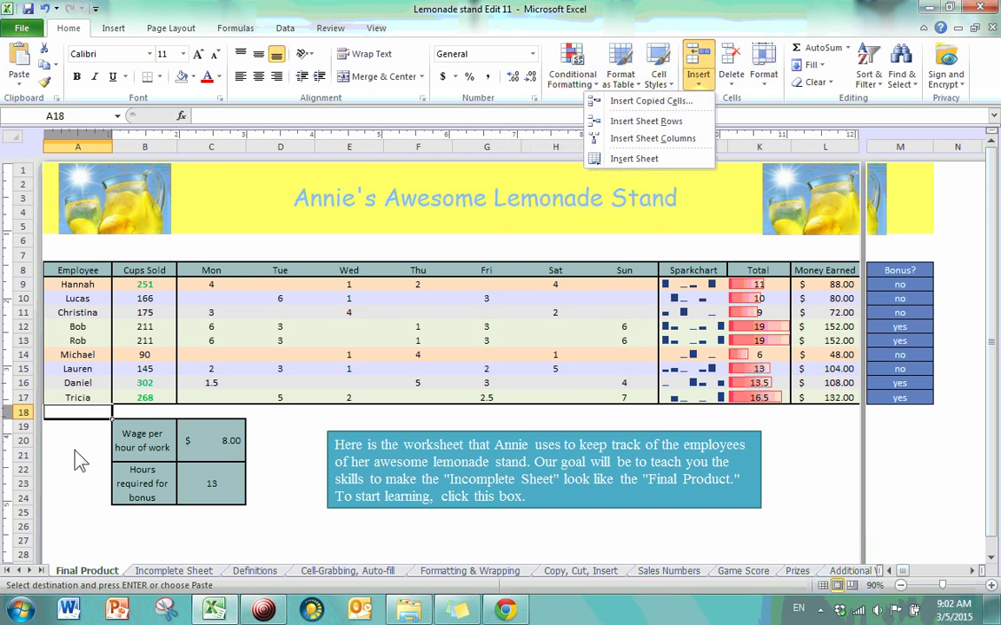
{"action": "right_click", "coordinate": [80, 420]}
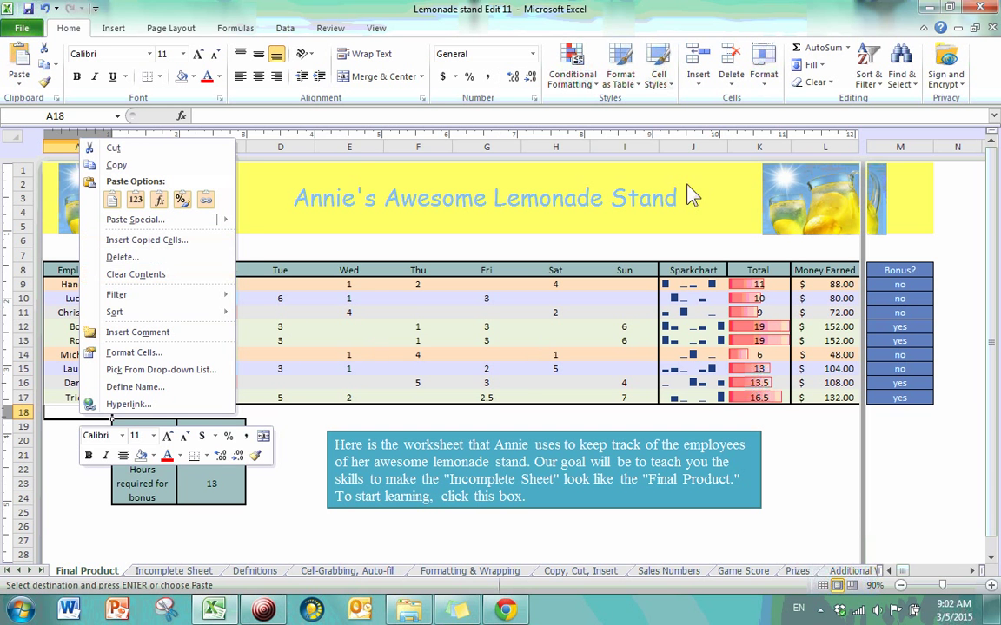
{"action": "left_click", "coordinate": [144, 242]}
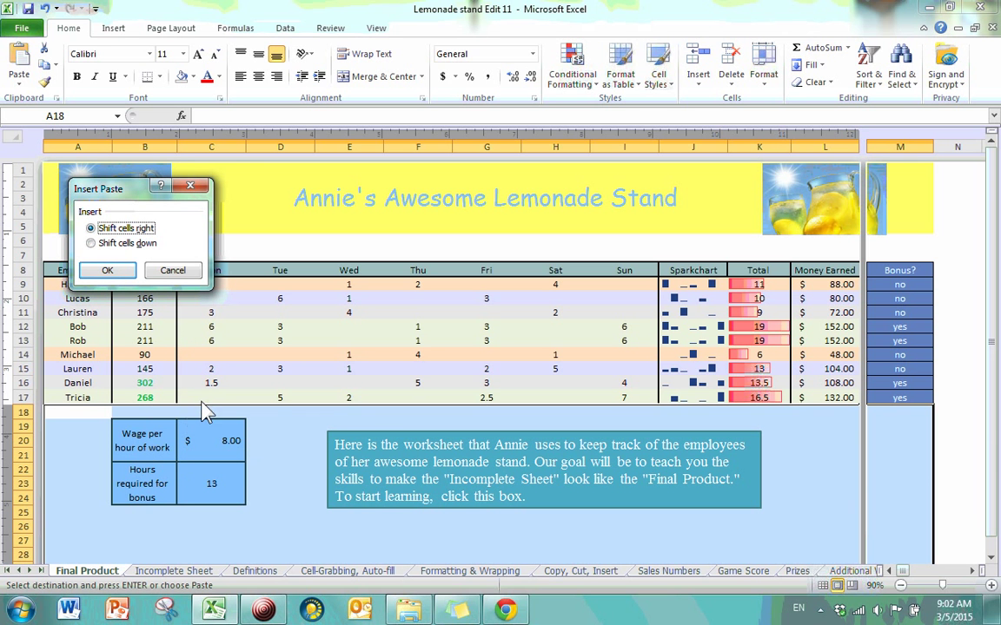
{"action": "left_click", "coordinate": [92, 244]}
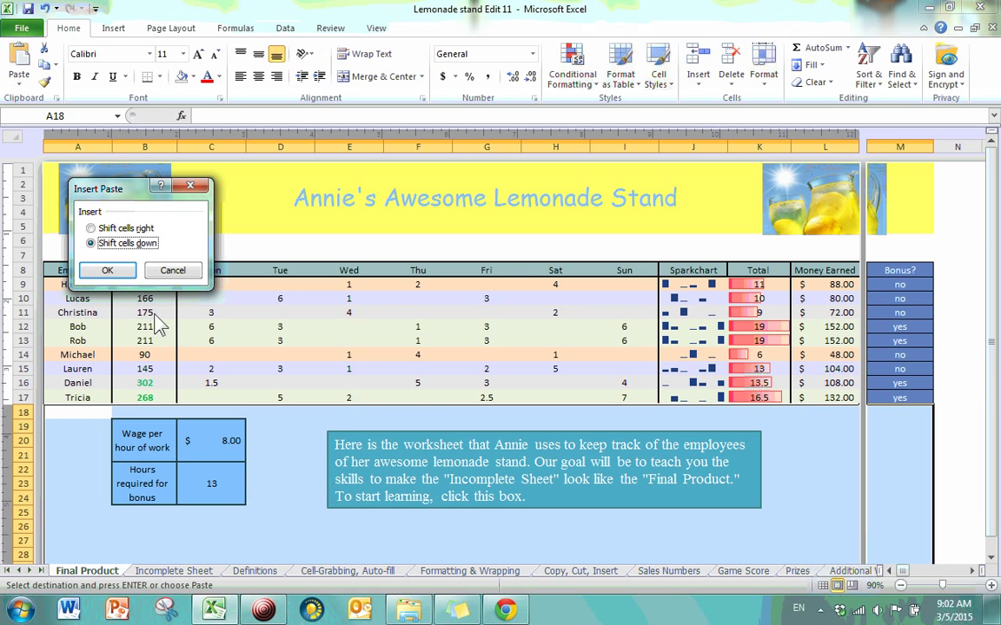
{"action": "left_click", "coordinate": [105, 272]}
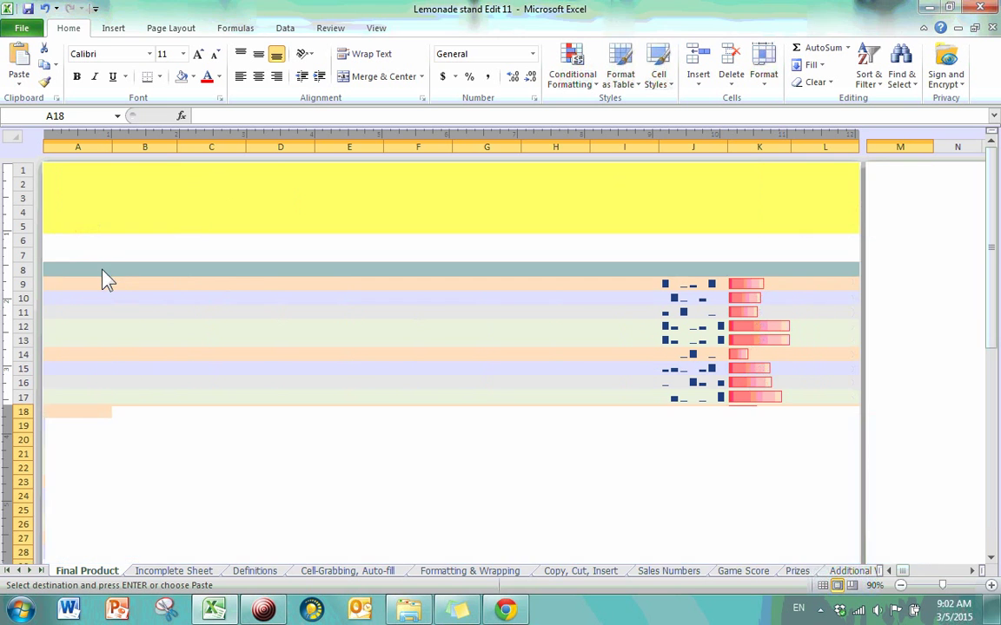
Review the inserted workers through row 44, with the wage box now at rows 47–50.
{"action": "scroll", "coordinate": [261, 339], "scroll_direction": "down", "scroll_amount": 3}
{"action": "scroll", "coordinate": [261, 328], "scroll_direction": "down", "scroll_amount": 8}
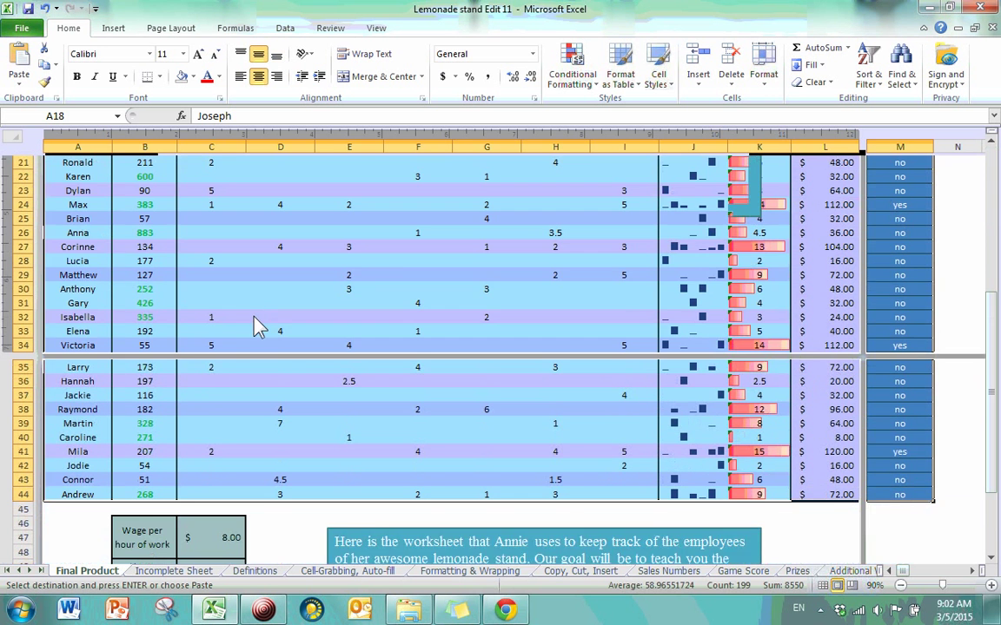
{"action": "scroll", "coordinate": [258, 324], "scroll_direction": "up", "scroll_amount": 7}
{"action": "left_click", "coordinate": [546, 403]}
{"action": "scroll", "coordinate": [454, 409], "scroll_direction": "down", "scroll_amount": 7}
{"action": "scroll", "coordinate": [449, 405], "scroll_direction": "up", "scroll_amount": 8}
{"action": "scroll", "coordinate": [449, 405], "scroll_direction": "up", "scroll_amount": 3}
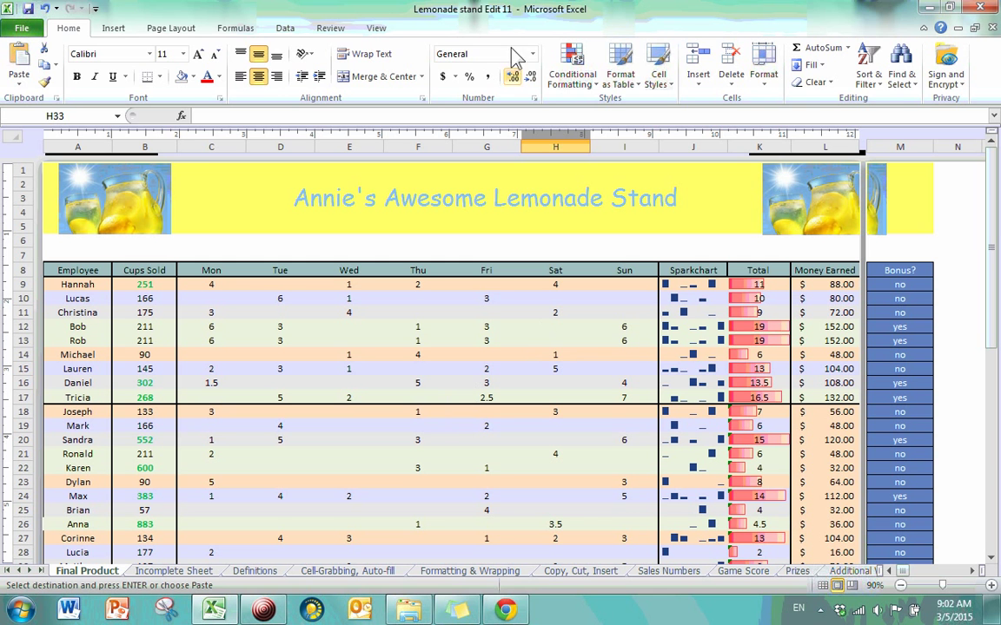
{"action": "left_click", "coordinate": [376, 29]}
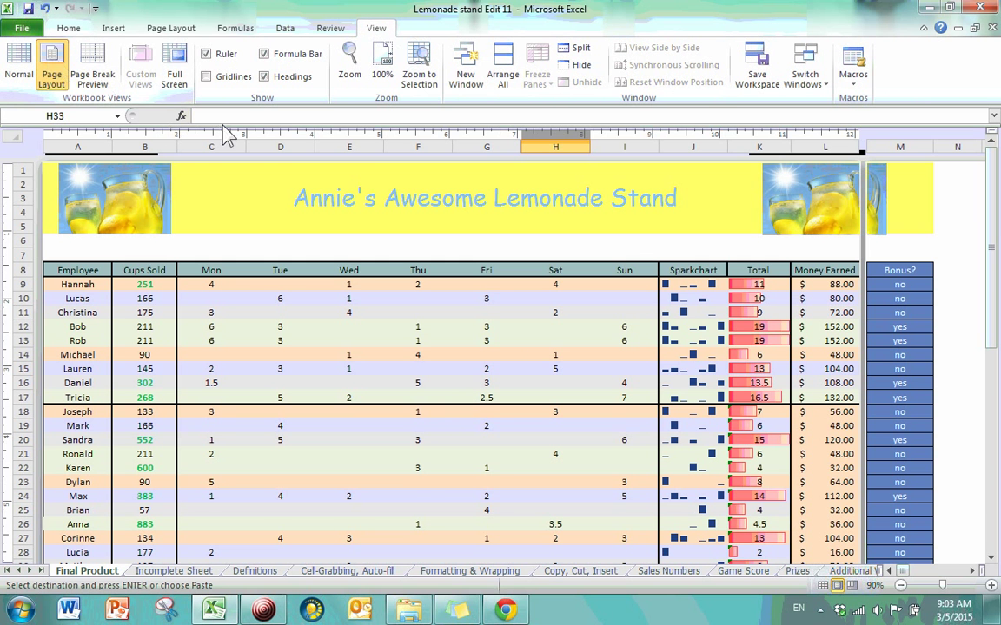
{"action": "scroll", "coordinate": [469, 378], "scroll_direction": "down", "scroll_amount": 10}
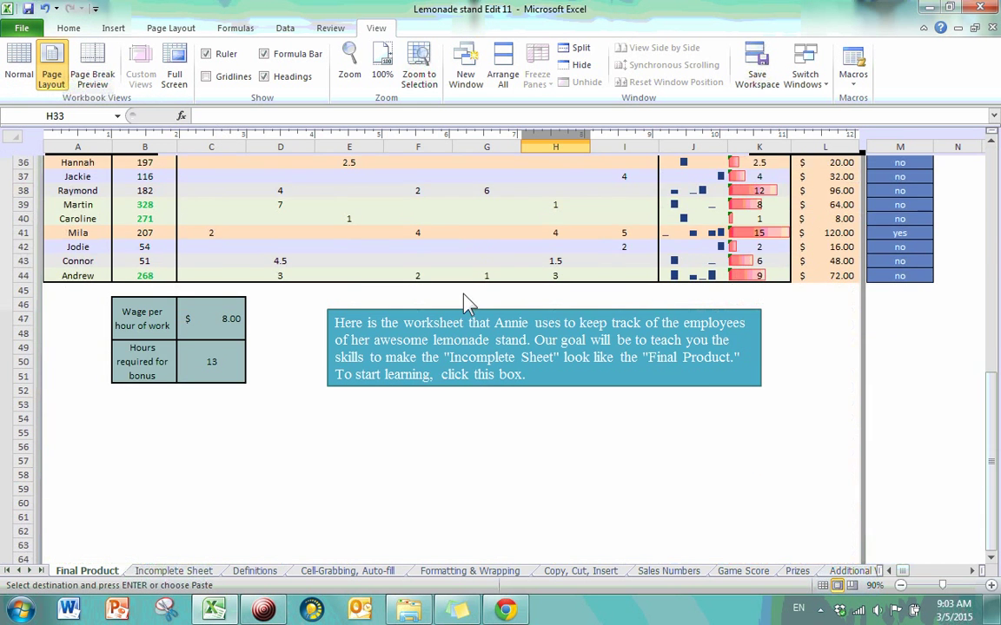
{"action": "scroll", "coordinate": [464, 261], "scroll_direction": "up", "scroll_amount": 10}
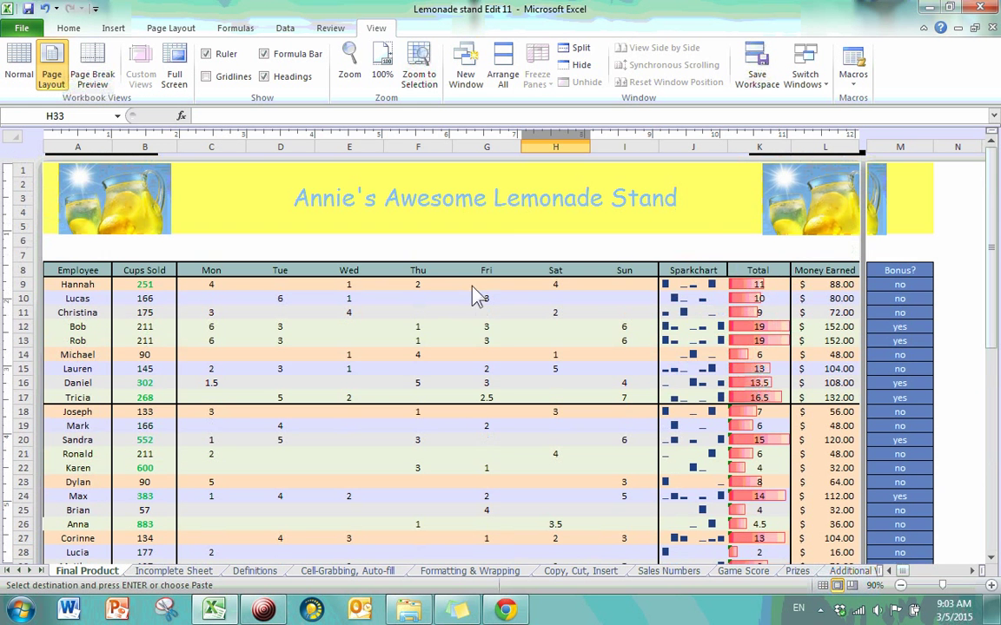
Show the white space between printed pages in Page Layout view and scroll the page boundary.
{"action": "double_click", "coordinate": [866, 228]}
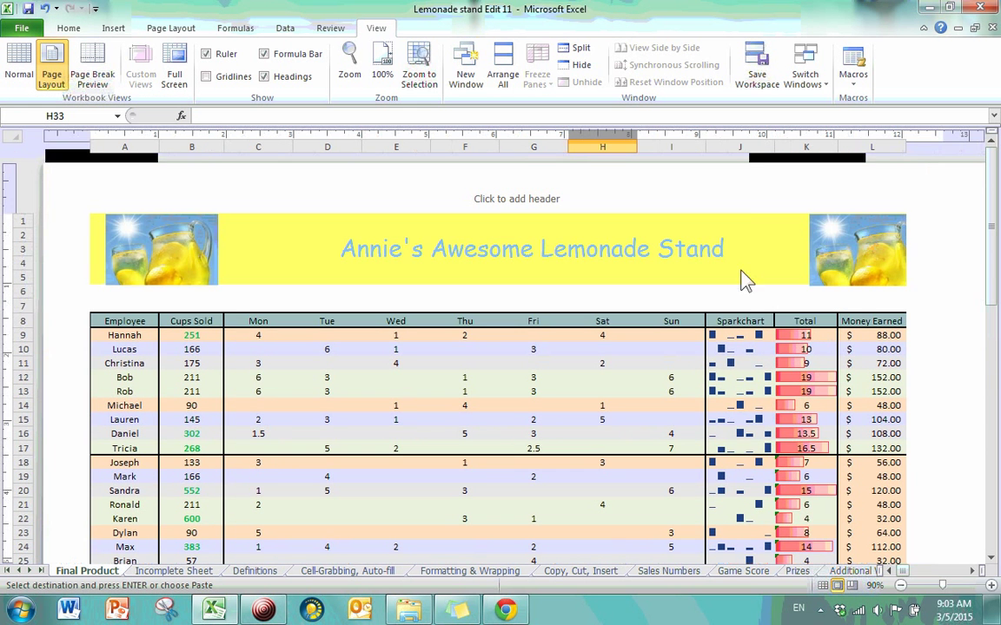
{"action": "scroll", "coordinate": [737, 261], "scroll_direction": "down", "scroll_amount": 12}
{"action": "scroll", "coordinate": [734, 263], "scroll_direction": "up", "scroll_amount": 10}
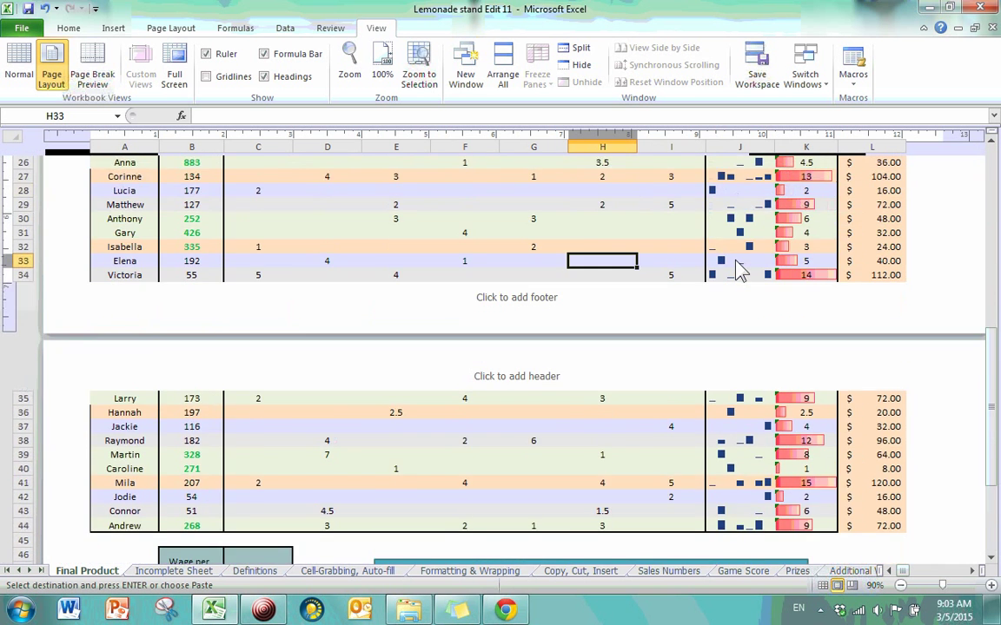
{"action": "scroll", "coordinate": [736, 269], "scroll_direction": "up", "scroll_amount": 2}
{"action": "scroll", "coordinate": [736, 269], "scroll_direction": "down", "scroll_amount": 4}
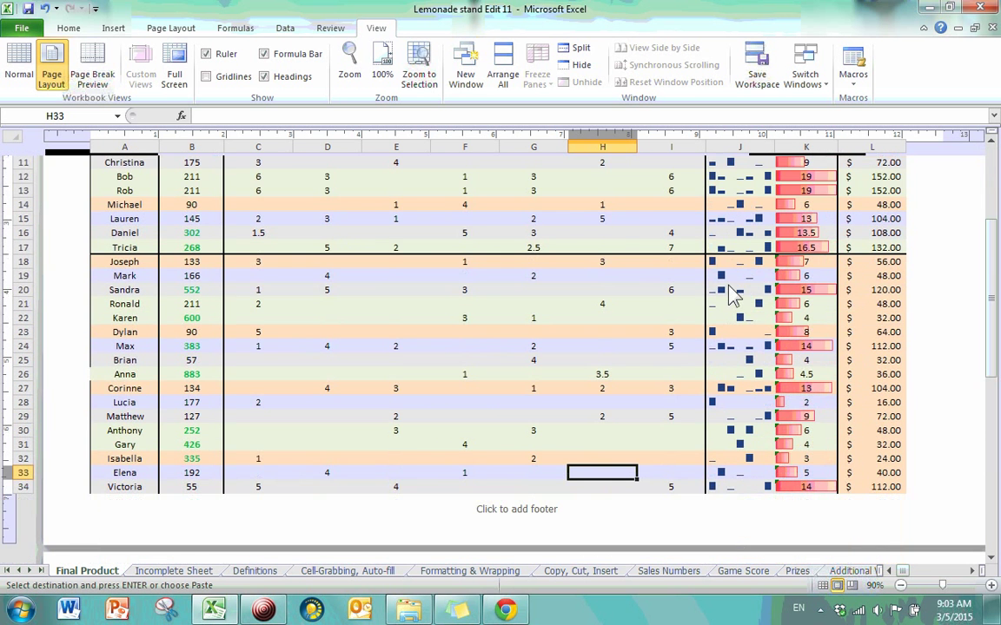
{"action": "scroll", "coordinate": [735, 295], "scroll_direction": "up", "scroll_amount": 4}
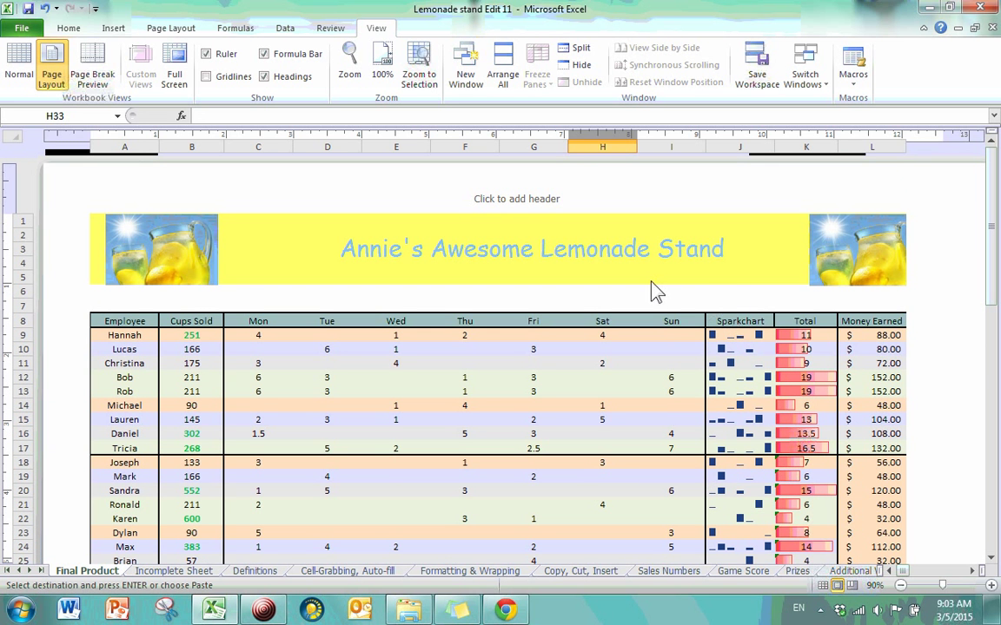
Select the title banner in A1, then Martin's row from A39 along to F39.
{"action": "left_click", "coordinate": [630, 271]}
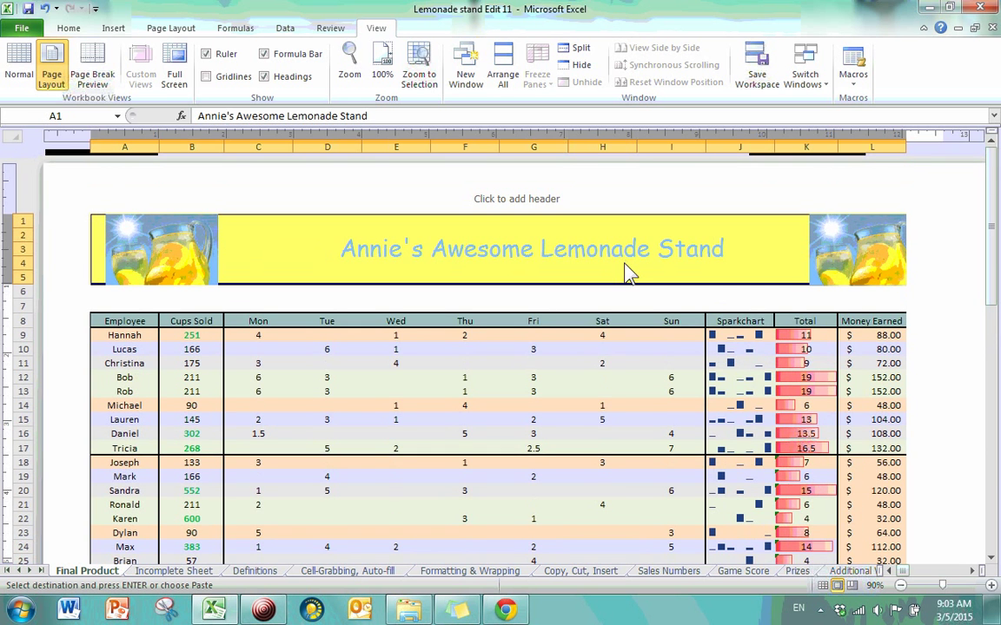
{"action": "scroll", "coordinate": [623, 346], "scroll_direction": "down", "scroll_amount": 9}
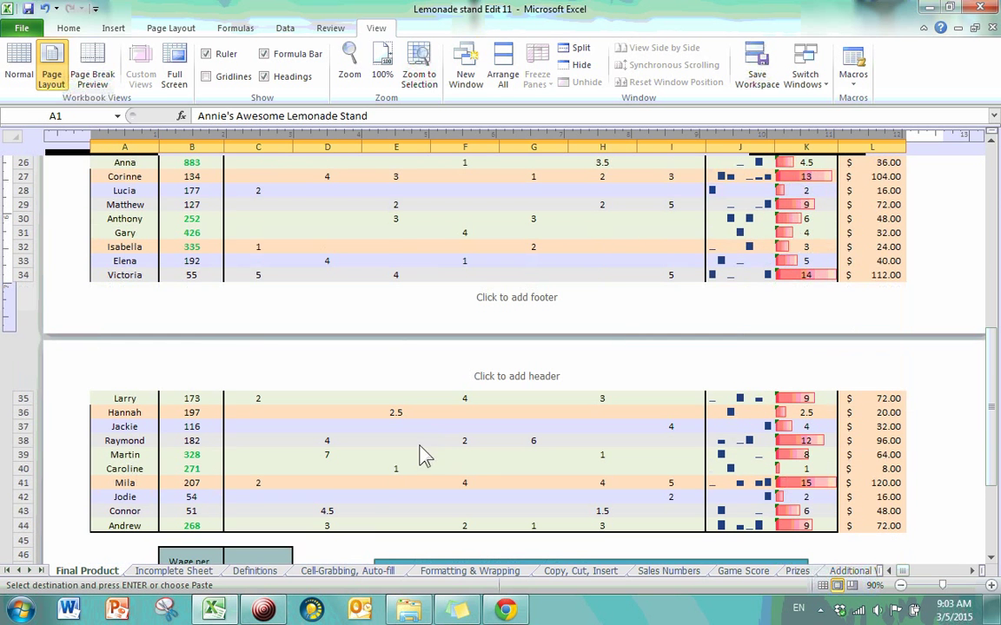
{"action": "left_click", "coordinate": [126, 458]}
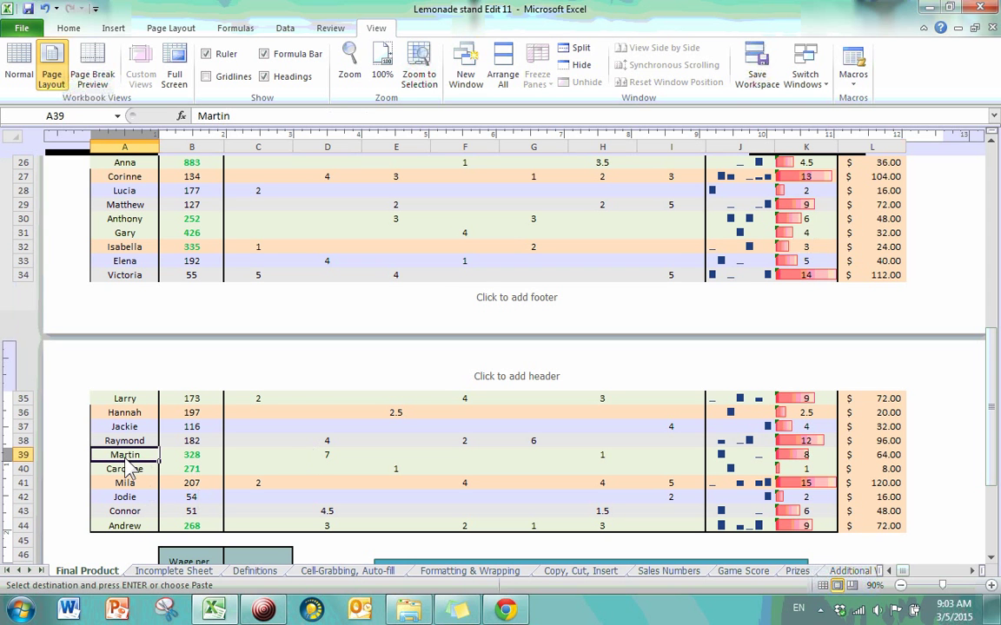
{"action": "left_click", "coordinate": [287, 456]}
{"action": "left_click", "coordinate": [319, 457]}
{"action": "left_click", "coordinate": [463, 457]}
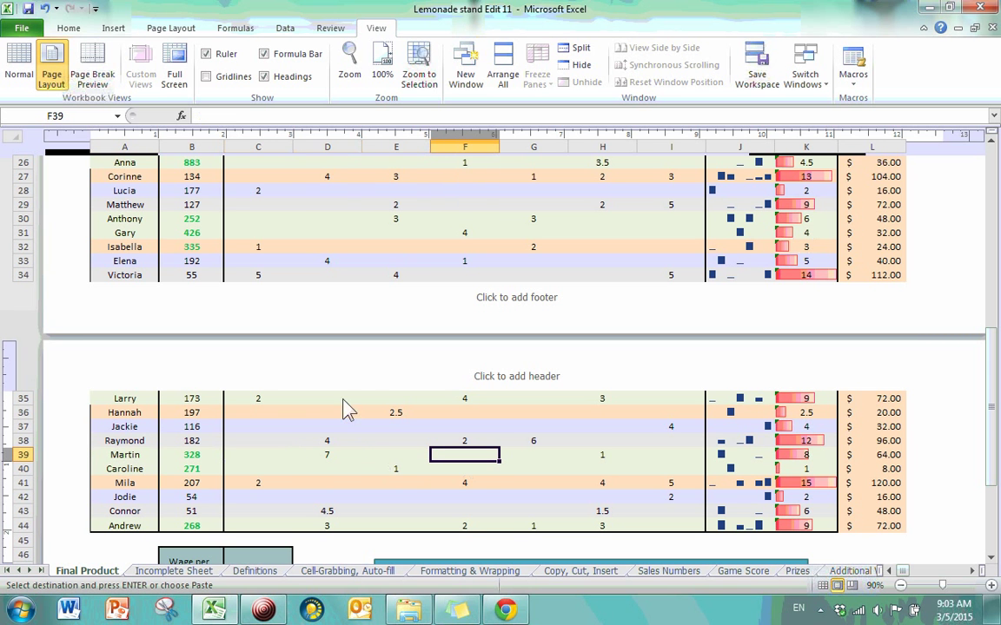
{"action": "scroll", "coordinate": [330, 414], "scroll_direction": "up", "scroll_amount": 8}
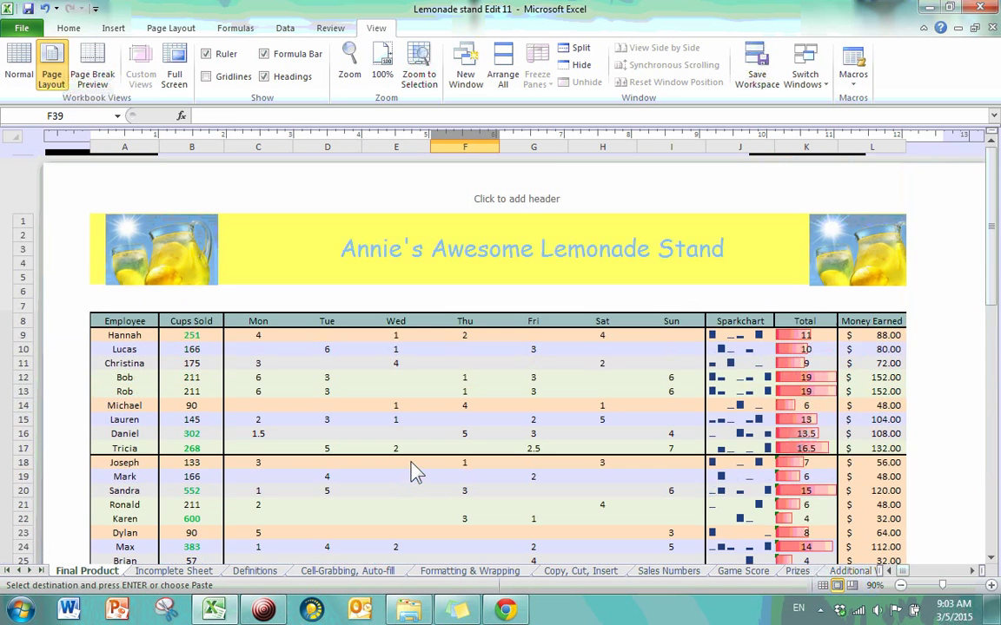
{"action": "scroll", "coordinate": [503, 323], "scroll_direction": "down", "scroll_amount": 10}
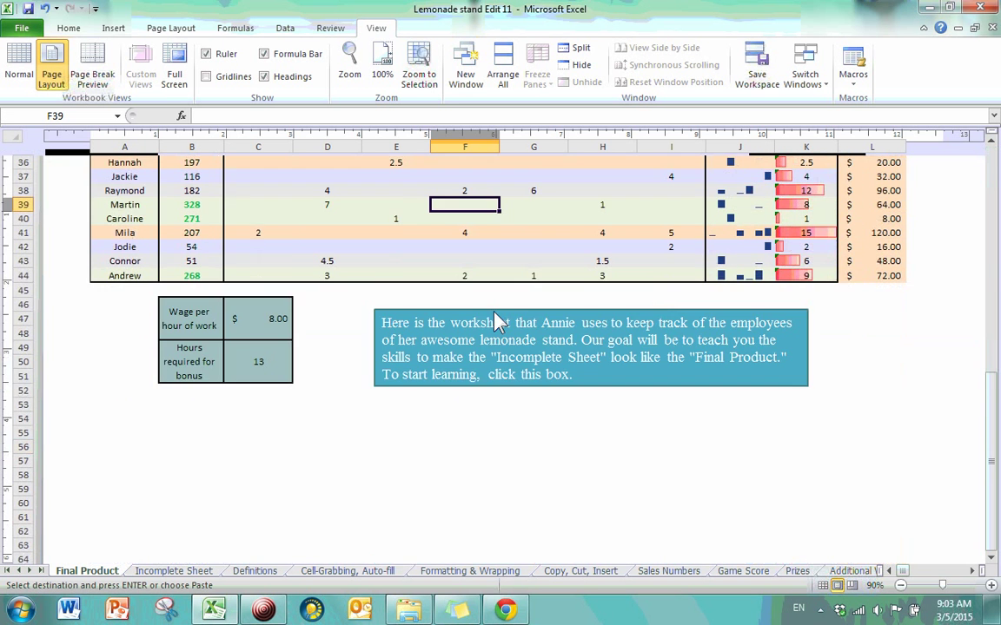
{"action": "scroll", "coordinate": [492, 316], "scroll_direction": "up", "scroll_amount": 3}
{"action": "scroll", "coordinate": [317, 427], "scroll_direction": "up", "scroll_amount": 6}
{"action": "scroll", "coordinate": [310, 426], "scroll_direction": "down", "scroll_amount": 6}
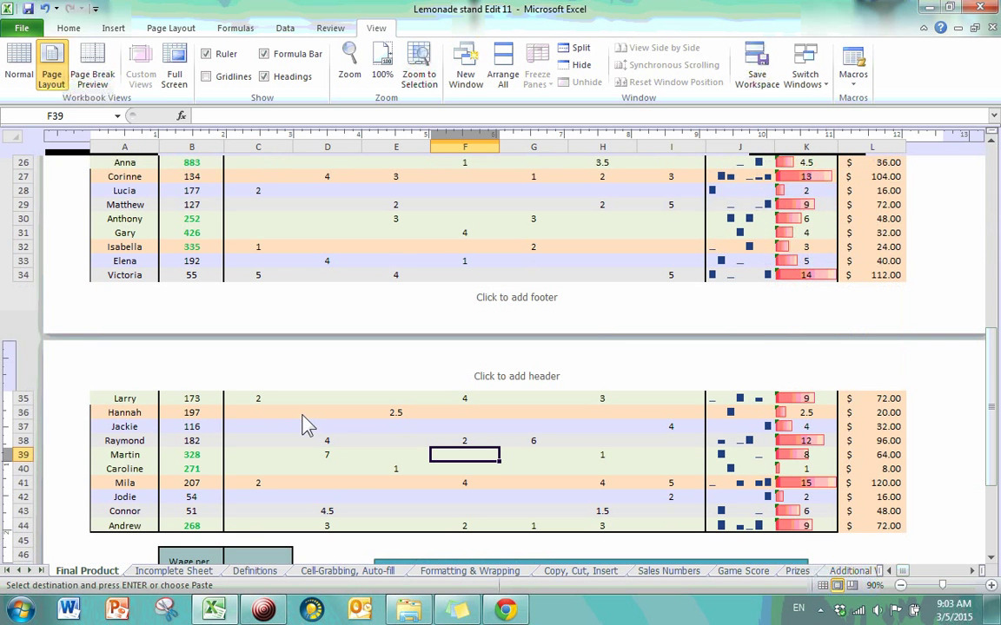
Step through Martin's row 39 cells from C39 across to F39.
{"action": "left_click", "coordinate": [349, 470]}
{"action": "left_click", "coordinate": [260, 457]}
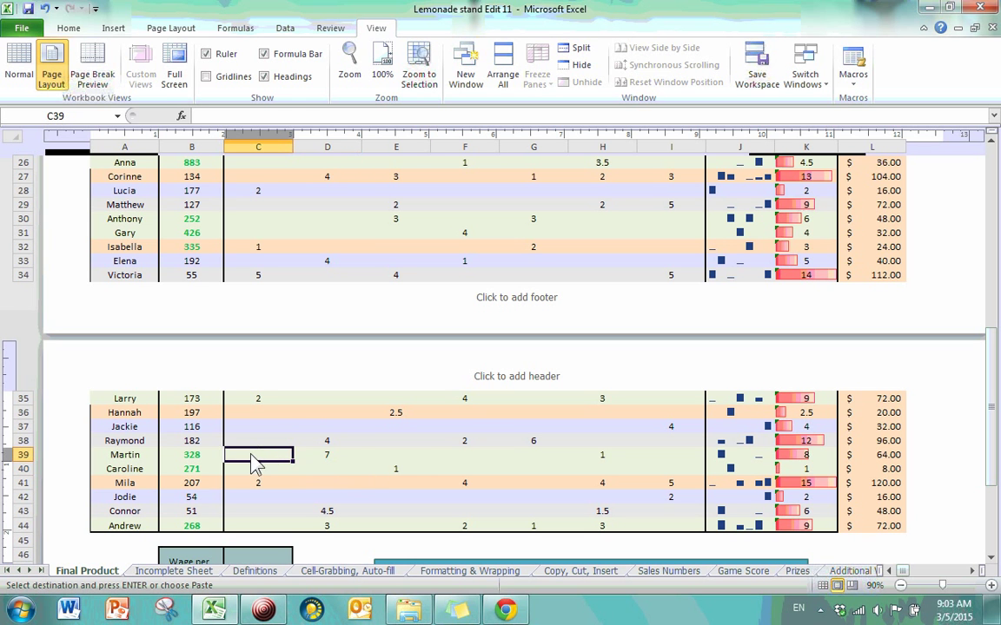
{"action": "left_click", "coordinate": [323, 458]}
{"action": "left_click", "coordinate": [408, 459]}
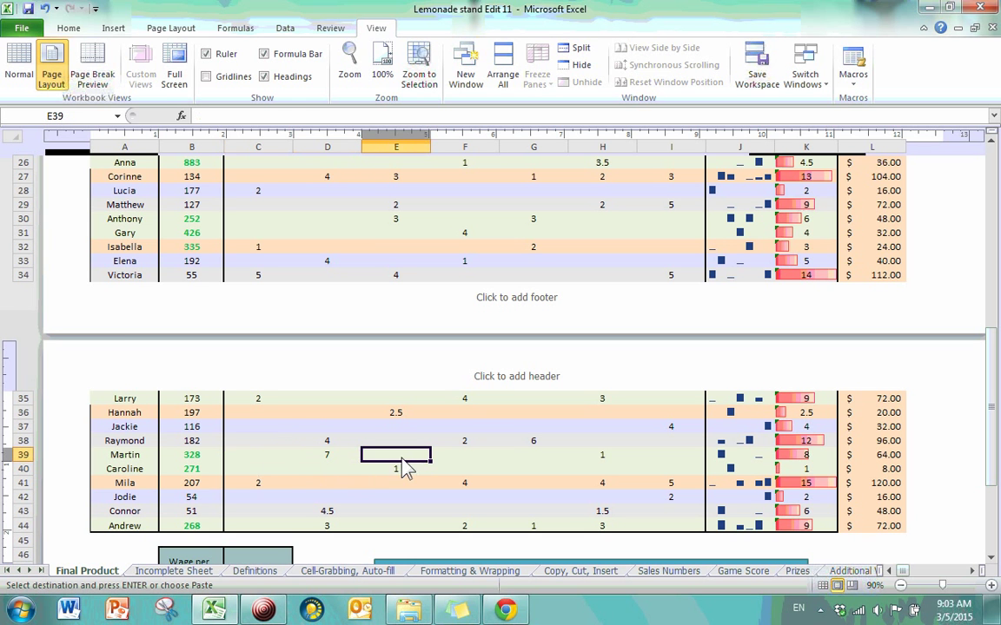
{"action": "left_click", "coordinate": [261, 457]}
{"action": "left_click", "coordinate": [323, 457]}
{"action": "left_click", "coordinate": [395, 457]}
{"action": "left_click", "coordinate": [450, 458]}
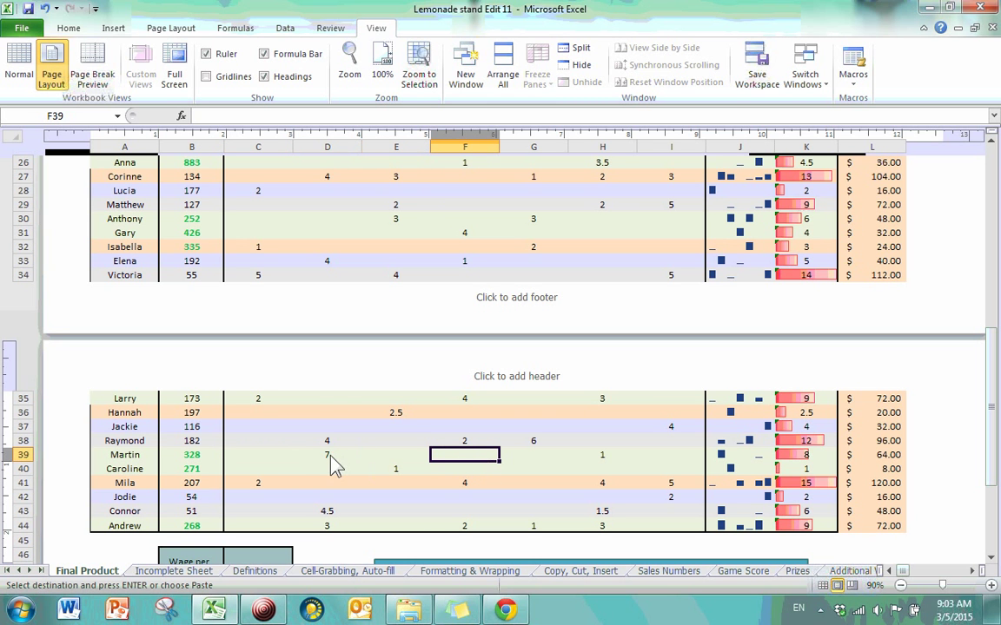
Check Raymond's cells F38 and E38, then the header cells A8, E8, G8 and I8.
{"action": "left_click", "coordinate": [474, 443]}
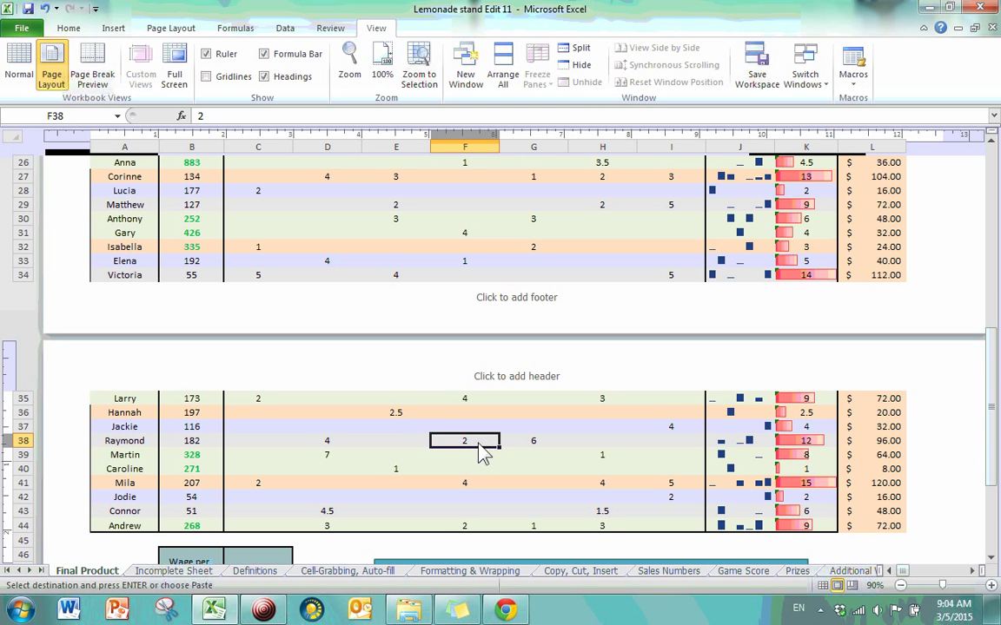
{"action": "left_click", "coordinate": [409, 441]}
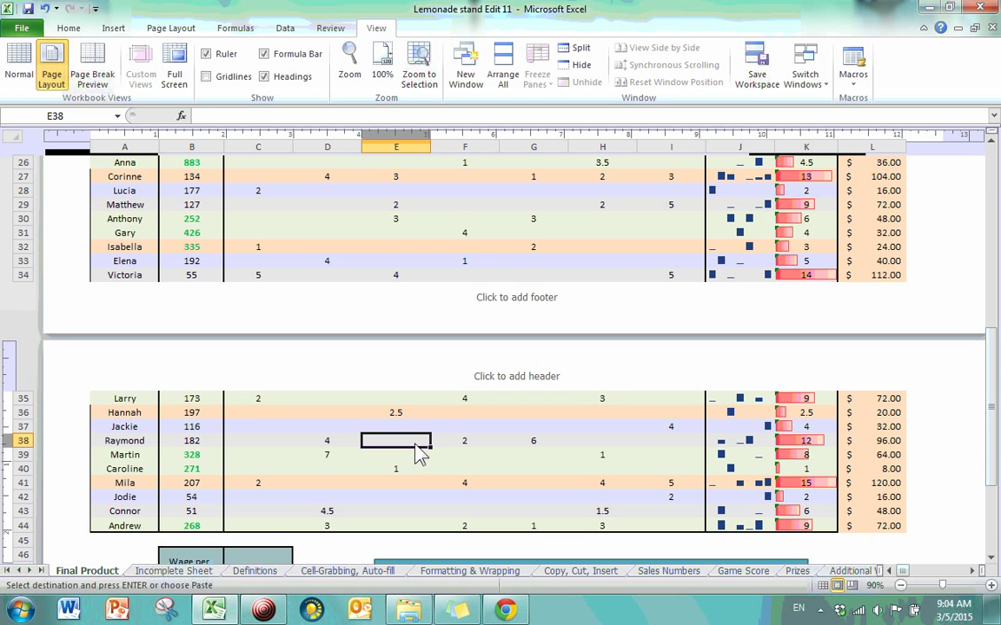
{"action": "scroll", "coordinate": [391, 408], "scroll_direction": "up", "scroll_amount": 7}
{"action": "left_click", "coordinate": [109, 192]}
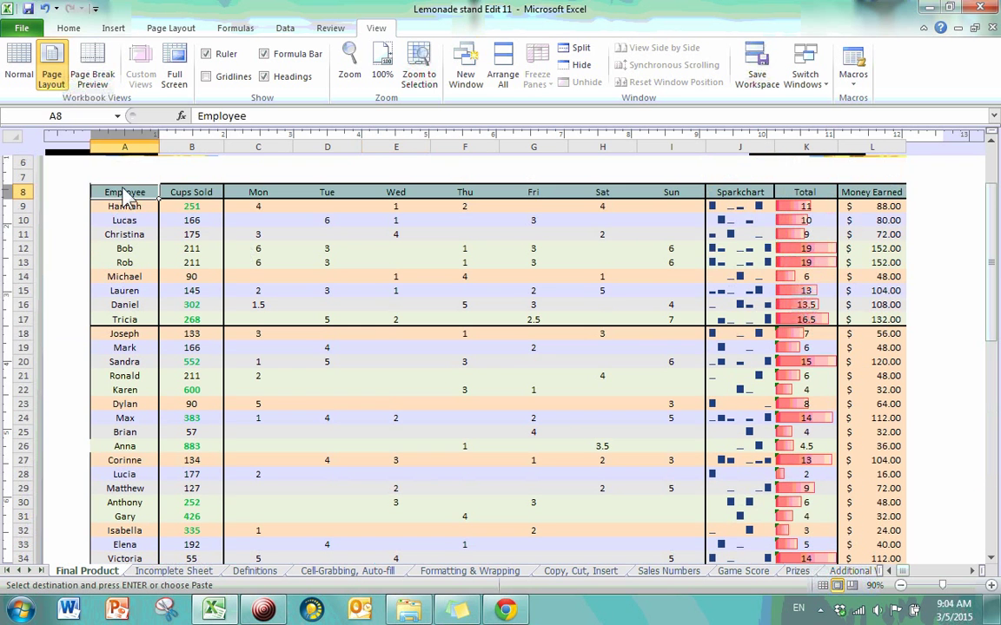
{"action": "left_click", "coordinate": [387, 192]}
{"action": "left_click", "coordinate": [559, 196]}
{"action": "left_click", "coordinate": [648, 195]}
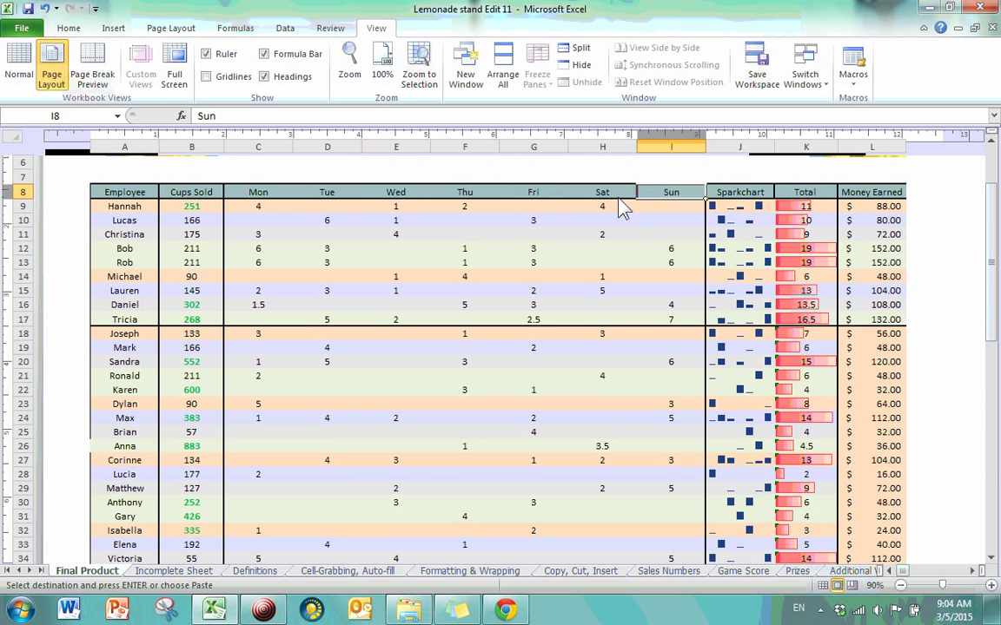
{"action": "scroll", "coordinate": [452, 286], "scroll_direction": "down", "scroll_amount": 8}
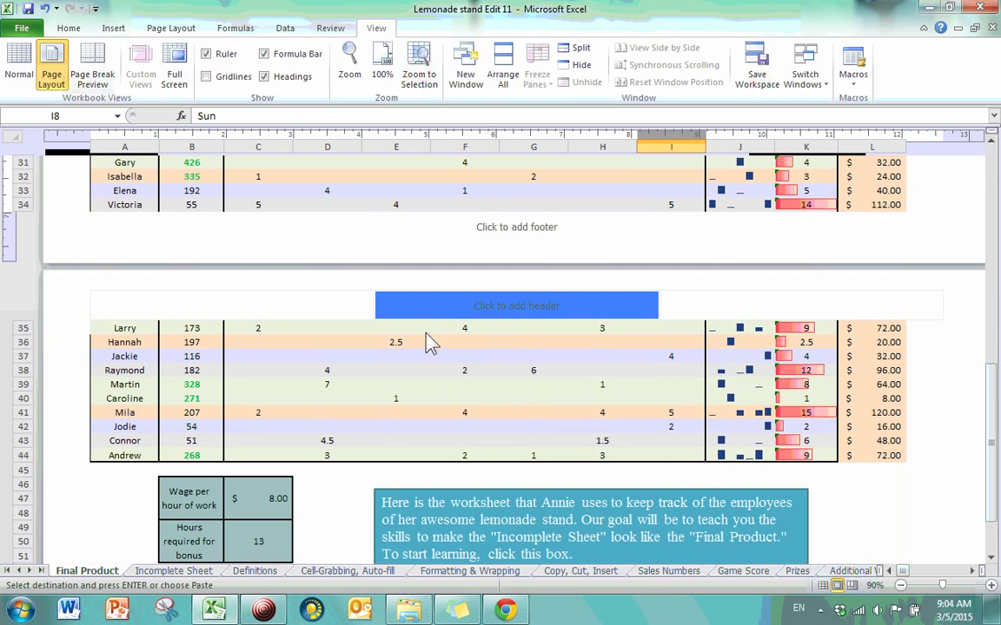
{"action": "scroll", "coordinate": [403, 395], "scroll_direction": "up", "scroll_amount": 11}
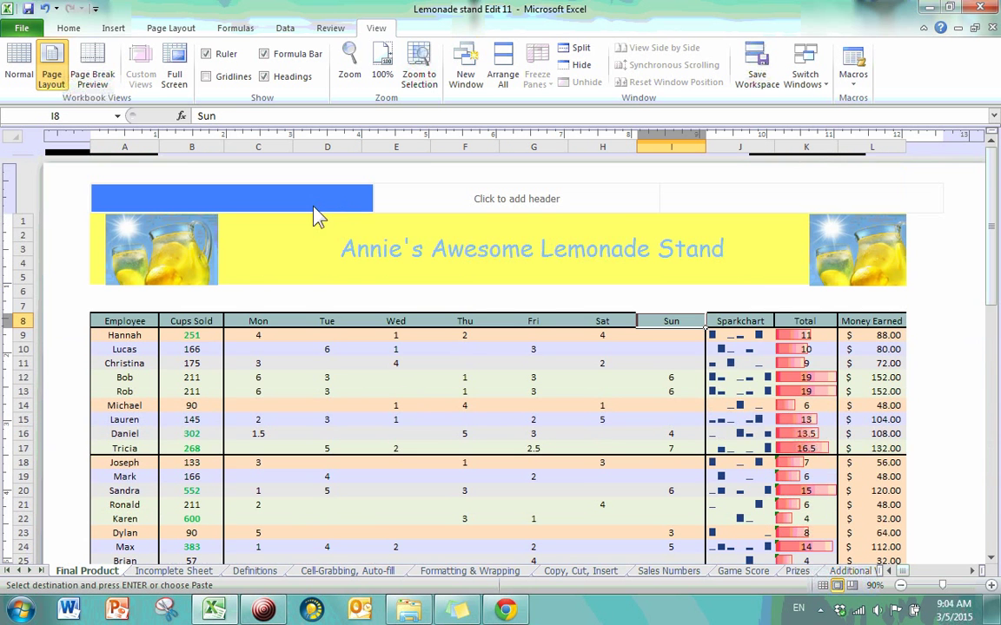
Open Page Setup from the Page Layout tab and close it without changes.
{"action": "left_click", "coordinate": [185, 28]}
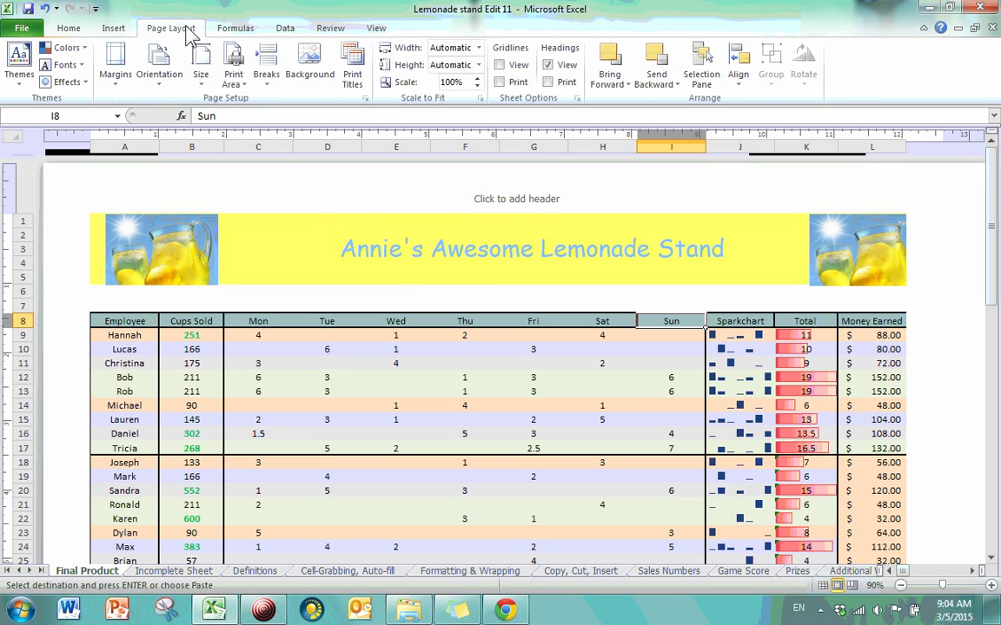
{"action": "left_click", "coordinate": [355, 82]}
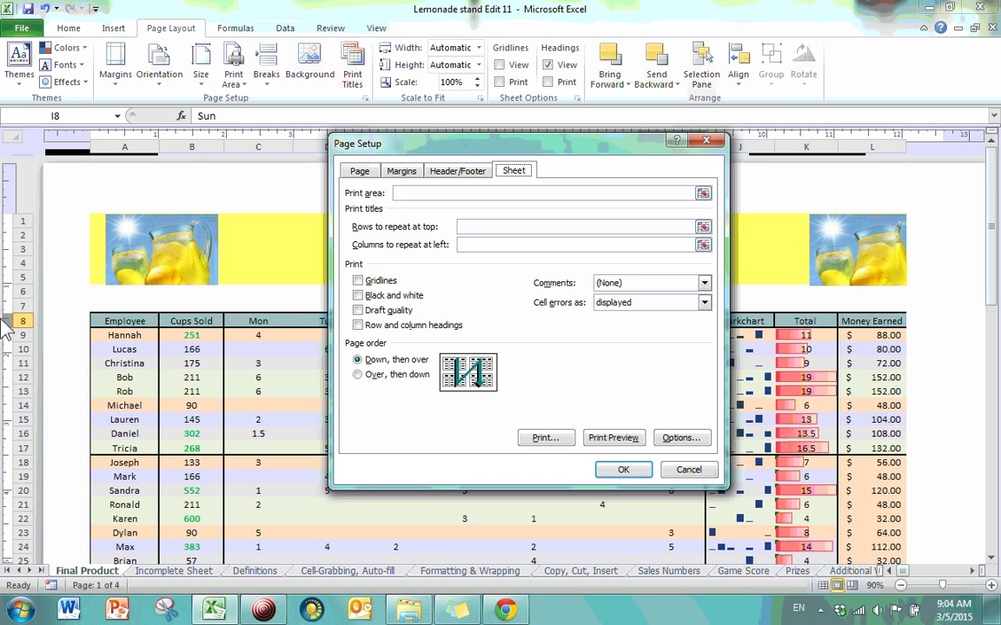
{"action": "left_click", "coordinate": [705, 140]}
Select the header row from Employee to Money Earned, then click cell H12.
{"action": "left_click", "coordinate": [126, 321]}
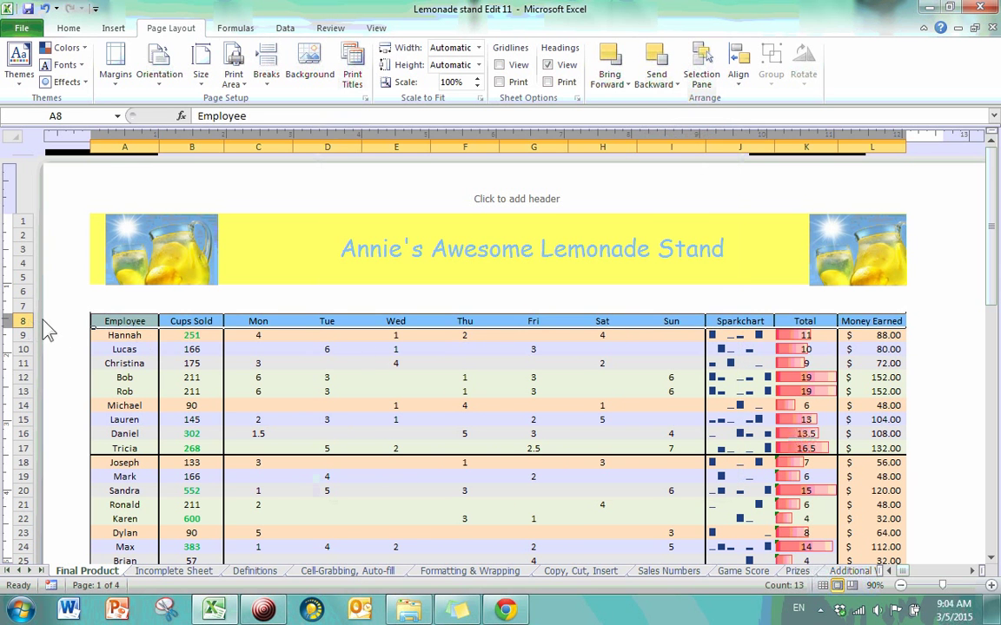
{"action": "key", "text": "Down"}
{"action": "key", "text": "Down"}
{"action": "key", "text": "Down"}
{"action": "key", "text": "Down"}
{"action": "left_click_drag", "start_coordinate": [122, 322], "coordinate": [908, 335]}
{"action": "scroll", "coordinate": [598, 335], "scroll_direction": "down", "scroll_amount": 5}
{"action": "scroll", "coordinate": [599, 335], "scroll_direction": "up", "scroll_amount": 5}
{"action": "left_click", "coordinate": [589, 380]}
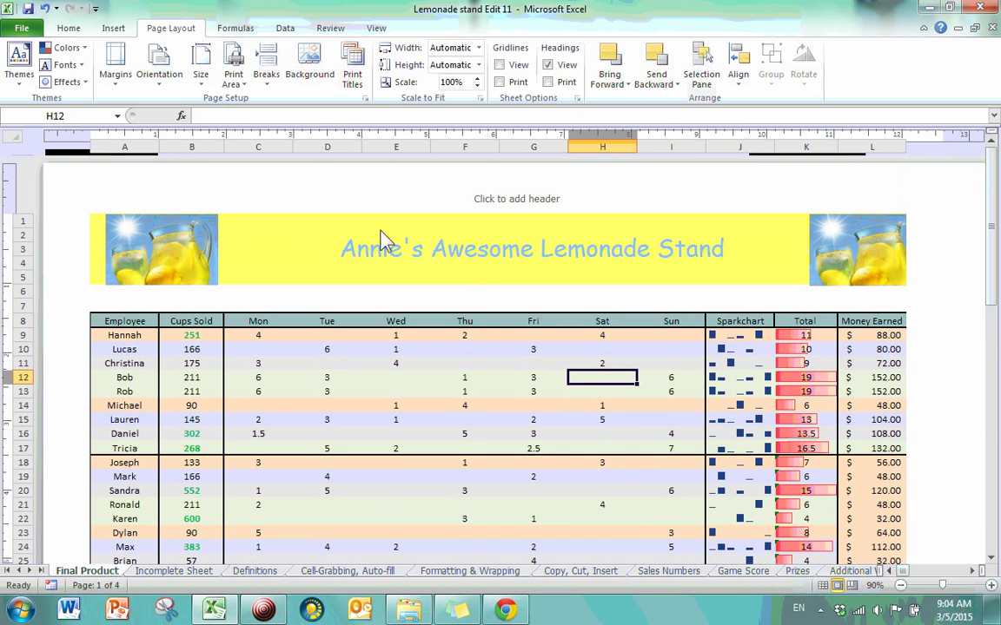
In Print Titles, pick row 8 for Rows to repeat at top, then delete the reference.
{"action": "left_click", "coordinate": [352, 76]}
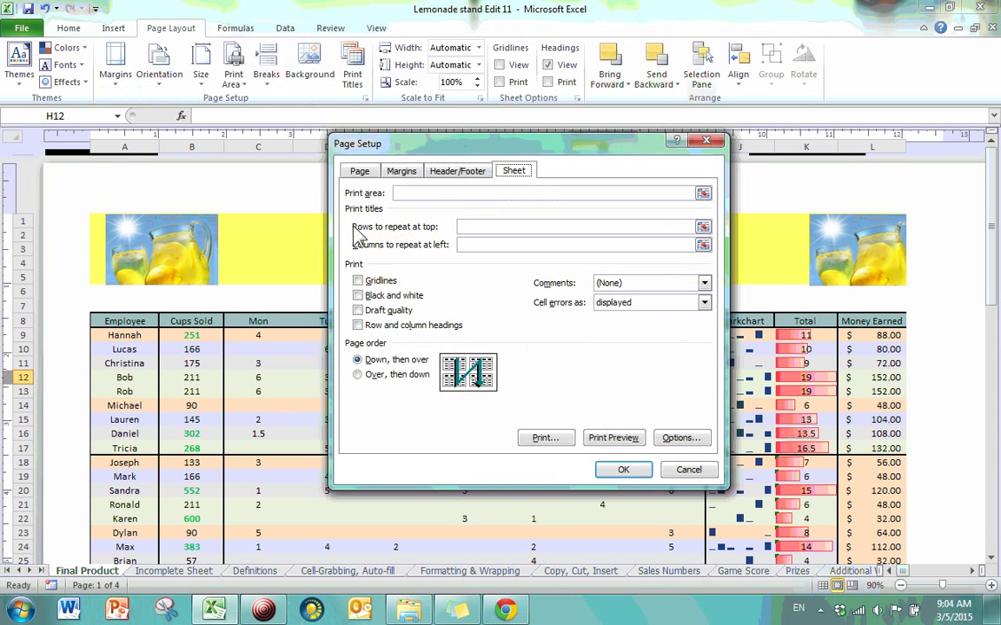
{"action": "left_click", "coordinate": [704, 228]}
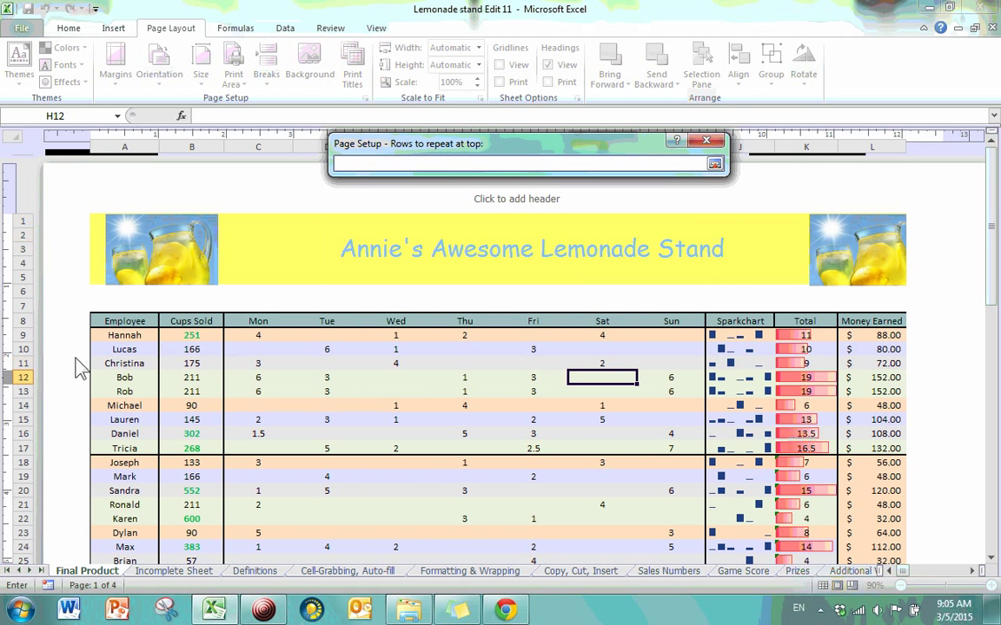
{"action": "left_click", "coordinate": [33, 323]}
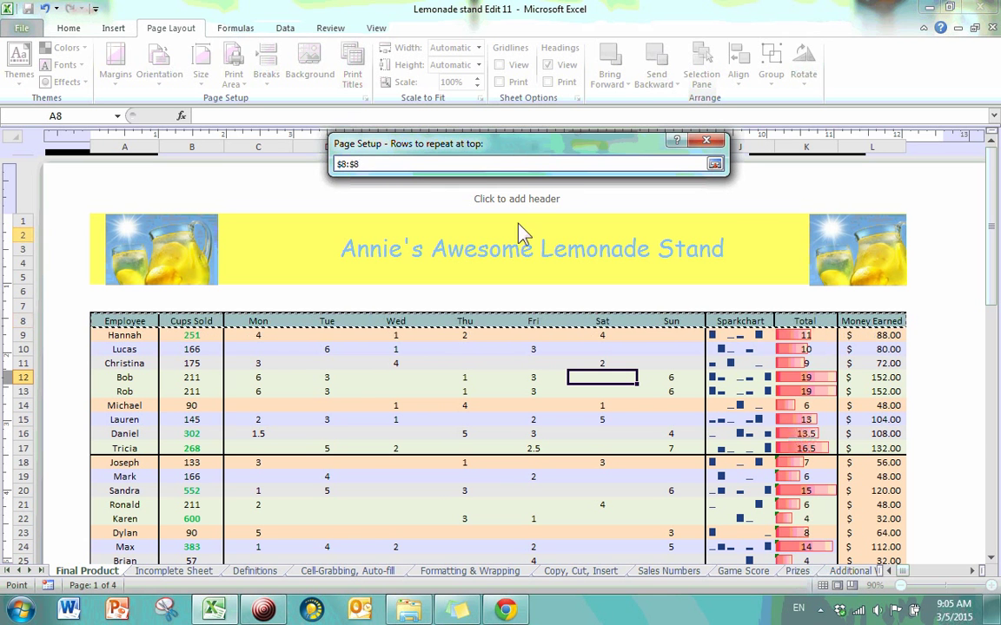
{"action": "left_click_drag", "start_coordinate": [401, 167], "coordinate": [220, 166]}
{"action": "key", "text": "BackSpace"}
{"action": "key", "text": "Return"}
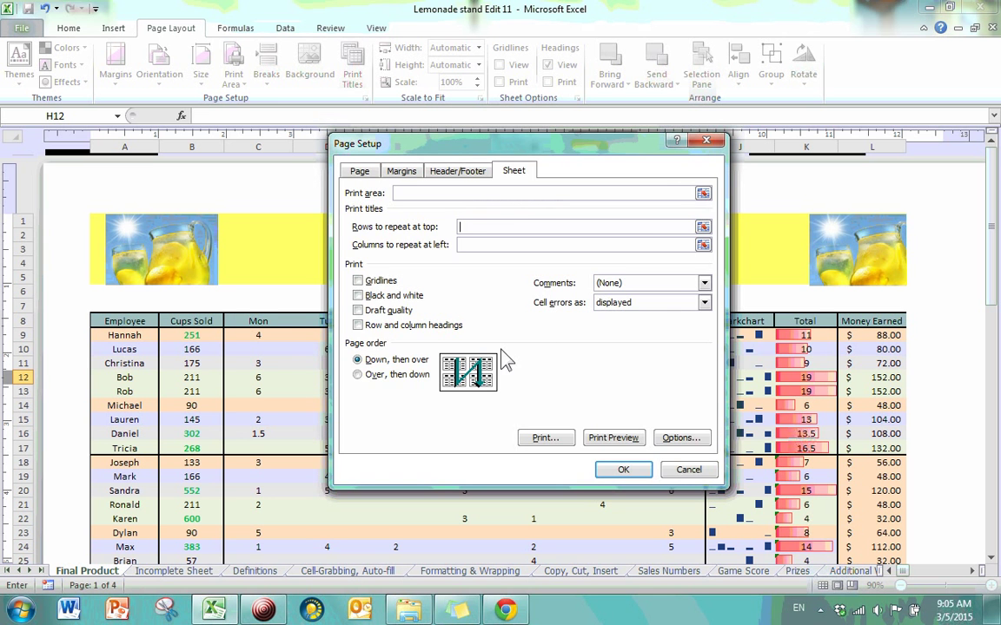
Re-pick row 8 and tidy the reference so Rows to repeat at top reads $8:$8.
{"action": "left_click", "coordinate": [703, 228]}
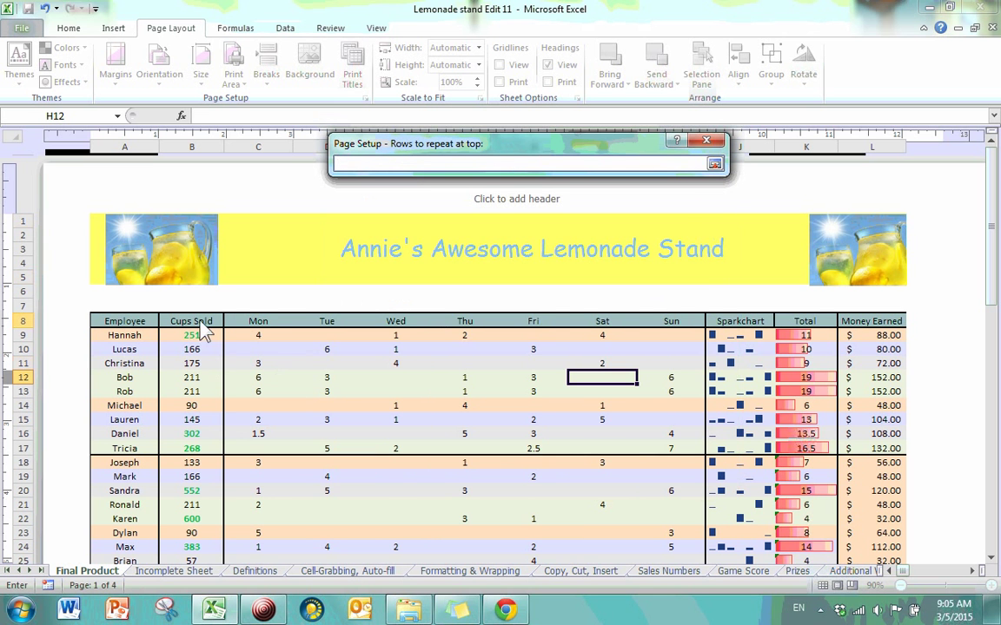
{"action": "left_click", "coordinate": [193, 323]}
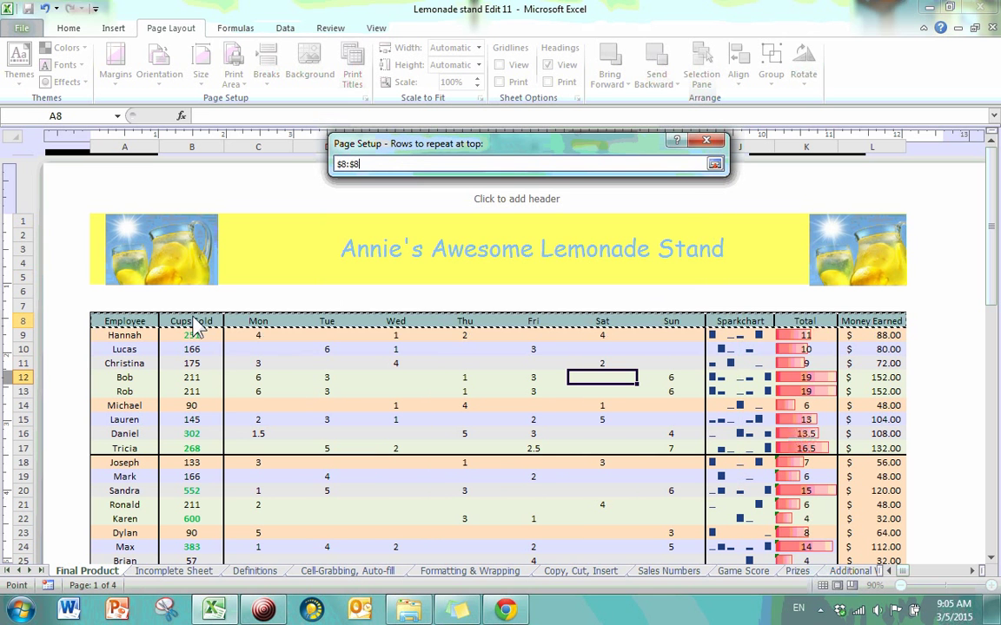
{"action": "left_click", "coordinate": [356, 165]}
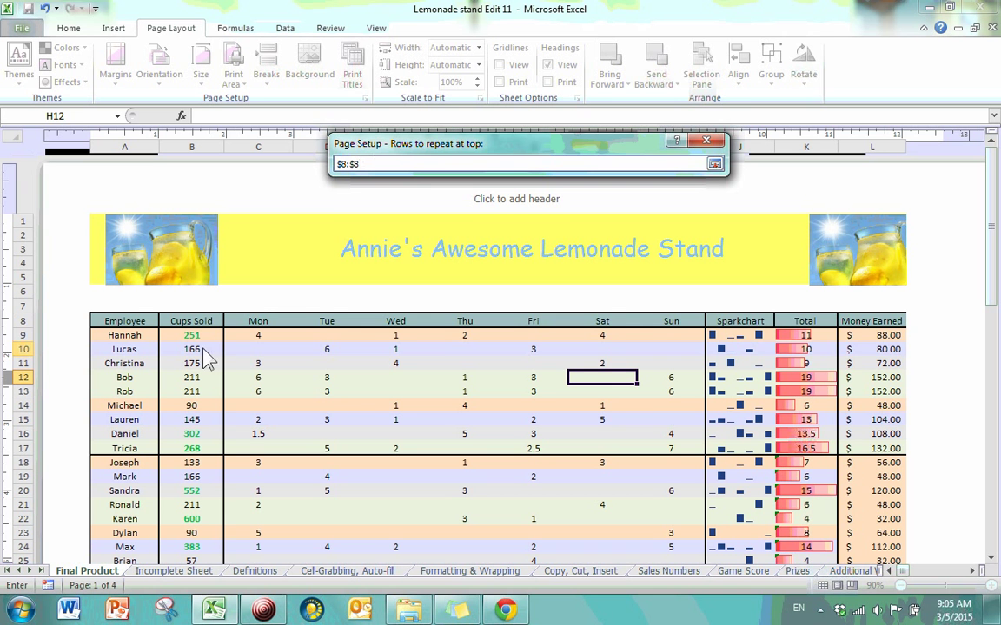
{"action": "left_click", "coordinate": [27, 323]}
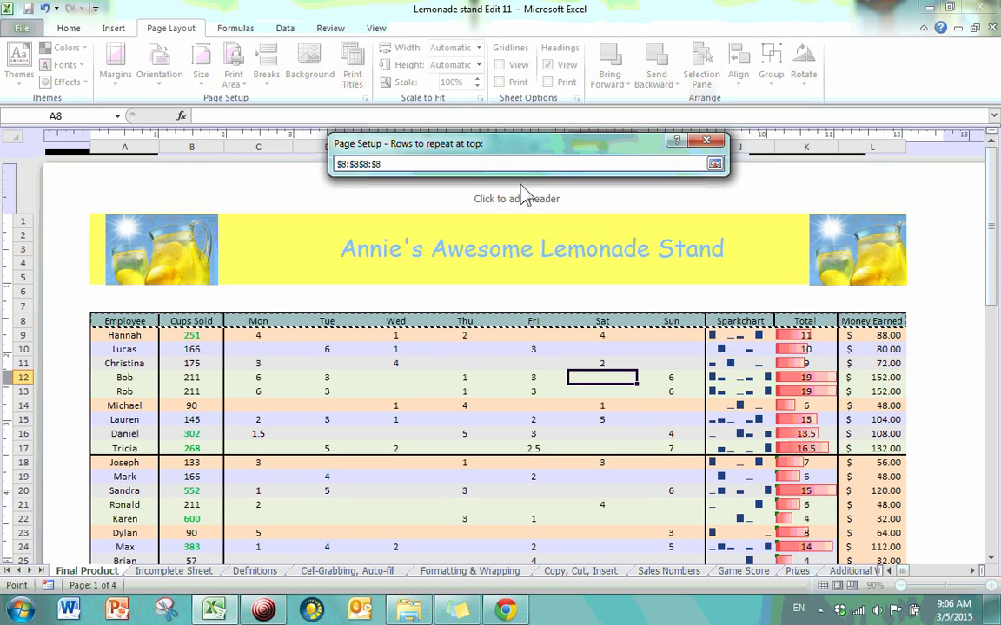
{"action": "left_click_drag", "start_coordinate": [390, 166], "coordinate": [366, 172]}
{"action": "left_click", "coordinate": [364, 168]}
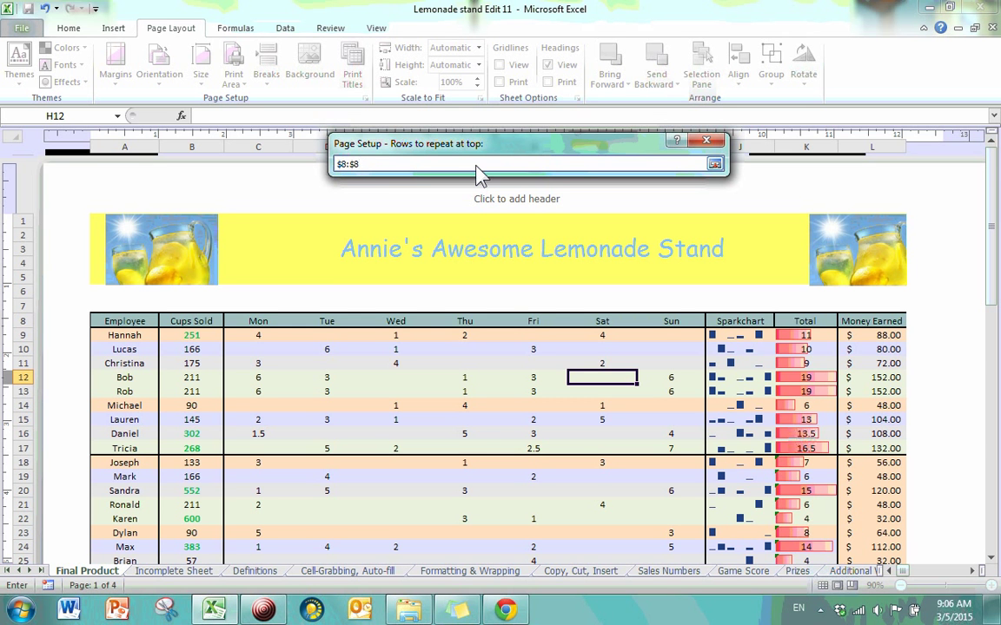
{"action": "key", "text": "Return"}
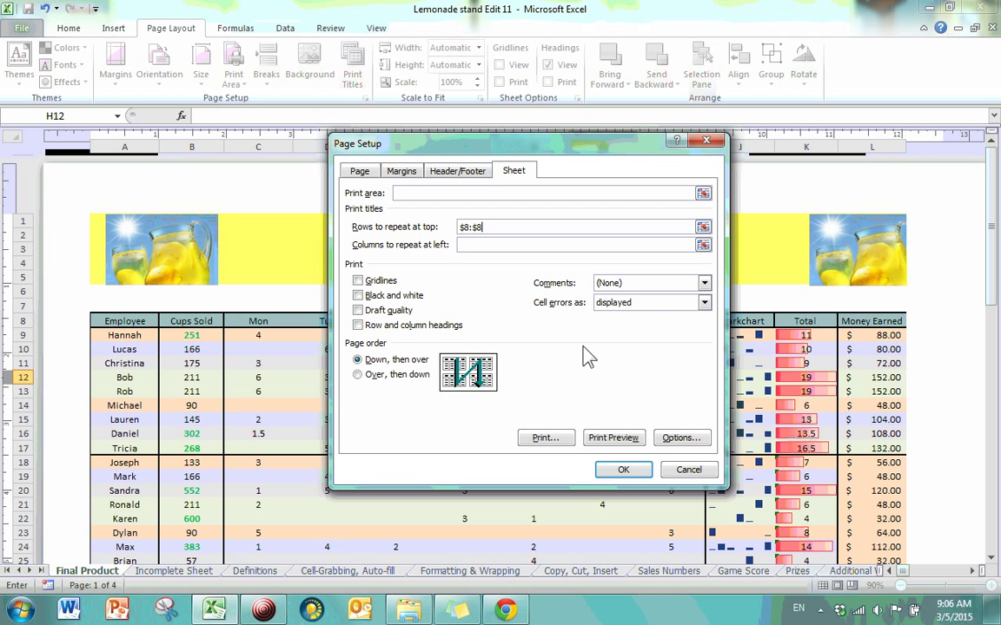
Confirm the $8:$8 print title and check the Employee headings repeat above row 35 on page 2.
{"action": "left_click", "coordinate": [623, 471]}
{"action": "scroll", "coordinate": [426, 291], "scroll_direction": "down", "scroll_amount": 6}
{"action": "scroll", "coordinate": [426, 291], "scroll_direction": "down", "scroll_amount": 3}
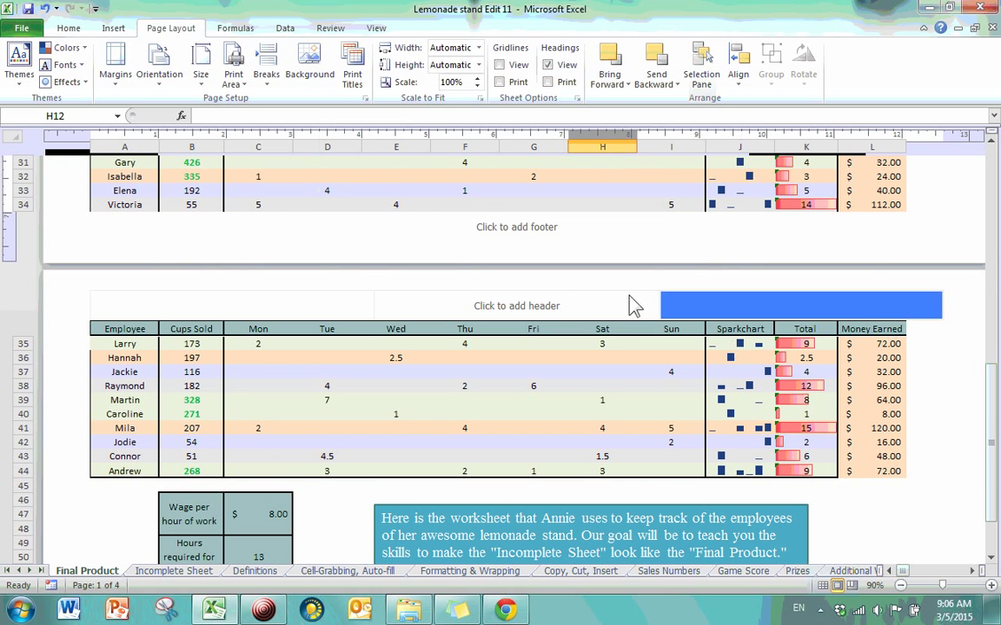
{"action": "scroll", "coordinate": [508, 304], "scroll_direction": "down", "scroll_amount": 3}
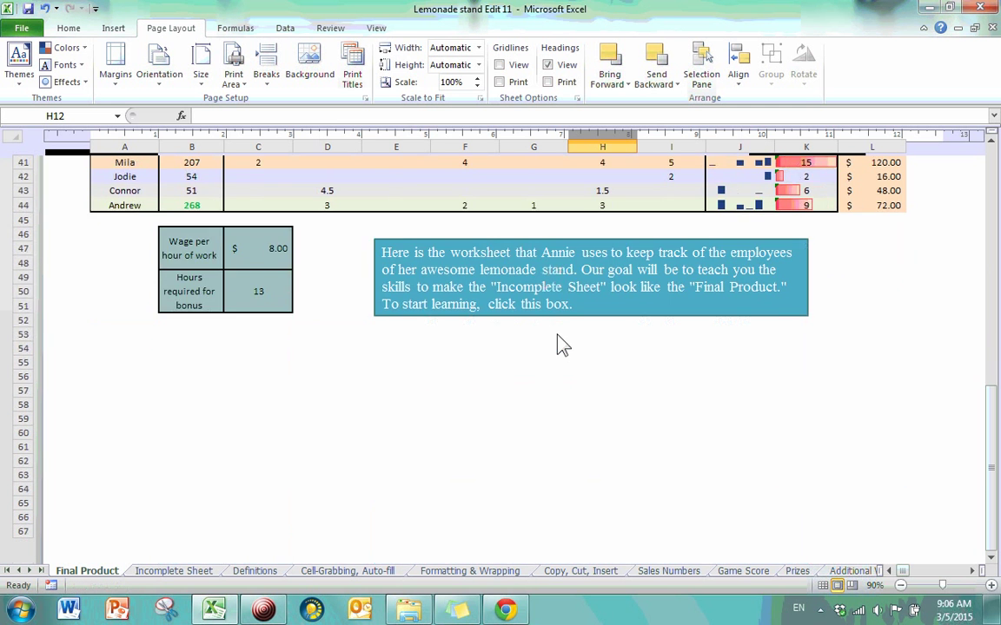
{"action": "scroll", "coordinate": [517, 379], "scroll_direction": "up", "scroll_amount": 5}
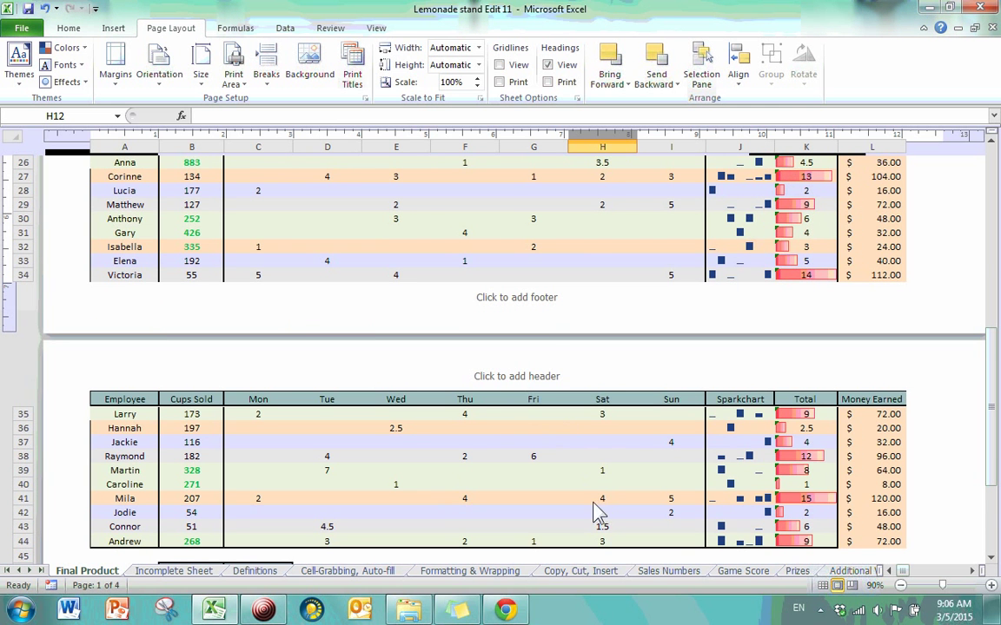
{"action": "scroll", "coordinate": [573, 500], "scroll_direction": "up", "scroll_amount": 9}
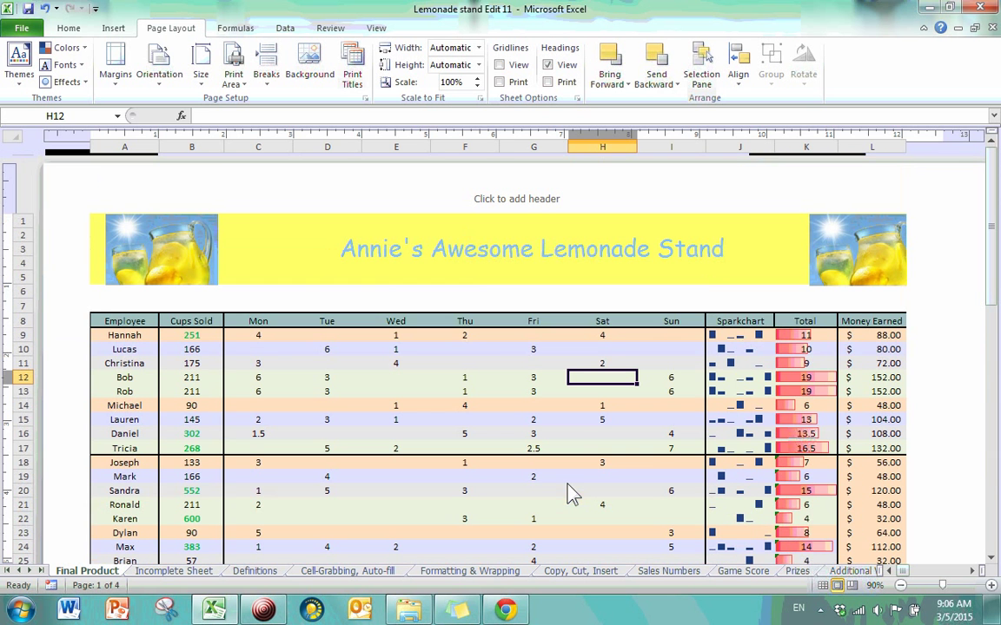
{"action": "scroll", "coordinate": [524, 373], "scroll_direction": "down", "scroll_amount": 4}
{"action": "scroll", "coordinate": [486, 341], "scroll_direction": "up", "scroll_amount": 4}
{"action": "scroll", "coordinate": [487, 343], "scroll_direction": "down", "scroll_amount": 10}
{"action": "scroll", "coordinate": [530, 347], "scroll_direction": "down", "scroll_amount": 5}
{"action": "scroll", "coordinate": [586, 347], "scroll_direction": "up", "scroll_amount": 5}
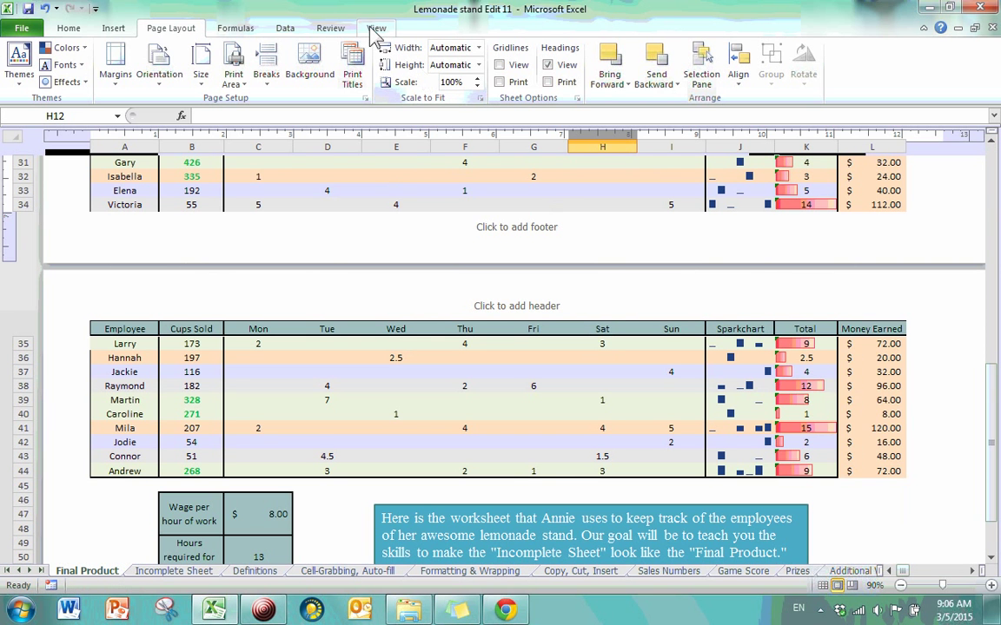
{"action": "scroll", "coordinate": [391, 286], "scroll_direction": "down", "scroll_amount": 3}
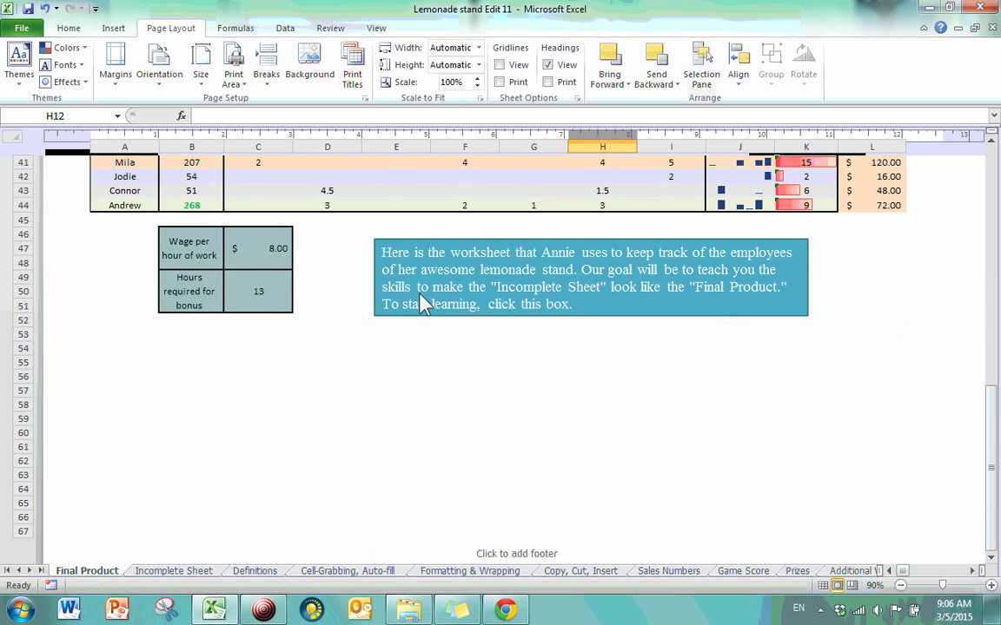
{"action": "scroll", "coordinate": [234, 265], "scroll_direction": "up", "scroll_amount": 6}
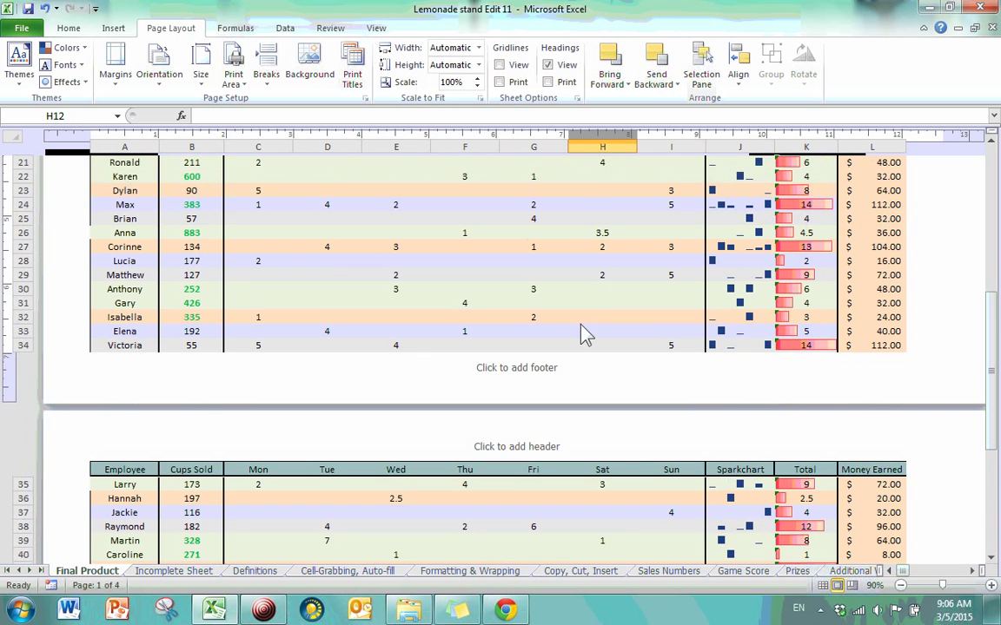
{"action": "scroll", "coordinate": [510, 278], "scroll_direction": "down", "scroll_amount": 6}
{"action": "scroll", "coordinate": [478, 278], "scroll_direction": "down", "scroll_amount": 6}
{"action": "scroll", "coordinate": [471, 276], "scroll_direction": "up", "scroll_amount": 5}
{"action": "scroll", "coordinate": [469, 273], "scroll_direction": "up", "scroll_amount": 13}
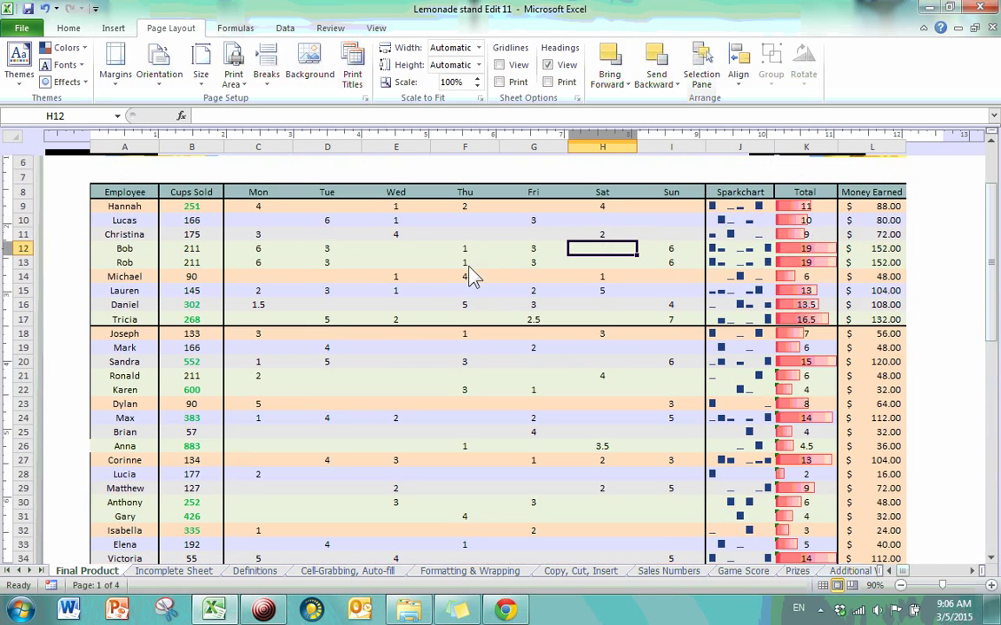
{"action": "scroll", "coordinate": [604, 295], "scroll_direction": "down", "scroll_amount": 13}
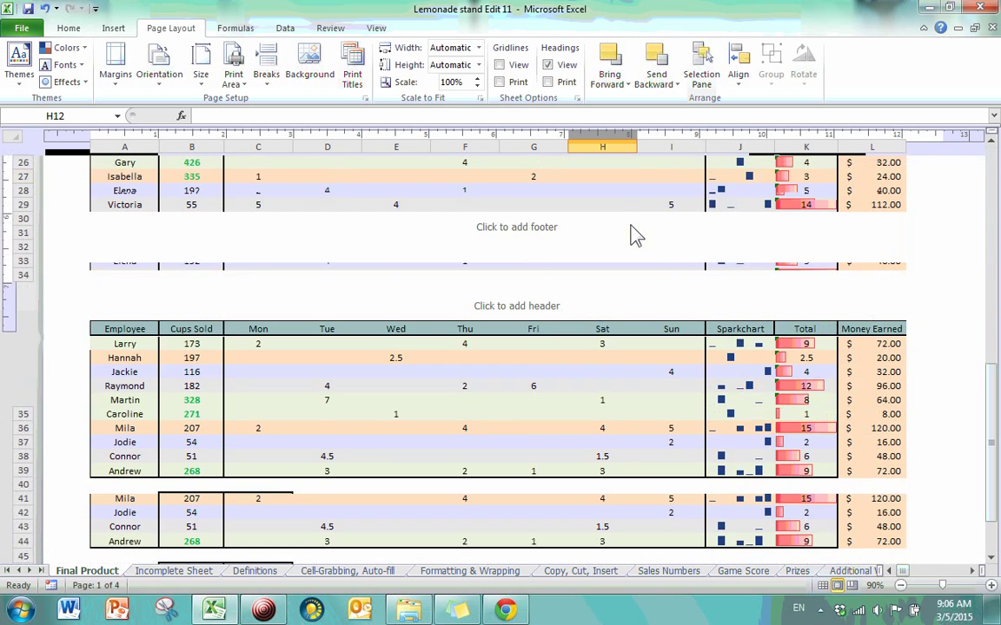
{"action": "scroll", "coordinate": [486, 297], "scroll_direction": "down", "scroll_amount": 5}
{"action": "scroll", "coordinate": [487, 297], "scroll_direction": "up", "scroll_amount": 10}
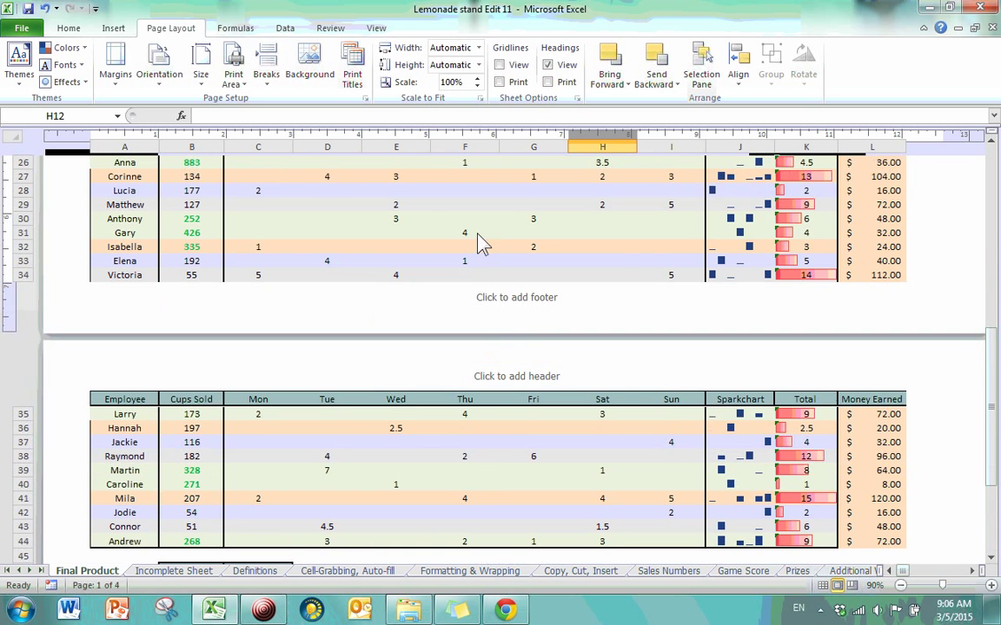
{"action": "left_click", "coordinate": [451, 231]}
{"action": "left_click", "coordinate": [492, 471]}
{"action": "scroll", "coordinate": [491, 471], "scroll_direction": "down", "scroll_amount": 7}
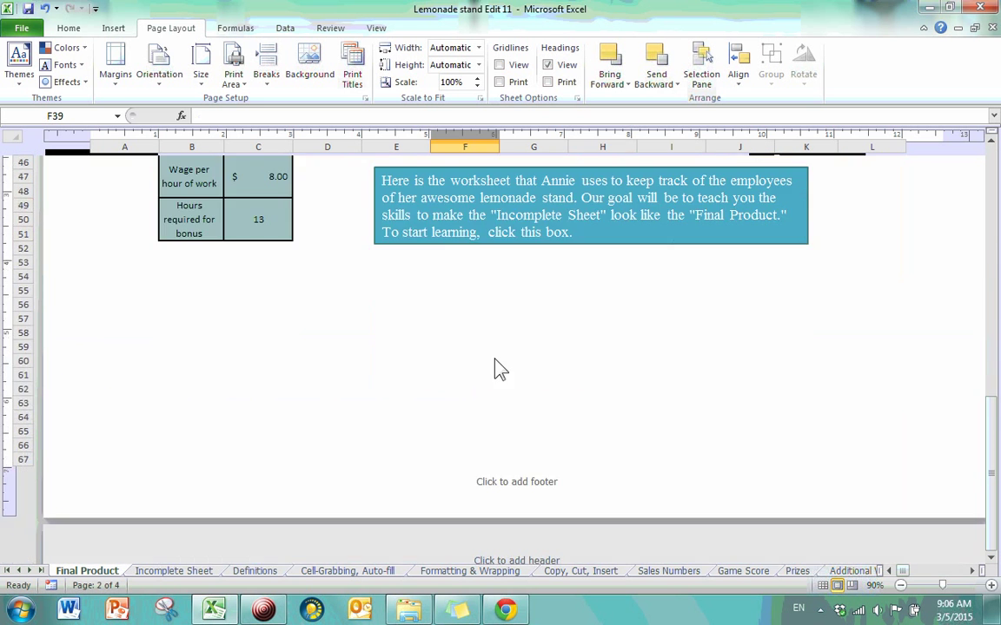
{"action": "scroll", "coordinate": [495, 365], "scroll_direction": "up", "scroll_amount": 2}
{"action": "left_click", "coordinate": [219, 448]}
{"action": "mouse_move", "coordinate": [465, 446]}
{"action": "left_mouse_down"}
{"action": "mouse_move", "coordinate": [465, 509]}
{"action": "mouse_move", "coordinate": [462, 453]}
{"action": "left_mouse_up"}
{"action": "scroll", "coordinate": [357, 410], "scroll_direction": "down", "scroll_amount": 3}
{"action": "scroll", "coordinate": [356, 410], "scroll_direction": "down", "scroll_amount": 3}
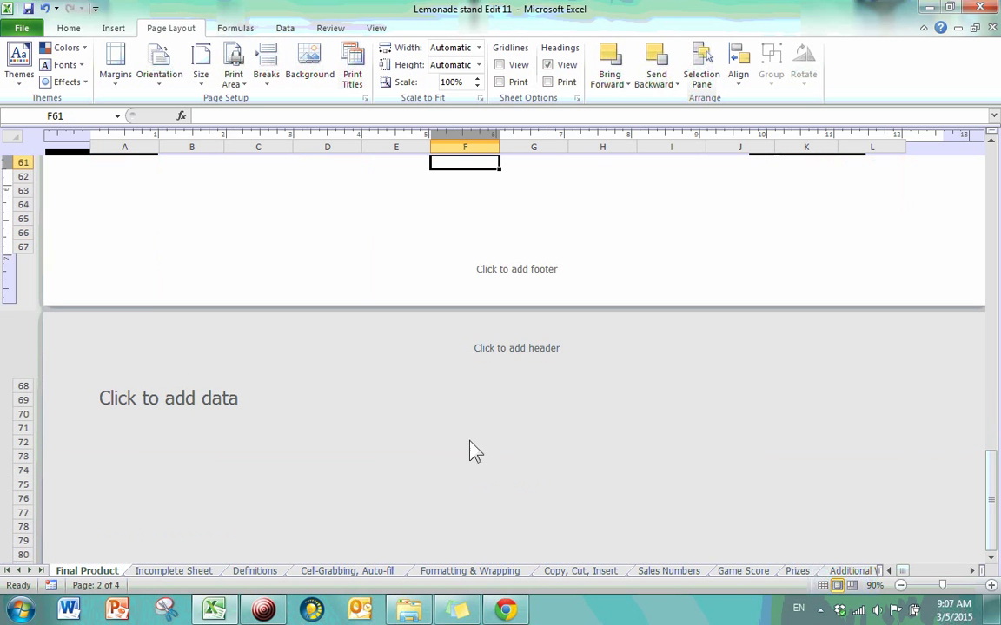
{"action": "left_click", "coordinate": [463, 445]}
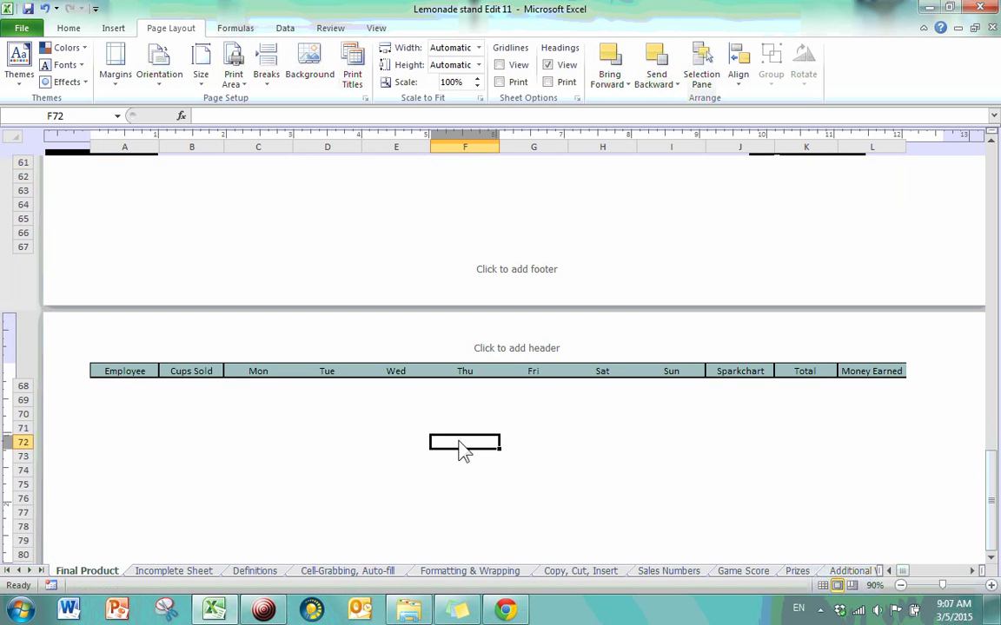
{"action": "scroll", "coordinate": [460, 448], "scroll_direction": "up", "scroll_amount": 10}
{"action": "scroll", "coordinate": [460, 447], "scroll_direction": "down", "scroll_amount": 7}
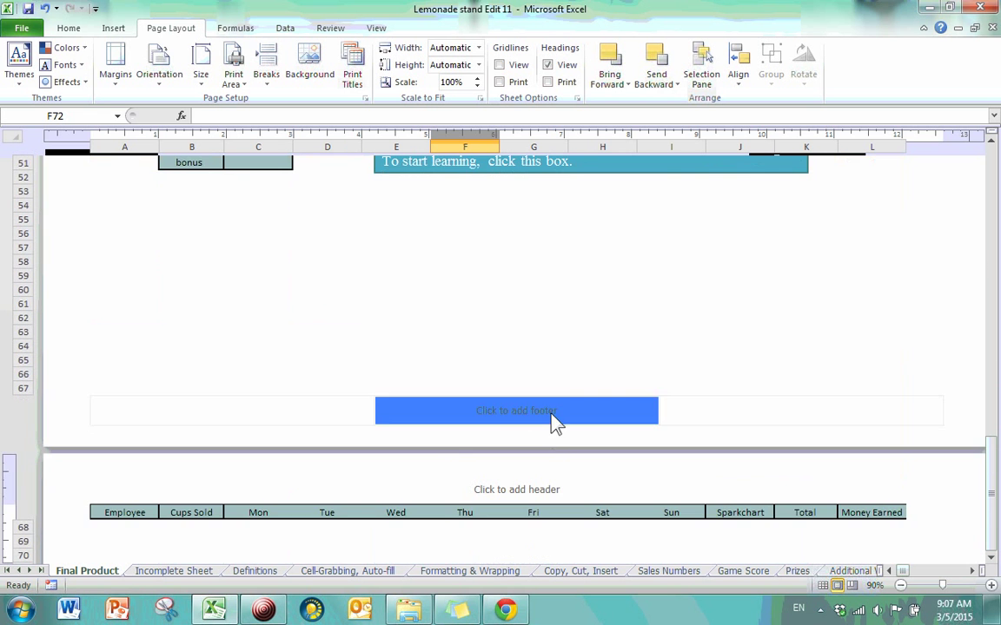
{"action": "scroll", "coordinate": [427, 360], "scroll_direction": "up", "scroll_amount": 2}
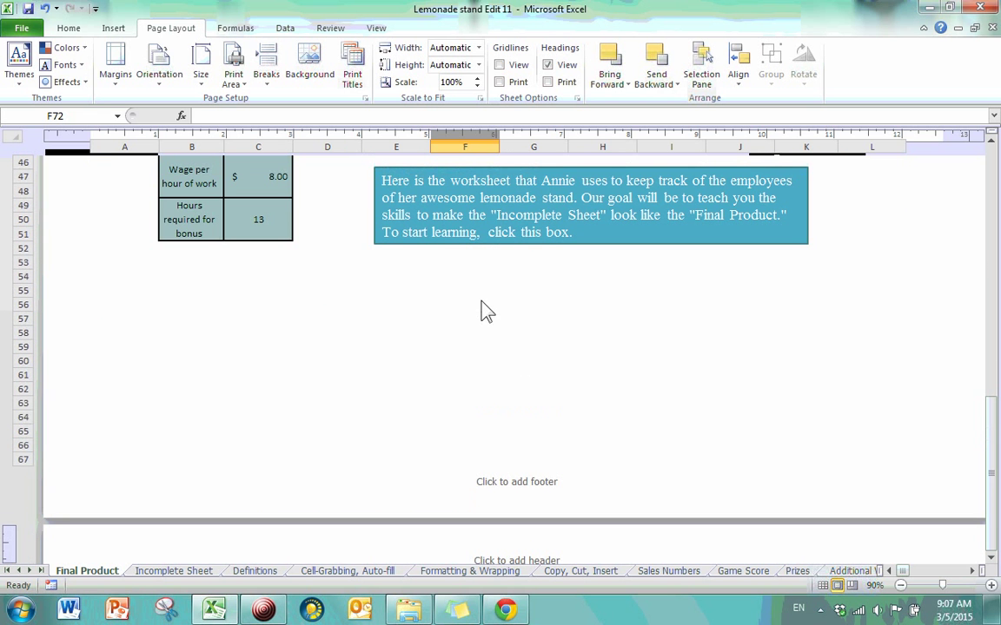
{"action": "scroll", "coordinate": [486, 311], "scroll_direction": "down", "scroll_amount": 8}
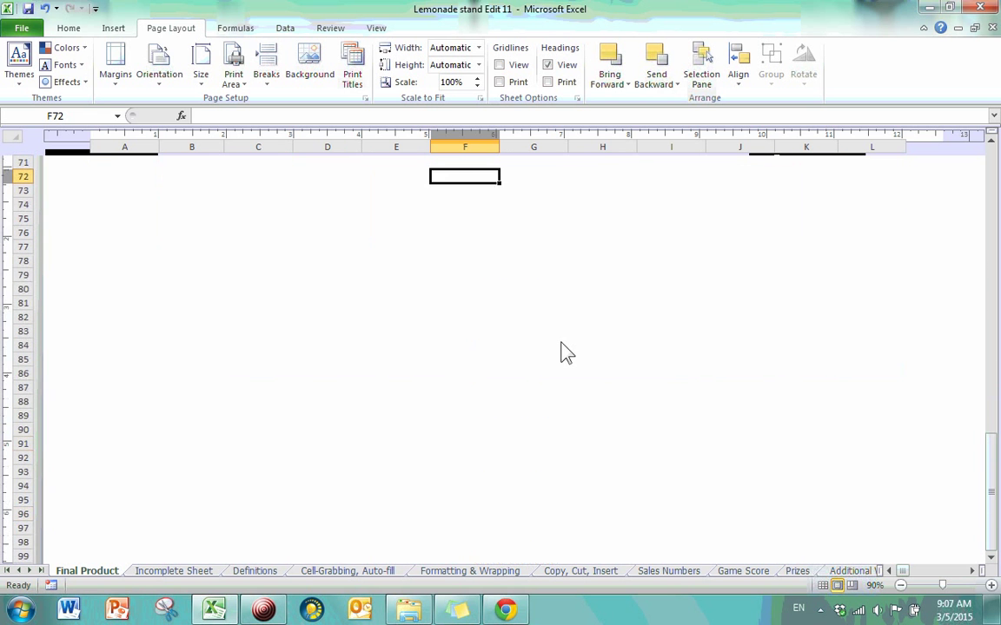
{"action": "left_click", "coordinate": [491, 236]}
{"action": "scroll", "coordinate": [560, 441], "scroll_direction": "up", "scroll_amount": 3}
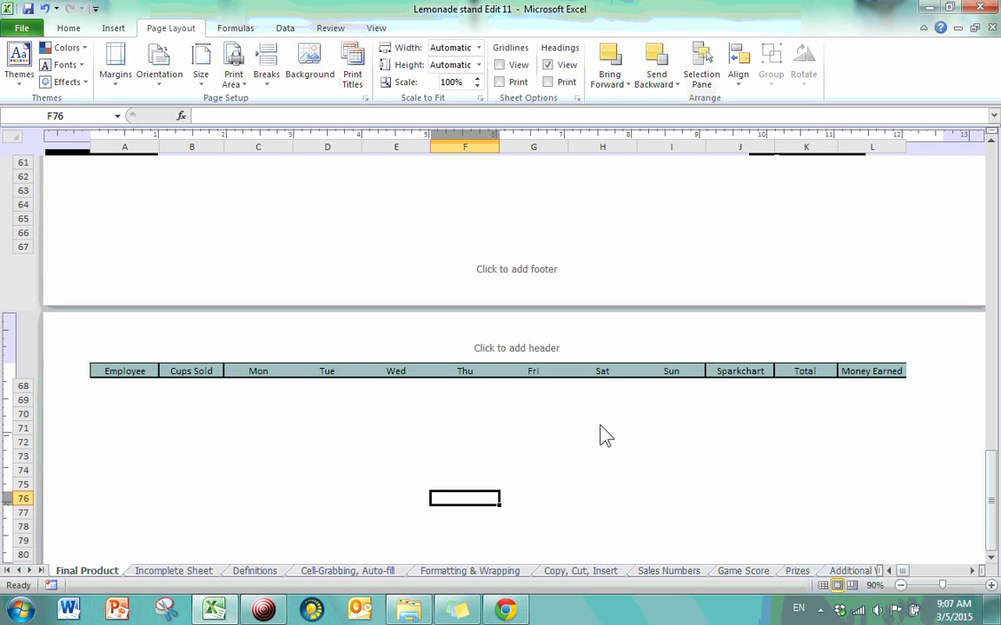
{"action": "left_click", "coordinate": [619, 456]}
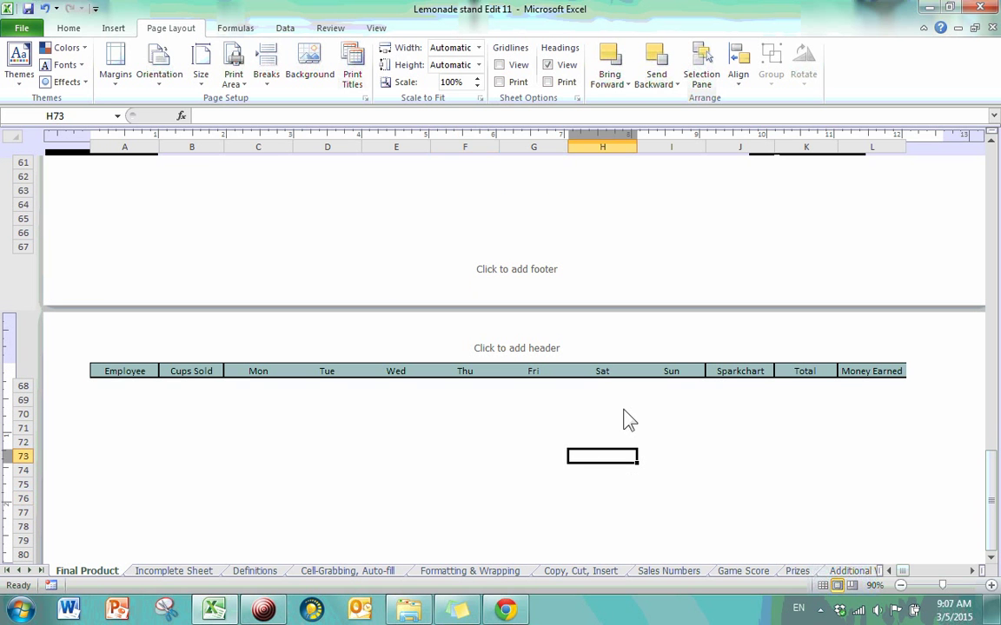
{"action": "scroll", "coordinate": [626, 419], "scroll_direction": "down", "scroll_amount": 5}
{"action": "scroll", "coordinate": [580, 321], "scroll_direction": "up", "scroll_amount": 5}
{"action": "scroll", "coordinate": [670, 452], "scroll_direction": "up", "scroll_amount": 10}
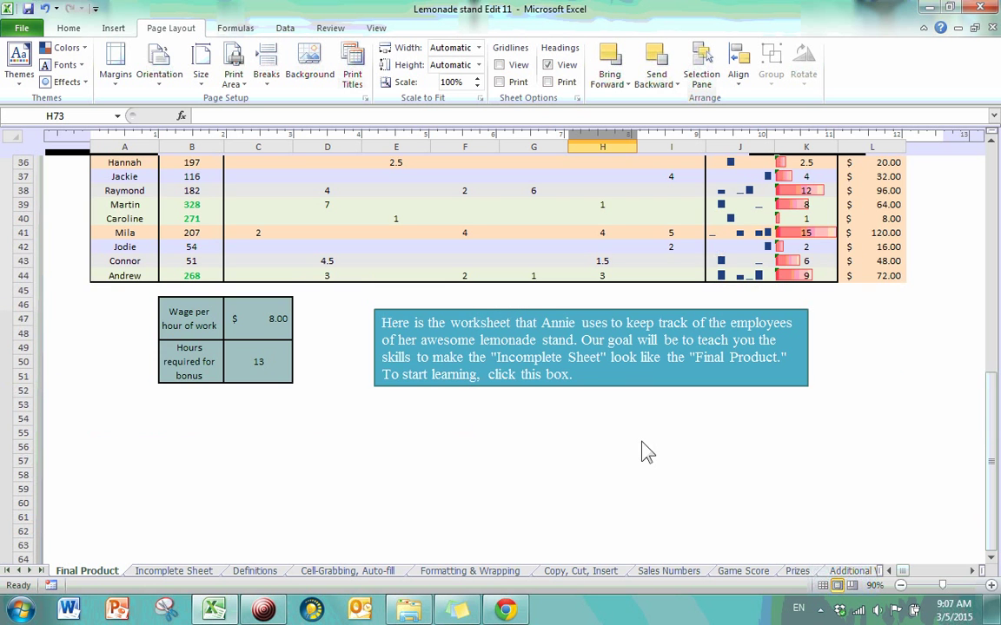
{"action": "scroll", "coordinate": [643, 432], "scroll_direction": "up", "scroll_amount": 3}
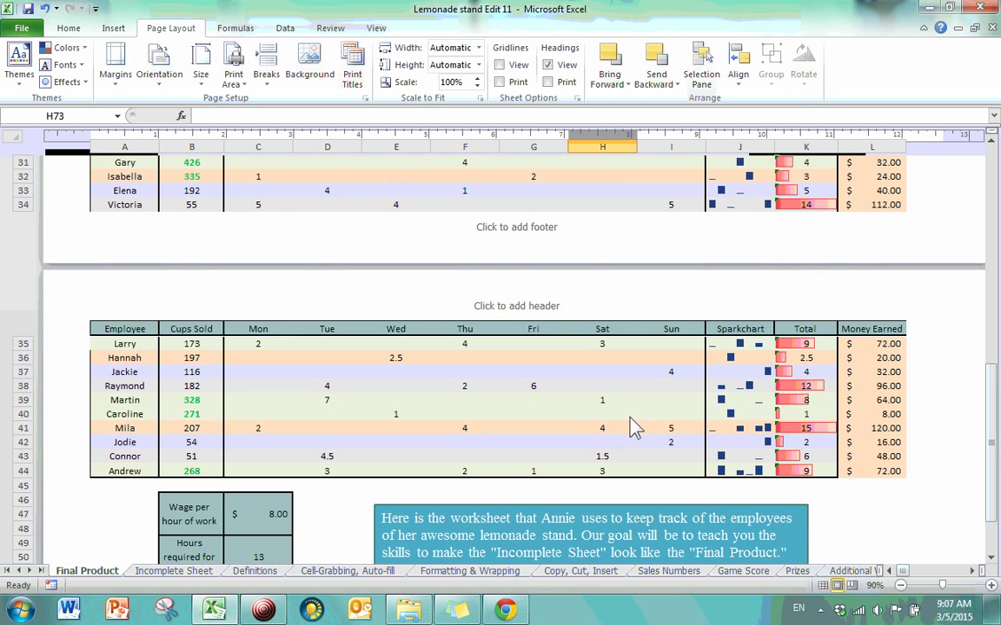
{"action": "scroll", "coordinate": [617, 391], "scroll_direction": "down", "scroll_amount": 4}
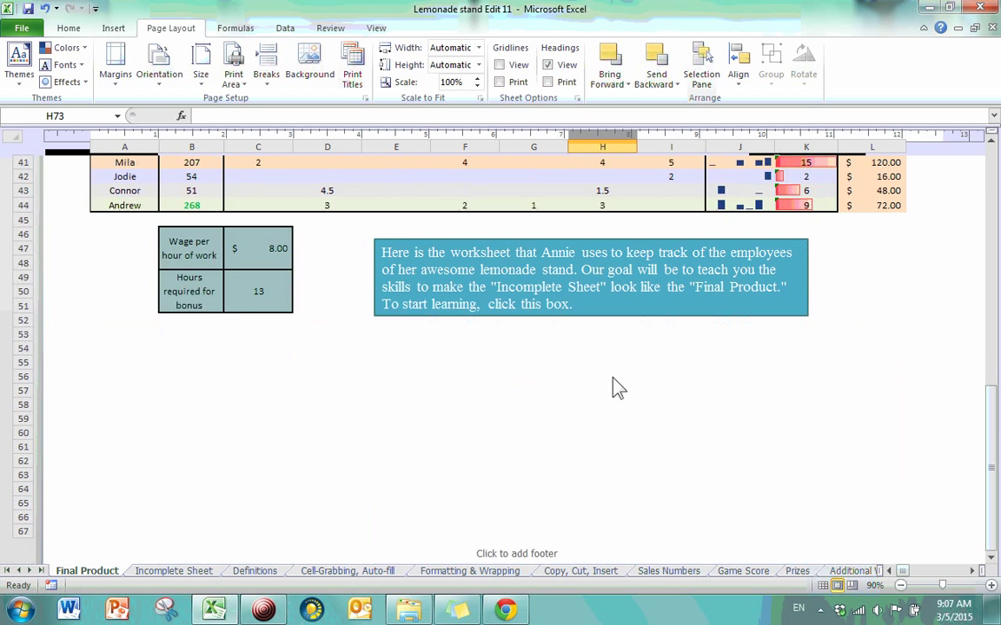
{"action": "scroll", "coordinate": [613, 387], "scroll_direction": "up", "scroll_amount": 4}
{"action": "scroll", "coordinate": [582, 365], "scroll_direction": "up", "scroll_amount": 11}
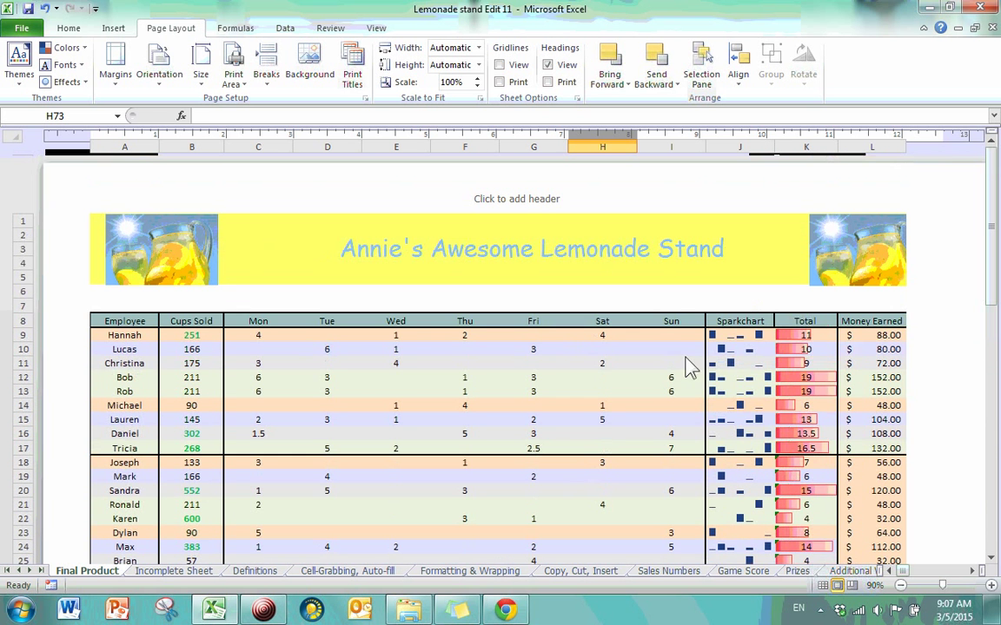
{"action": "scroll", "coordinate": [626, 330], "scroll_direction": "down", "scroll_amount": 10}
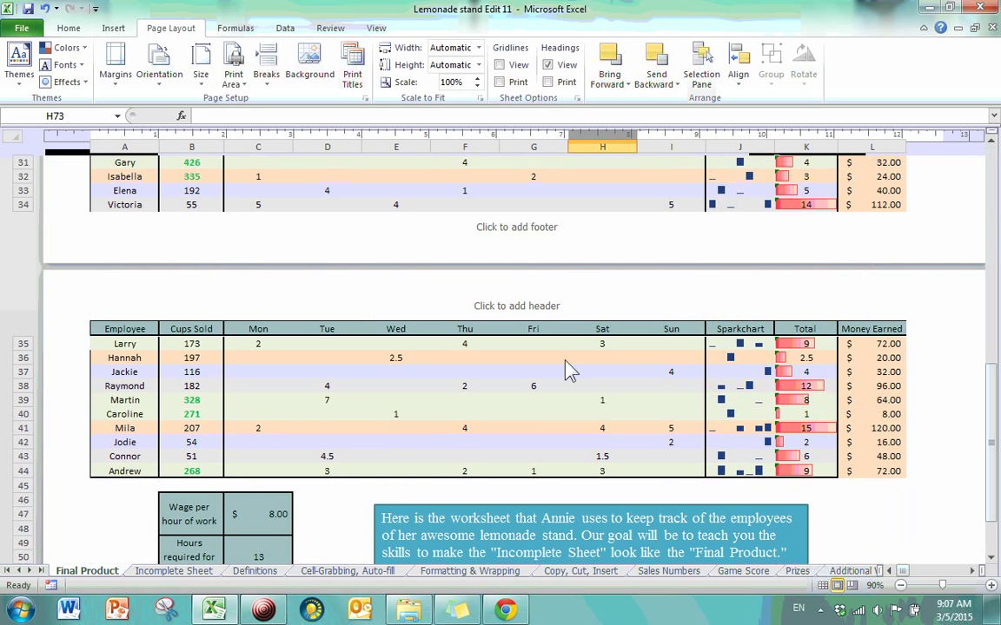
Drag-select from the title banner in A1 down through the employee table to M48.
{"action": "scroll", "coordinate": [422, 393], "scroll_direction": "down", "scroll_amount": 3}
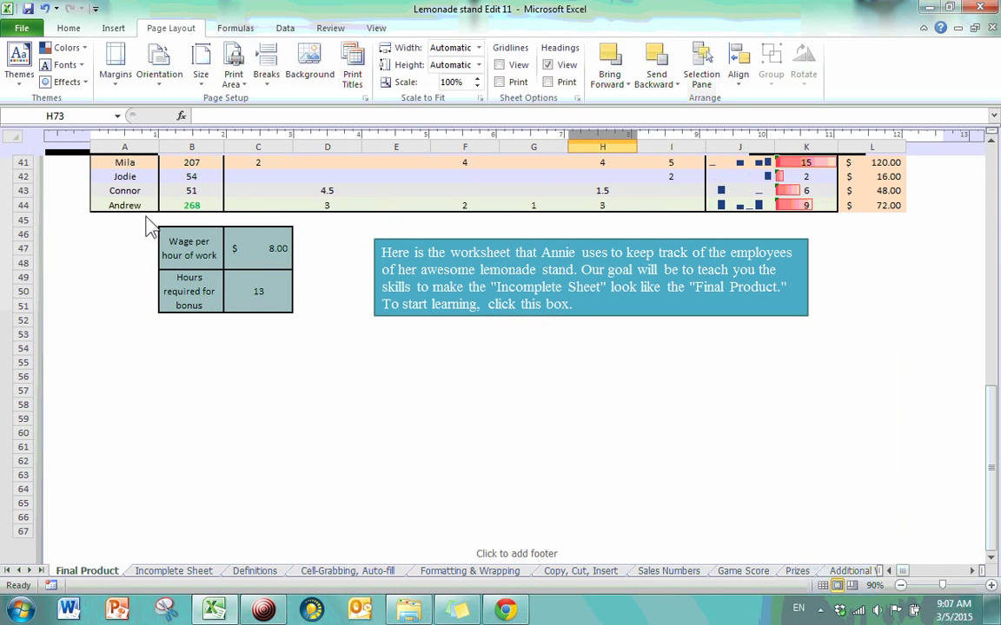
{"action": "left_click_drag", "start_coordinate": [126, 222], "coordinate": [870, 397]}
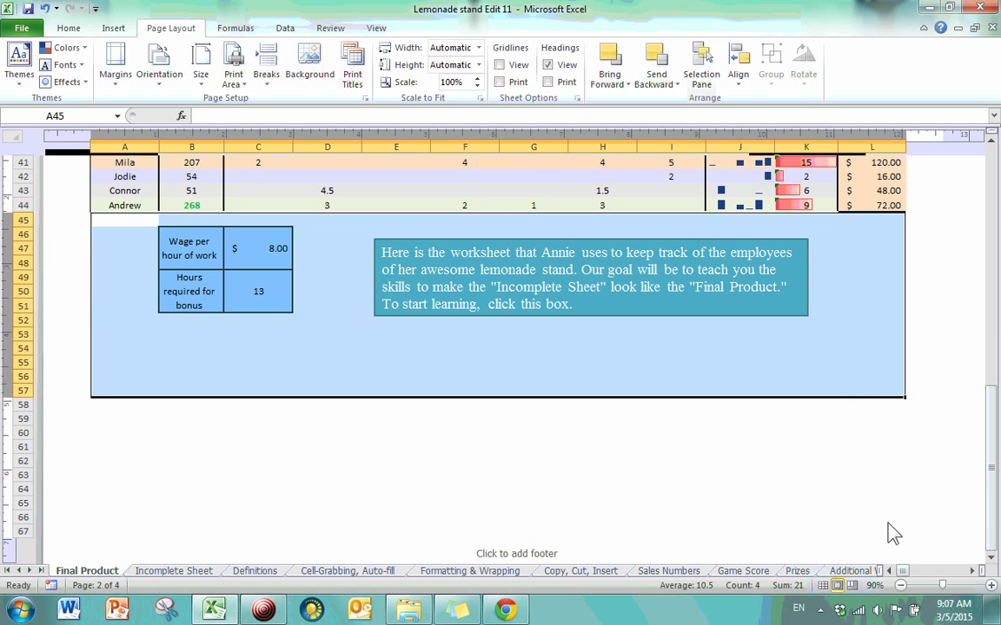
{"action": "scroll", "coordinate": [893, 531], "scroll_direction": "up", "scroll_amount": 5}
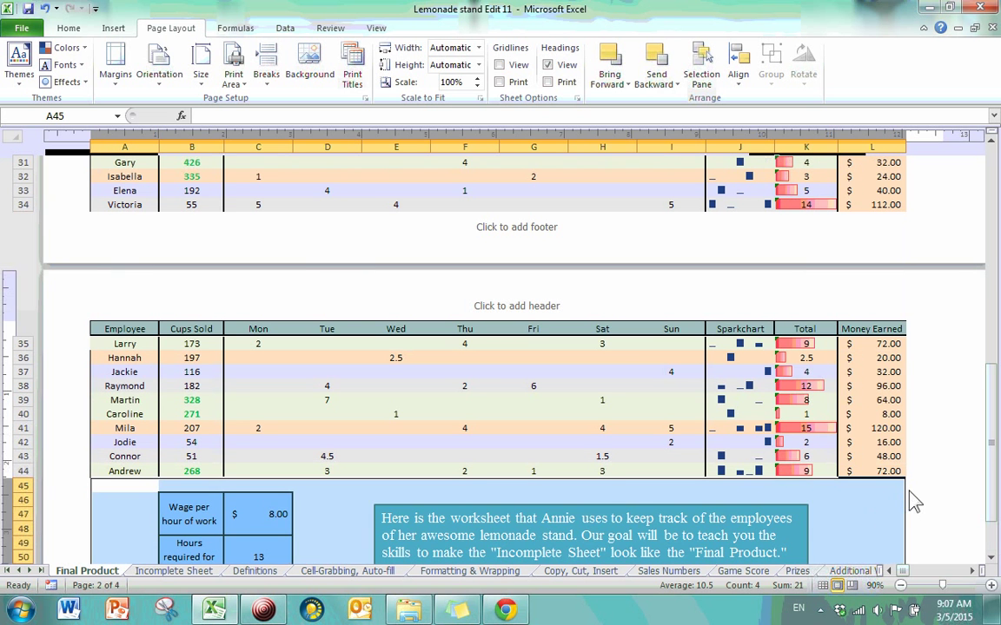
{"action": "scroll", "coordinate": [641, 330], "scroll_direction": "up", "scroll_amount": 8}
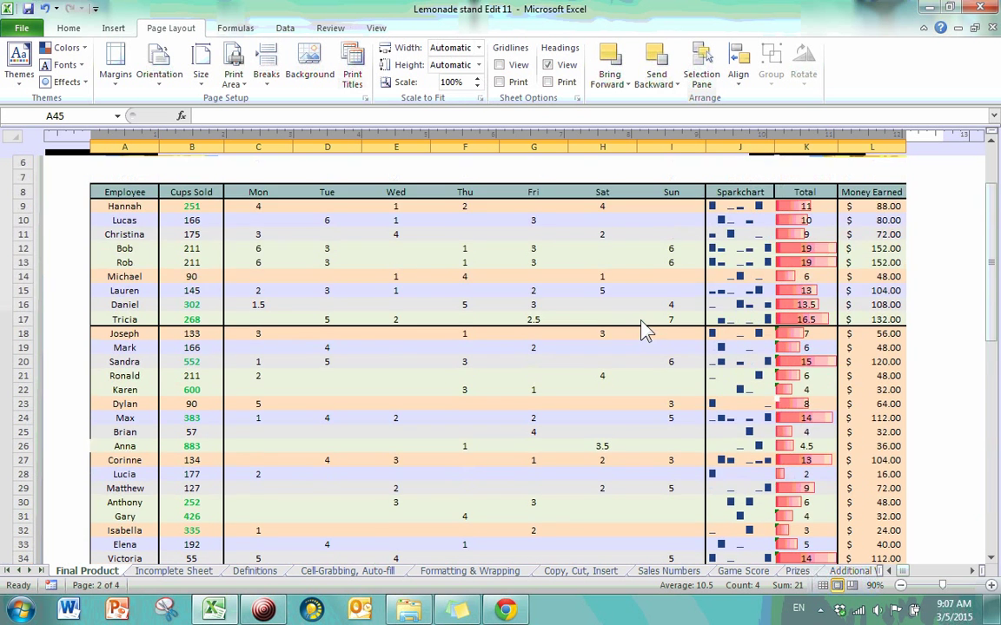
{"action": "scroll", "coordinate": [641, 330], "scroll_direction": "up", "scroll_amount": 2}
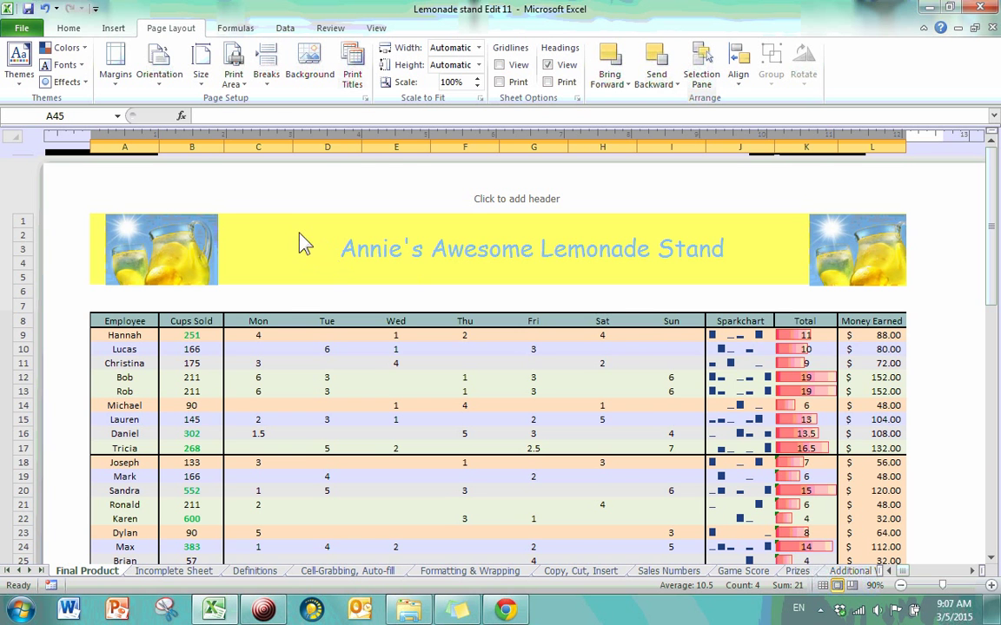
{"action": "left_click_drag", "start_coordinate": [301, 240], "coordinate": [774, 440]}
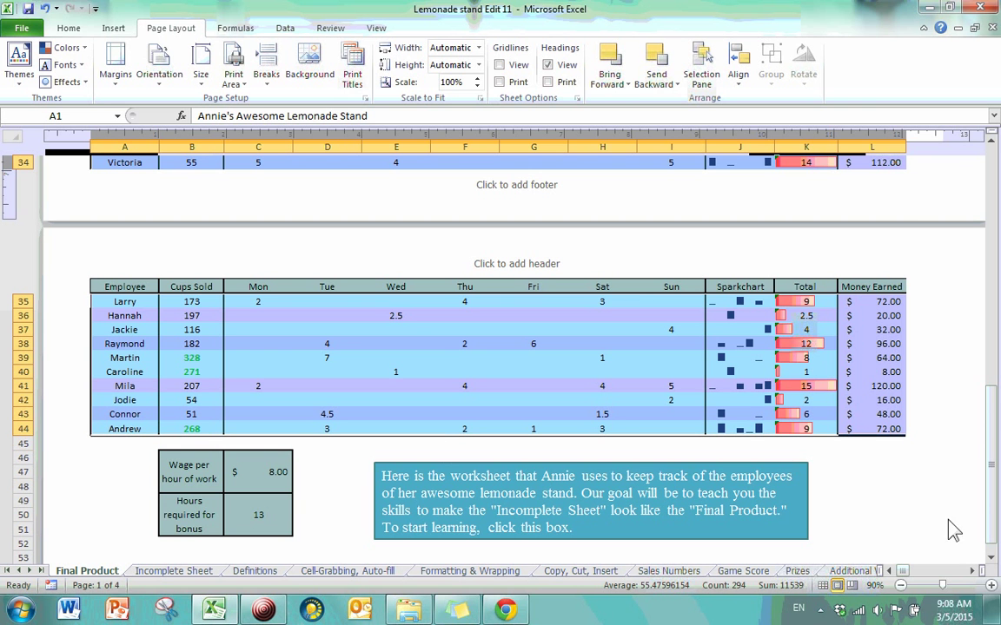
Zoom out to 60% and drag-select from the title banner across and down column M.
{"action": "left_click", "coordinate": [945, 587]}
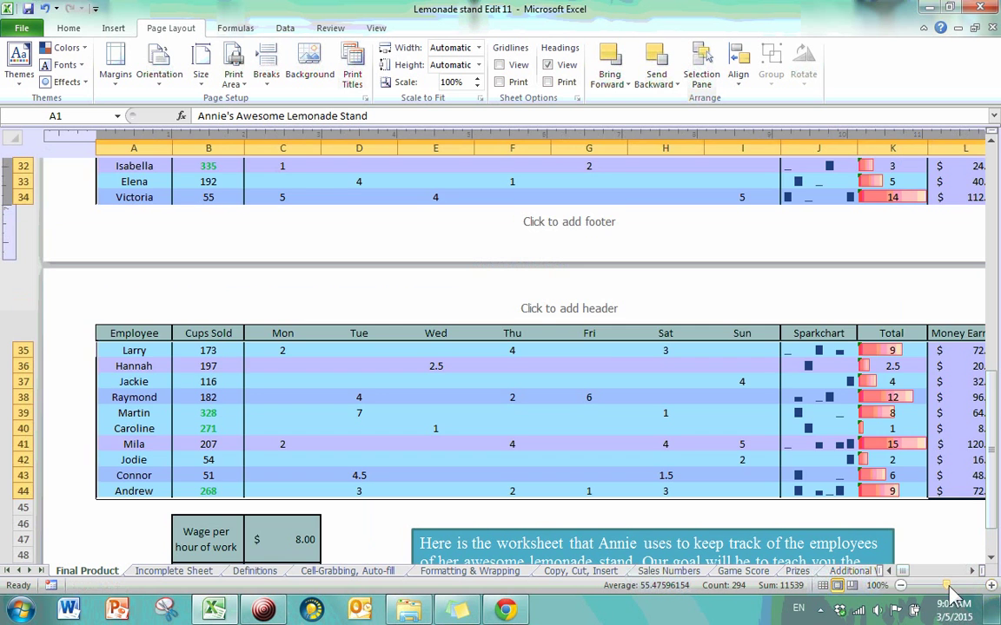
{"action": "left_click", "coordinate": [901, 586]}
{"action": "left_click", "coordinate": [901, 585]}
{"action": "left_click", "coordinate": [901, 585]}
{"action": "left_click", "coordinate": [901, 585]}
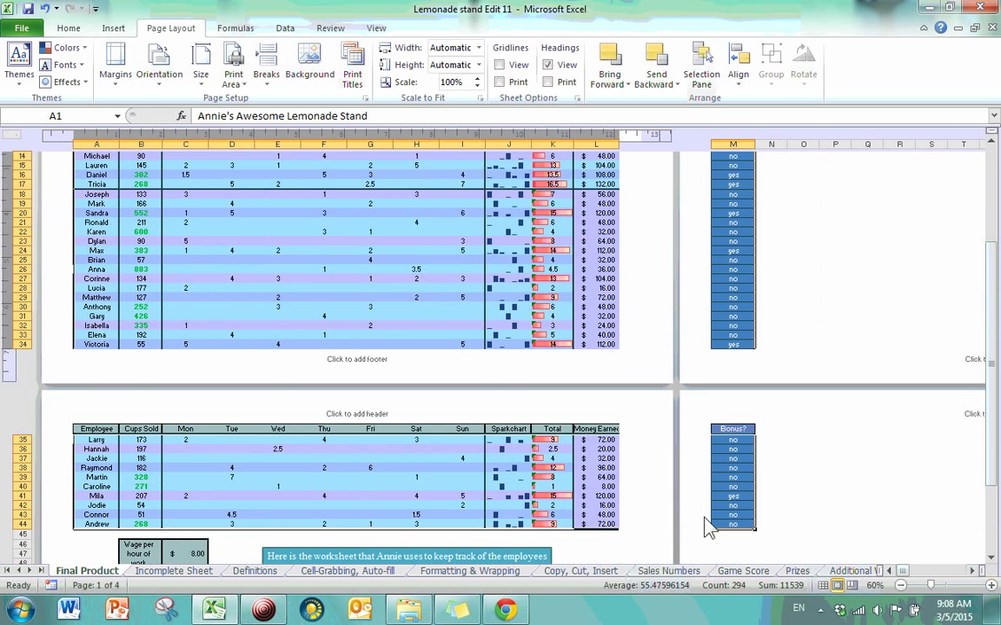
{"action": "scroll", "coordinate": [353, 337], "scroll_direction": "up", "scroll_amount": 4}
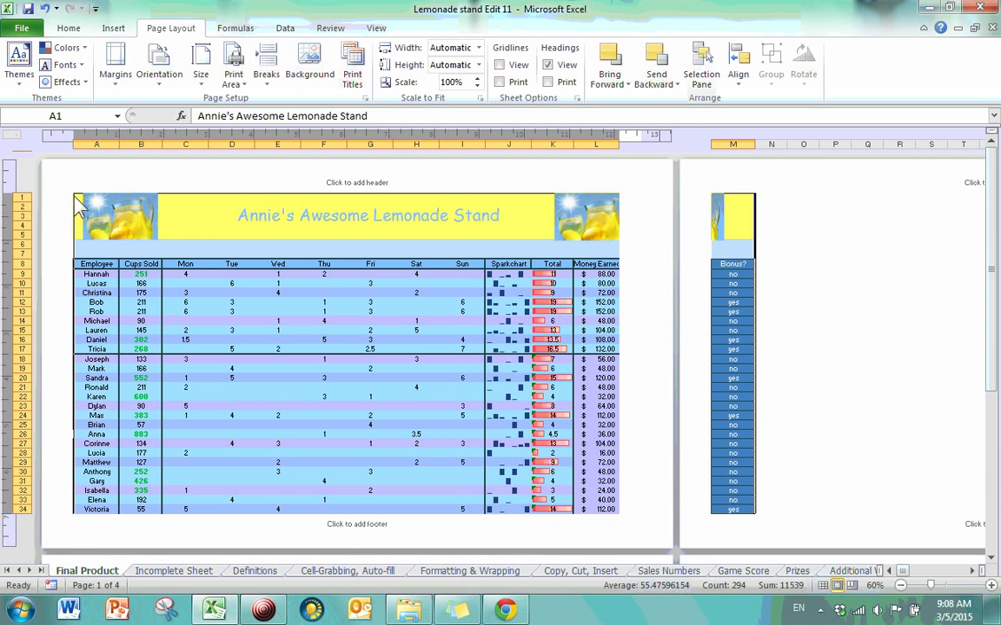
{"action": "mouse_move", "coordinate": [198, 221]}
{"action": "left_mouse_down"}
{"action": "mouse_move", "coordinate": [759, 216]}
{"action": "mouse_move", "coordinate": [743, 213]}
{"action": "mouse_move", "coordinate": [732, 244]}
{"action": "mouse_move", "coordinate": [745, 569]}
{"action": "left_mouse_up"}
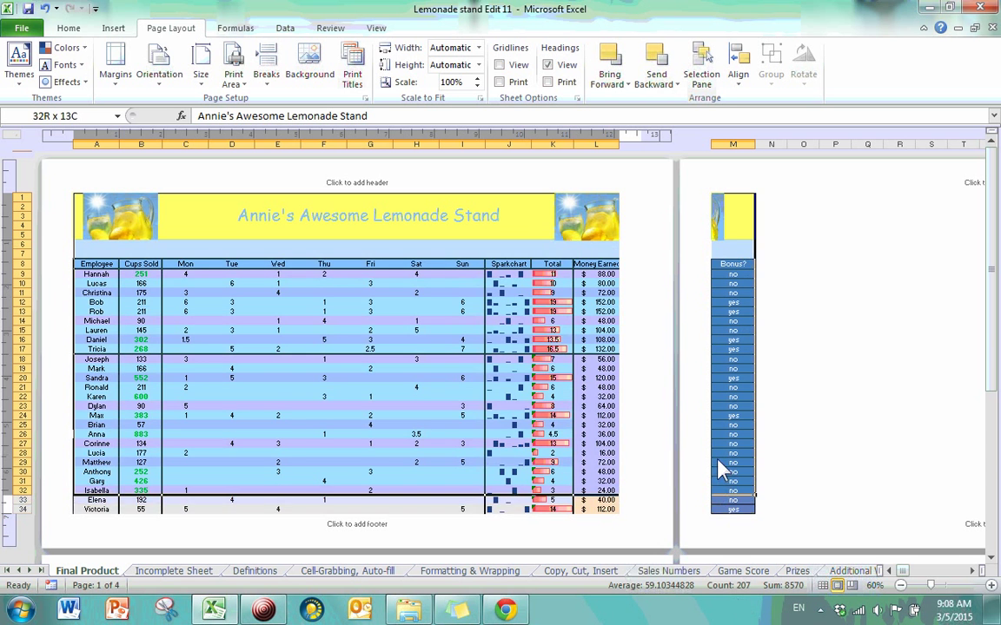
{"action": "left_click_drag", "start_coordinate": [728, 450], "coordinate": [734, 500]}
{"action": "scroll", "coordinate": [710, 313], "scroll_direction": "down", "scroll_amount": 7}
{"action": "scroll", "coordinate": [711, 296], "scroll_direction": "down", "scroll_amount": 4}
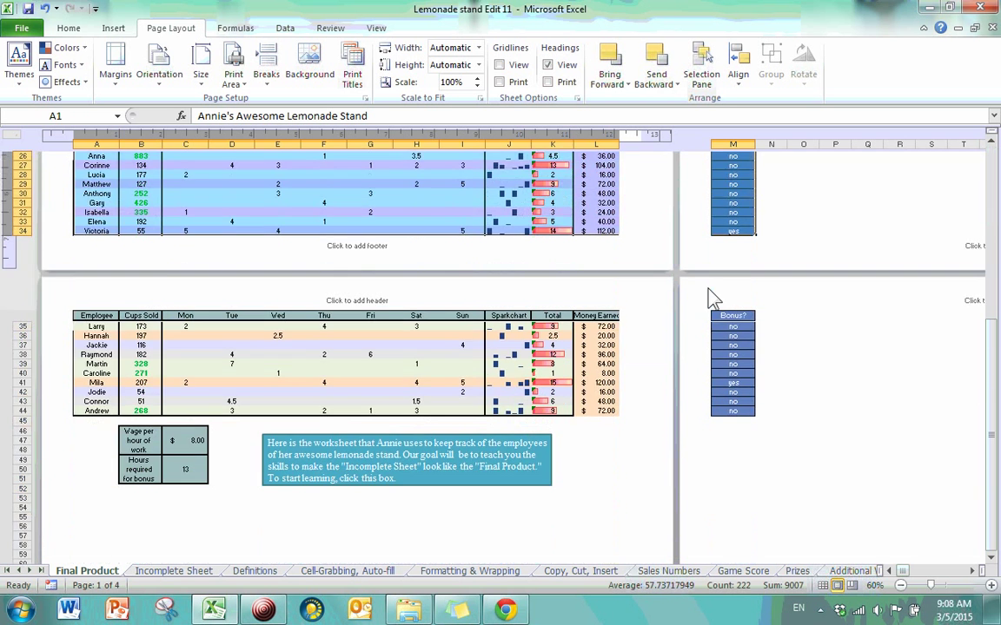
{"action": "scroll", "coordinate": [710, 291], "scroll_direction": "up", "scroll_amount": 5}
{"action": "scroll", "coordinate": [748, 366], "scroll_direction": "down", "scroll_amount": 3}
Reselect the table from the Bonus? cell M44 back up to the title in A1.
{"action": "left_click", "coordinate": [746, 412]}
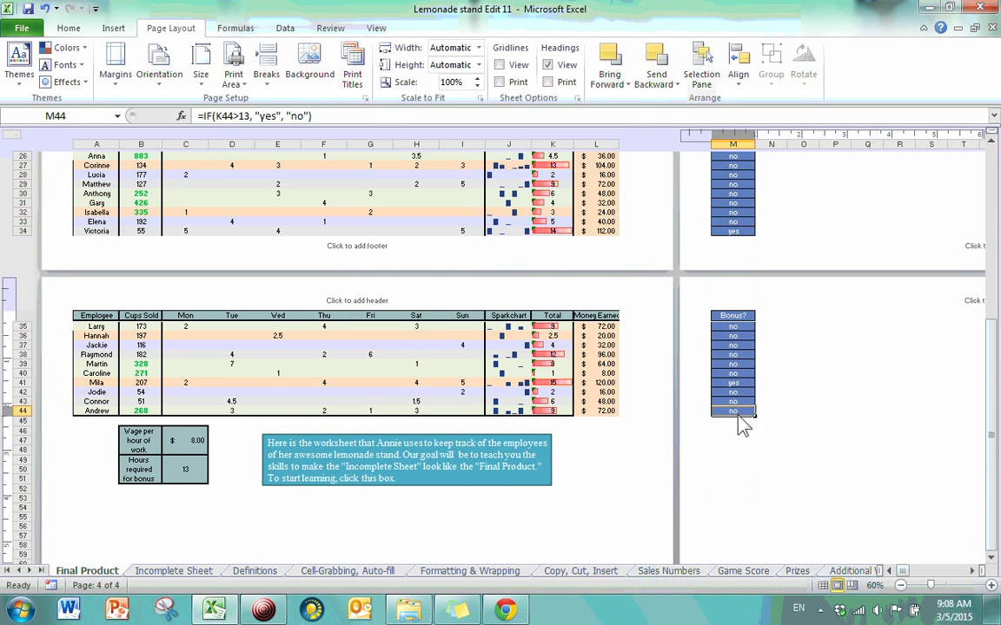
{"action": "scroll", "coordinate": [743, 413], "scroll_direction": "up", "scroll_amount": 3}
{"action": "scroll", "coordinate": [742, 420], "scroll_direction": "down", "scroll_amount": 3}
{"action": "mouse_move", "coordinate": [735, 415]}
{"action": "left_mouse_down"}
{"action": "mouse_move", "coordinate": [728, 340]}
{"action": "mouse_move", "coordinate": [736, 424]}
{"action": "left_mouse_up"}
{"action": "left_click", "coordinate": [733, 460]}
{"action": "left_click", "coordinate": [744, 414]}
{"action": "left_click_drag", "start_coordinate": [743, 415], "coordinate": [87, 189]}
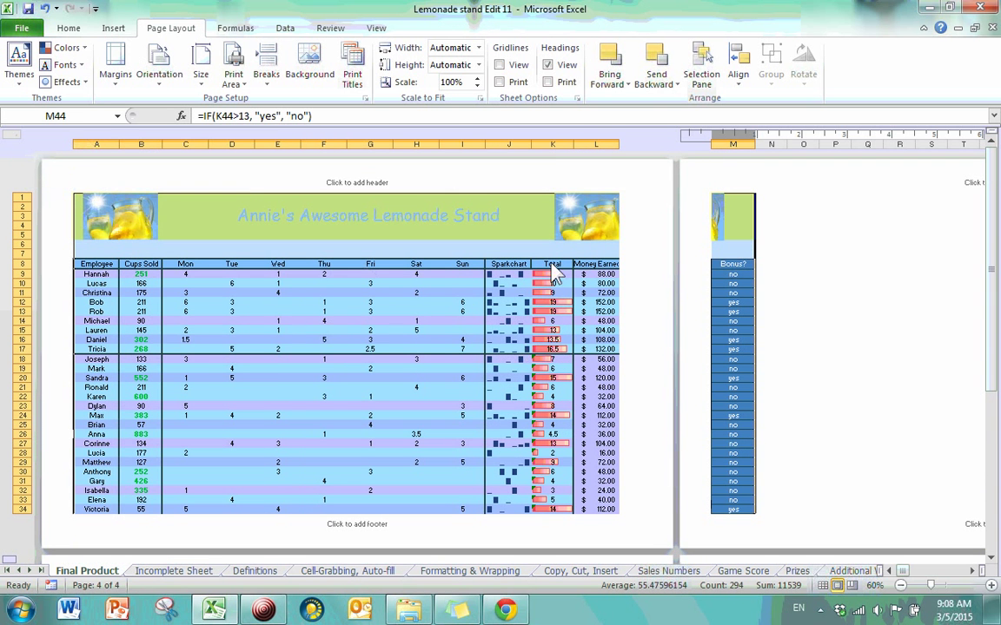
{"action": "scroll", "coordinate": [576, 269], "scroll_direction": "down", "scroll_amount": 7}
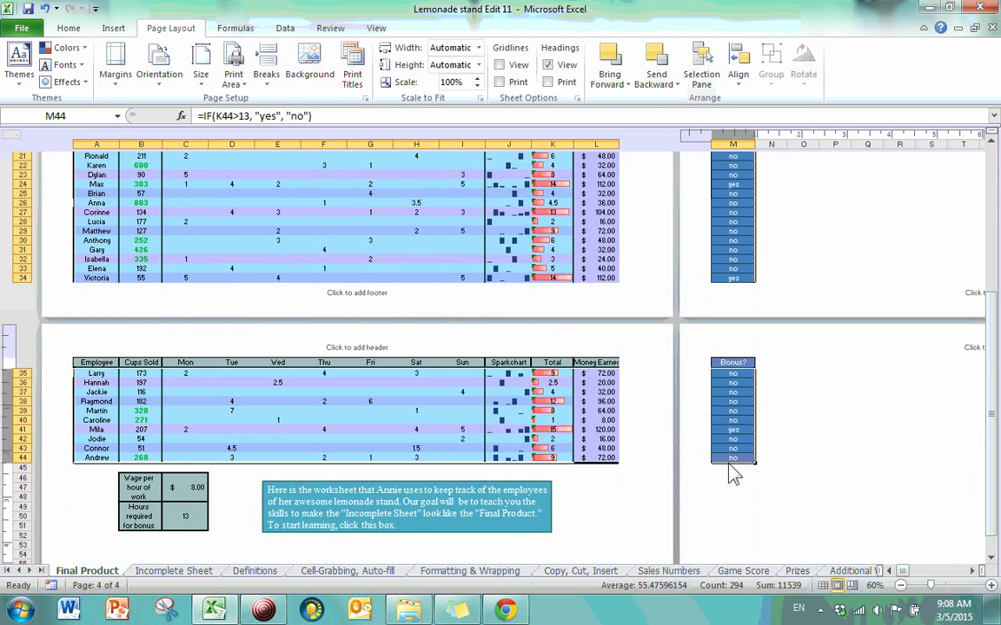
{"action": "scroll", "coordinate": [493, 408], "scroll_direction": "up", "scroll_amount": 2}
{"action": "scroll", "coordinate": [491, 409], "scroll_direction": "up", "scroll_amount": 5}
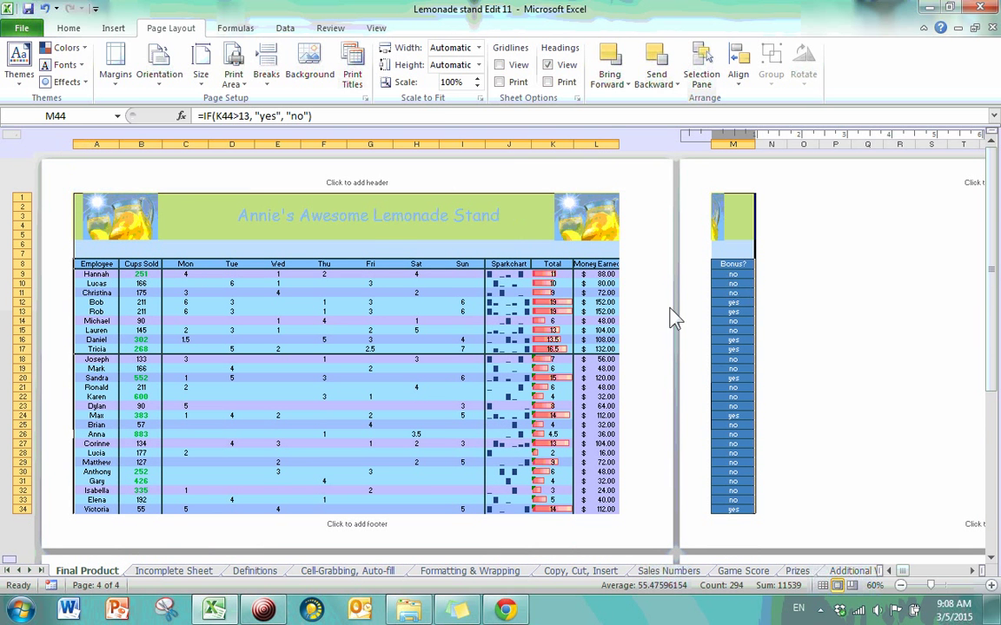
Set the selected lemonade table as the print area.
{"action": "left_click", "coordinate": [242, 90]}
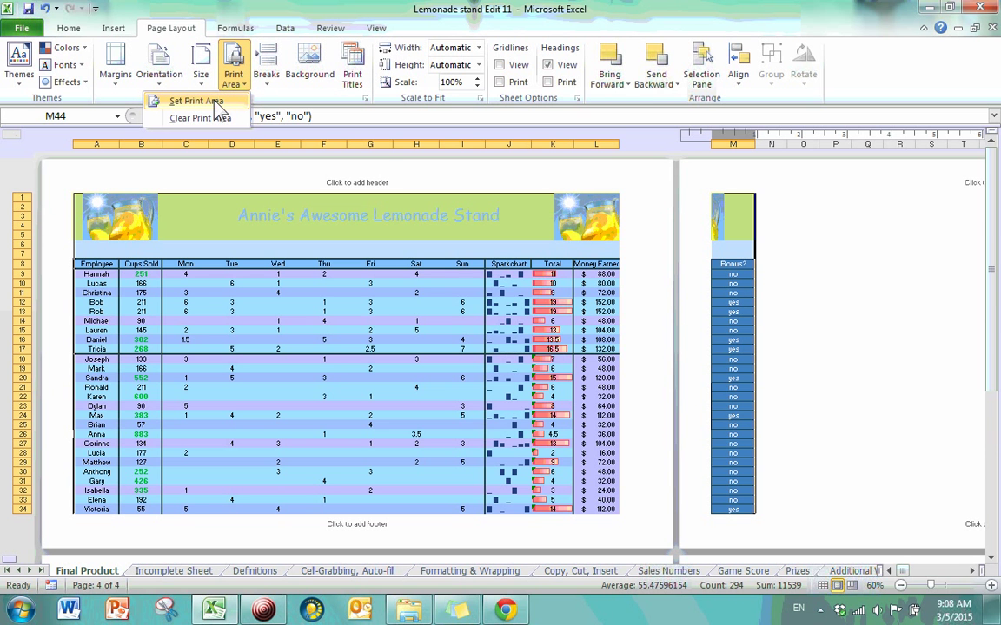
{"action": "left_click", "coordinate": [216, 107]}
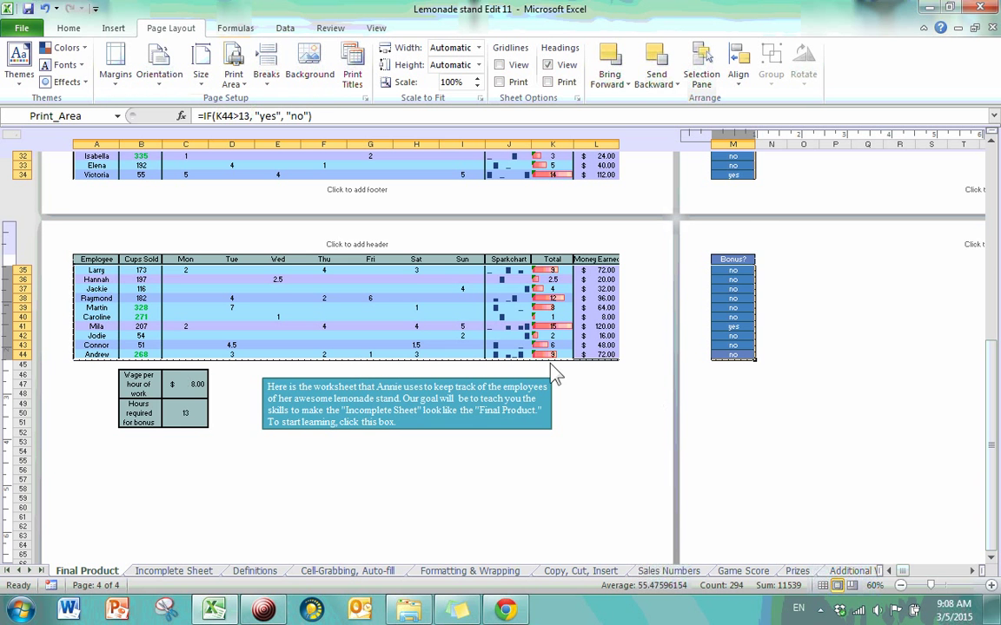
{"action": "scroll", "coordinate": [757, 309], "scroll_direction": "up", "scroll_amount": 10}
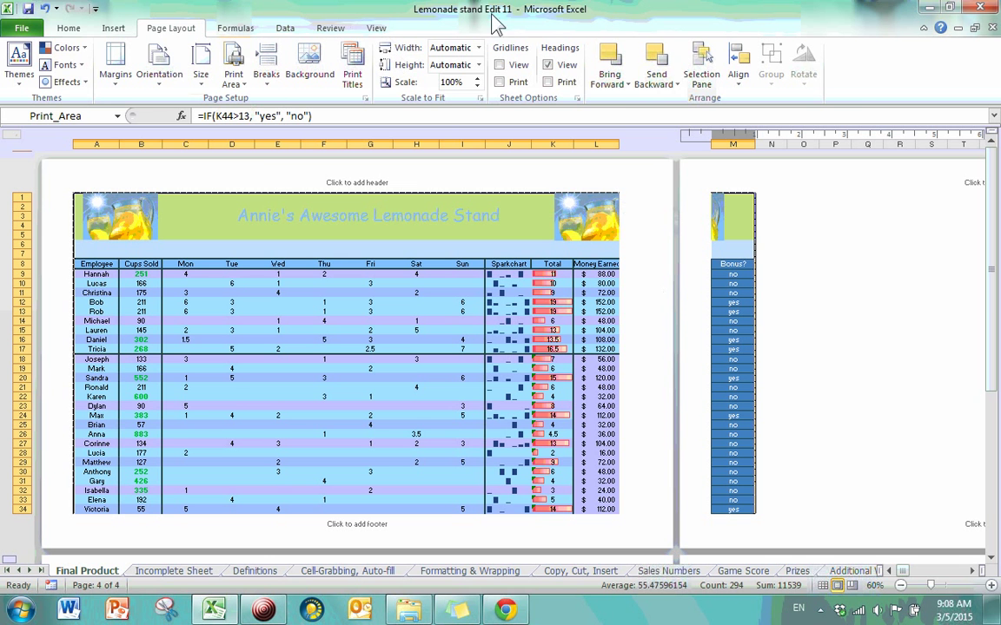
On the View tab, select and then deselect the wage and bonus boxes below the table.
{"action": "left_click", "coordinate": [376, 28]}
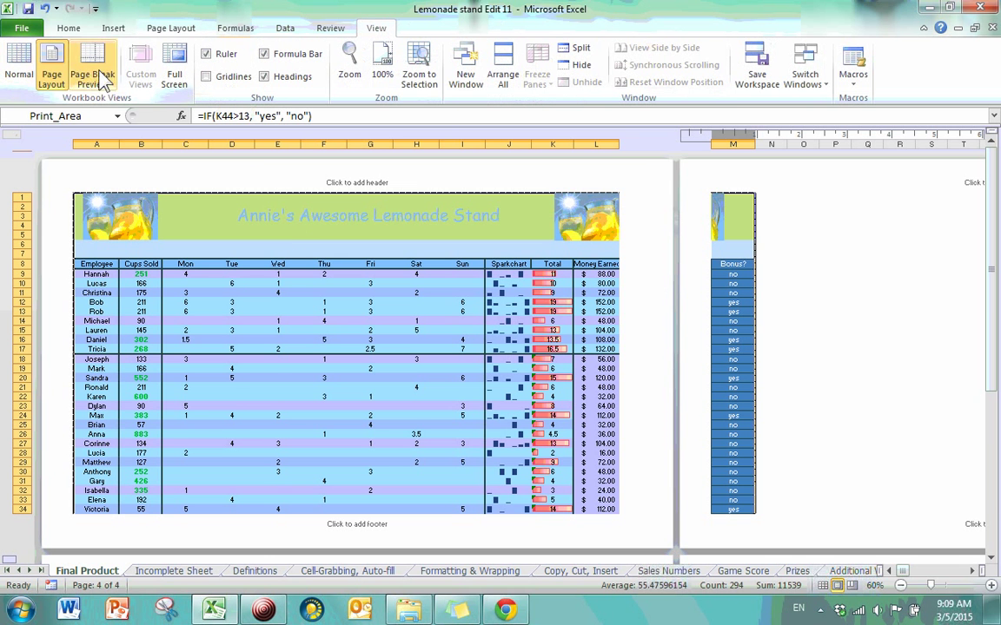
{"action": "scroll", "coordinate": [398, 193], "scroll_direction": "down", "scroll_amount": 10}
{"action": "left_click", "coordinate": [528, 489]}
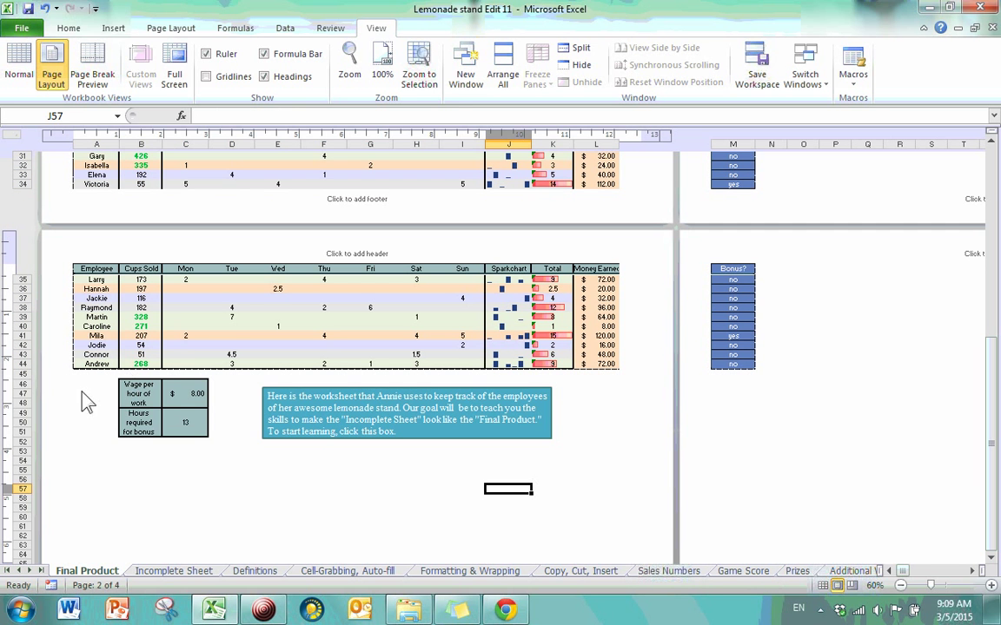
{"action": "left_click_drag", "start_coordinate": [84, 384], "coordinate": [591, 454]}
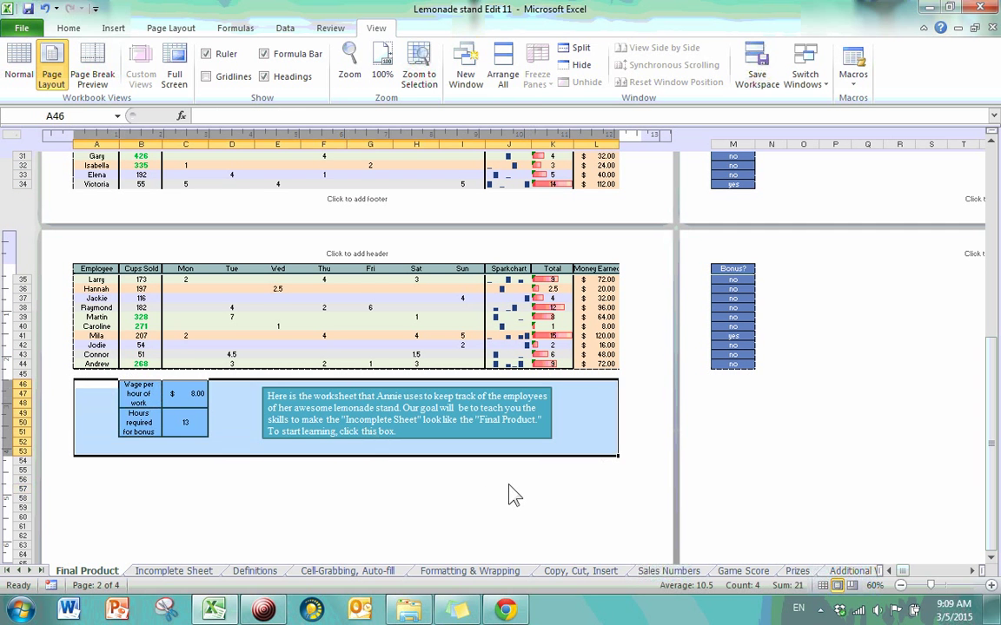
{"action": "left_click", "coordinate": [510, 483]}
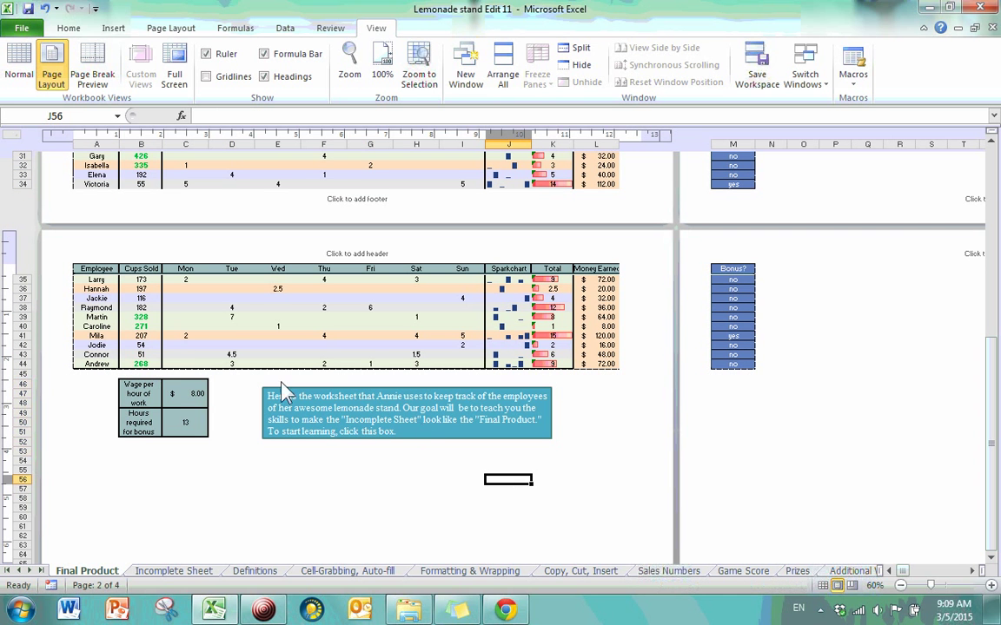
{"action": "scroll", "coordinate": [339, 380], "scroll_direction": "up", "scroll_amount": 10}
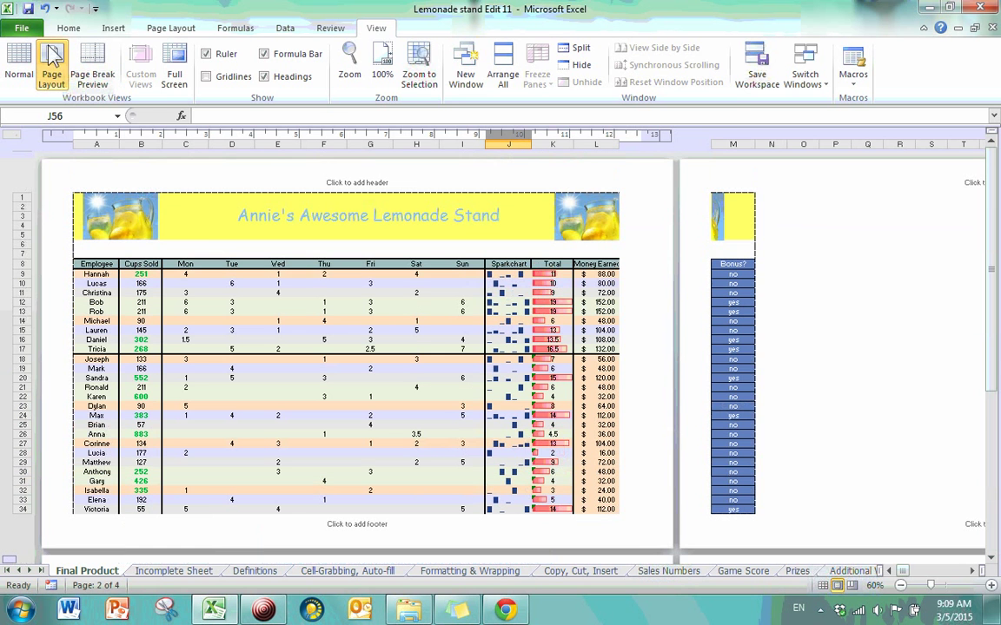
Preview the four printed pages, stepping to page 4 and back to page 2, then return to Page Layout.
{"action": "left_click", "coordinate": [22, 29]}
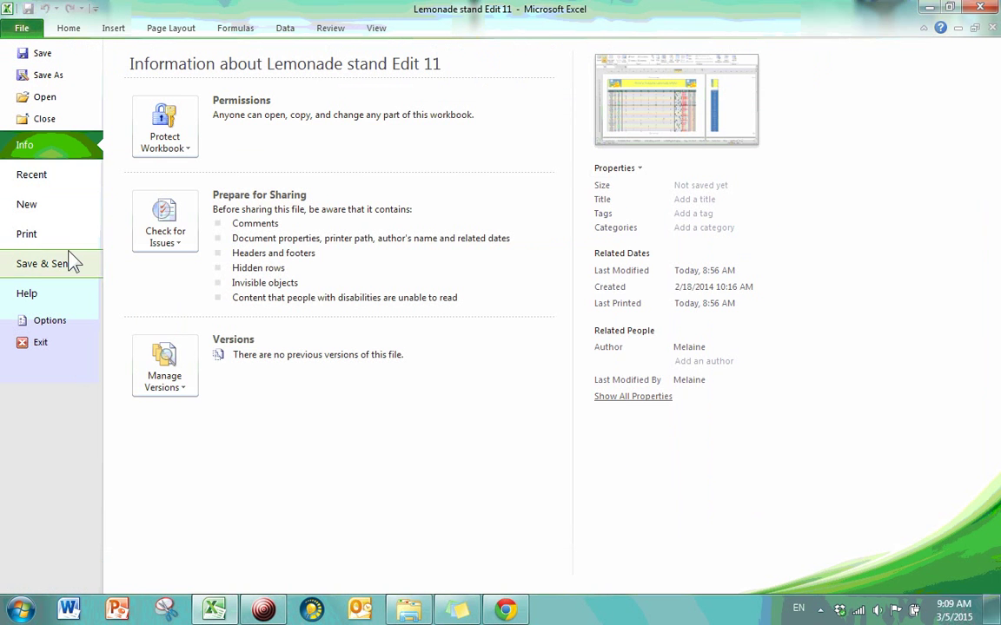
{"action": "left_click", "coordinate": [47, 235]}
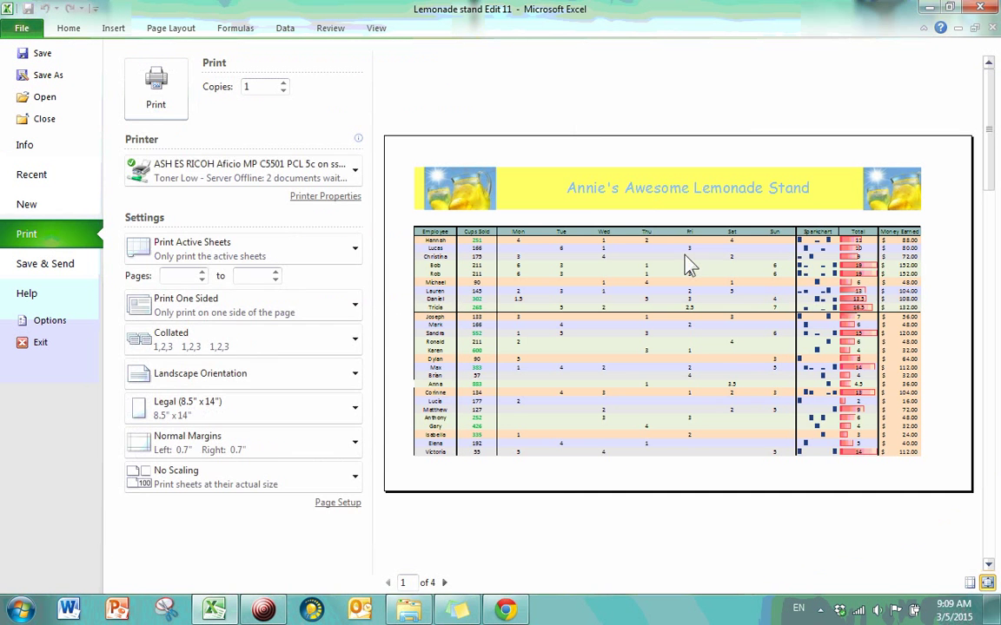
{"action": "left_click", "coordinate": [444, 583]}
{"action": "left_click", "coordinate": [444, 583]}
{"action": "left_click", "coordinate": [444, 583]}
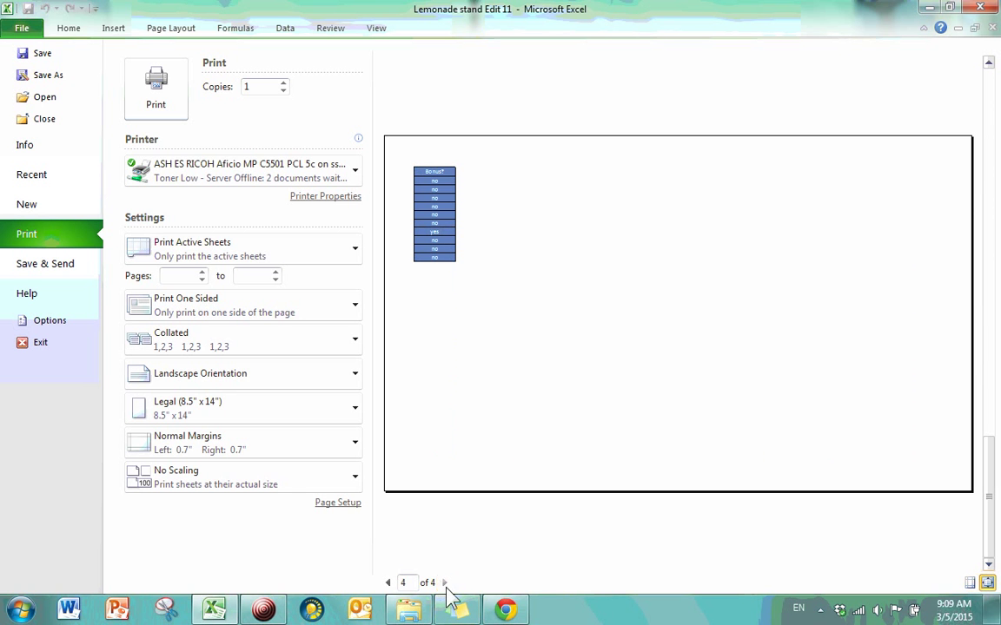
{"action": "left_click", "coordinate": [389, 583]}
{"action": "left_click", "coordinate": [389, 583]}
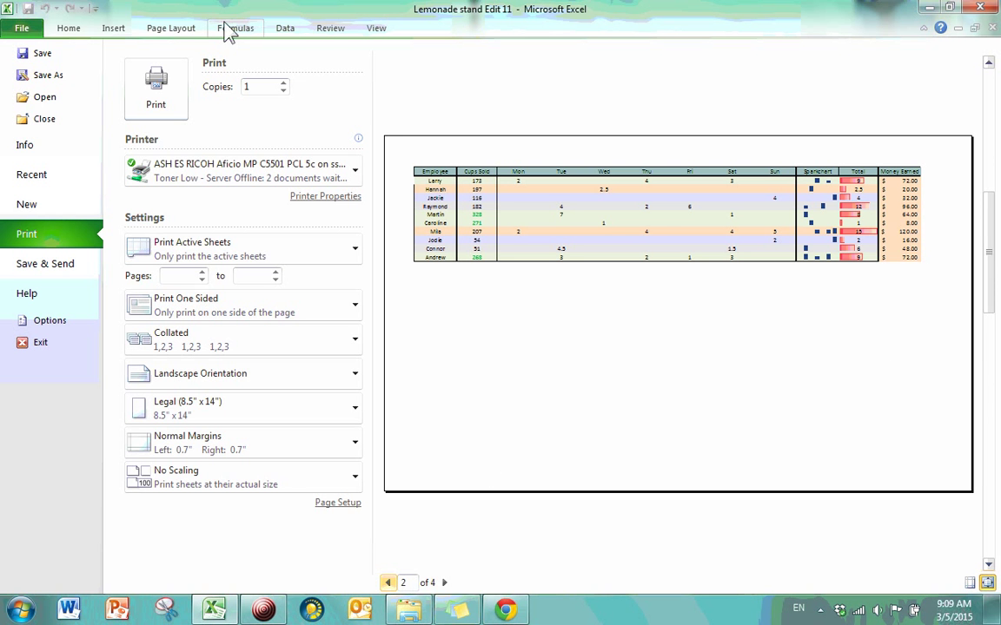
{"action": "left_click", "coordinate": [193, 34]}
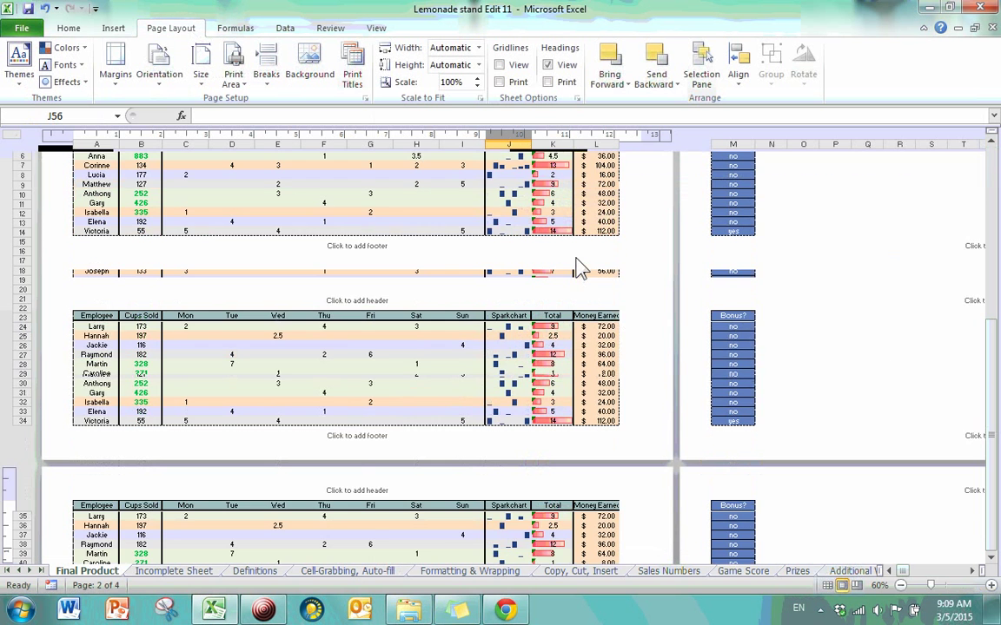
Clear the sheet's print area.
{"action": "scroll", "coordinate": [580, 269], "scroll_direction": "up", "scroll_amount": 10}
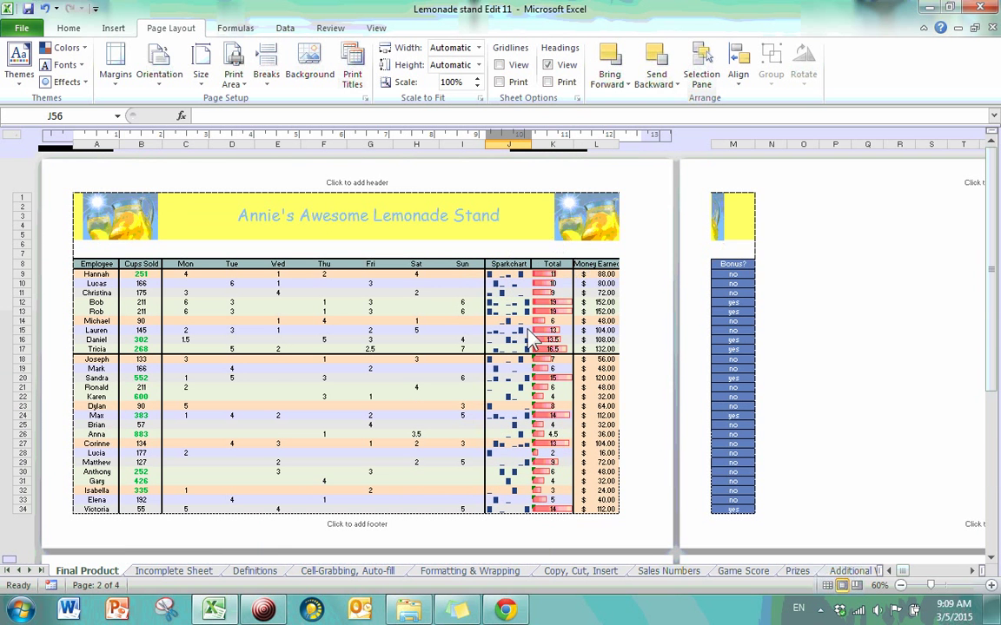
{"action": "scroll", "coordinate": [491, 271], "scroll_direction": "down", "scroll_amount": 5}
{"action": "scroll", "coordinate": [490, 272], "scroll_direction": "down", "scroll_amount": 5}
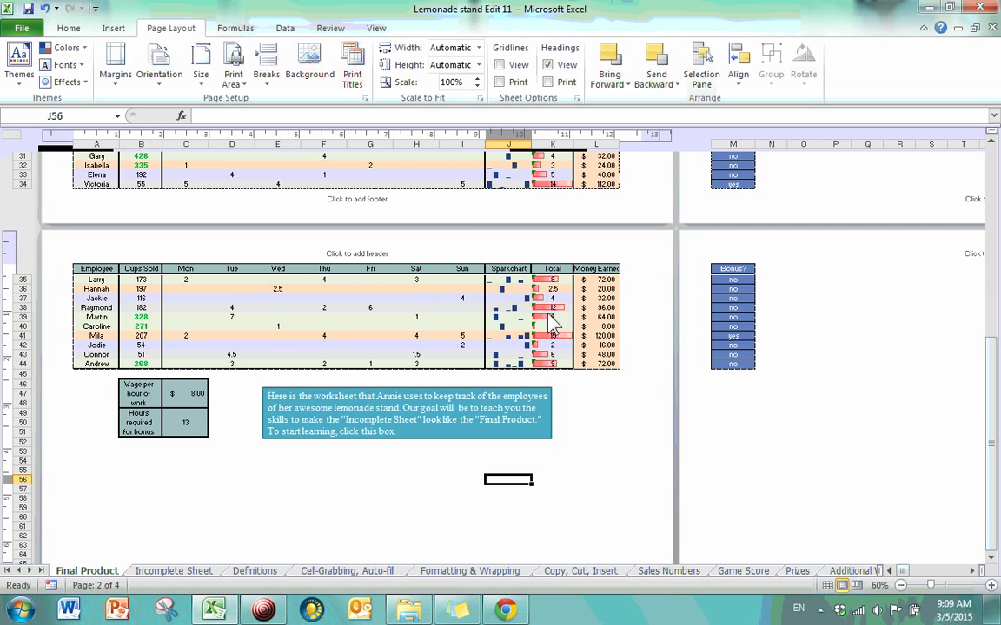
{"action": "scroll", "coordinate": [611, 288], "scroll_direction": "up", "scroll_amount": 3}
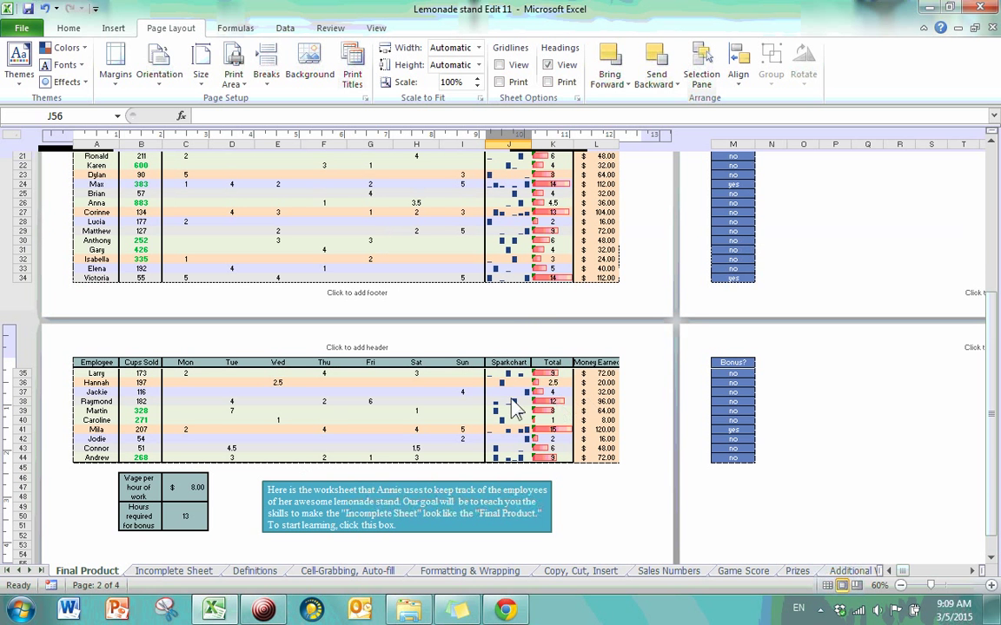
{"action": "left_click", "coordinate": [232, 74]}
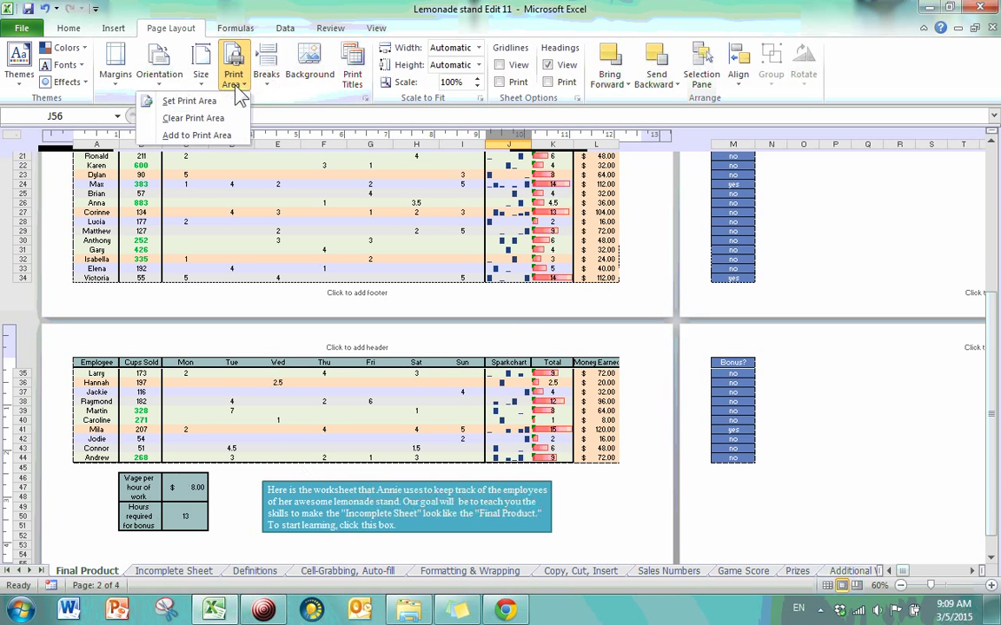
{"action": "left_click", "coordinate": [222, 117]}
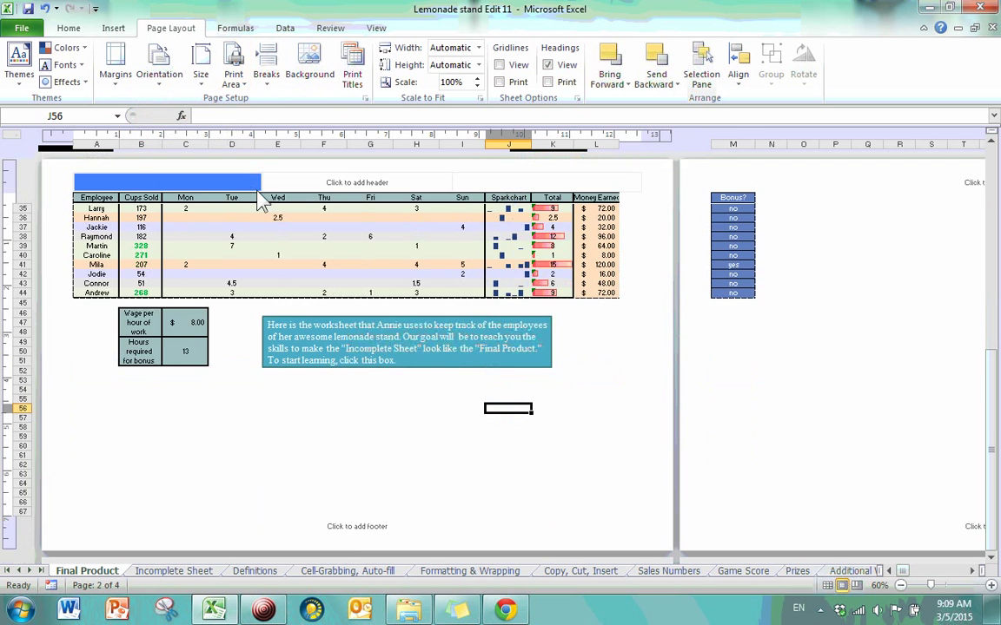
{"action": "scroll", "coordinate": [309, 238], "scroll_direction": "up", "scroll_amount": 5}
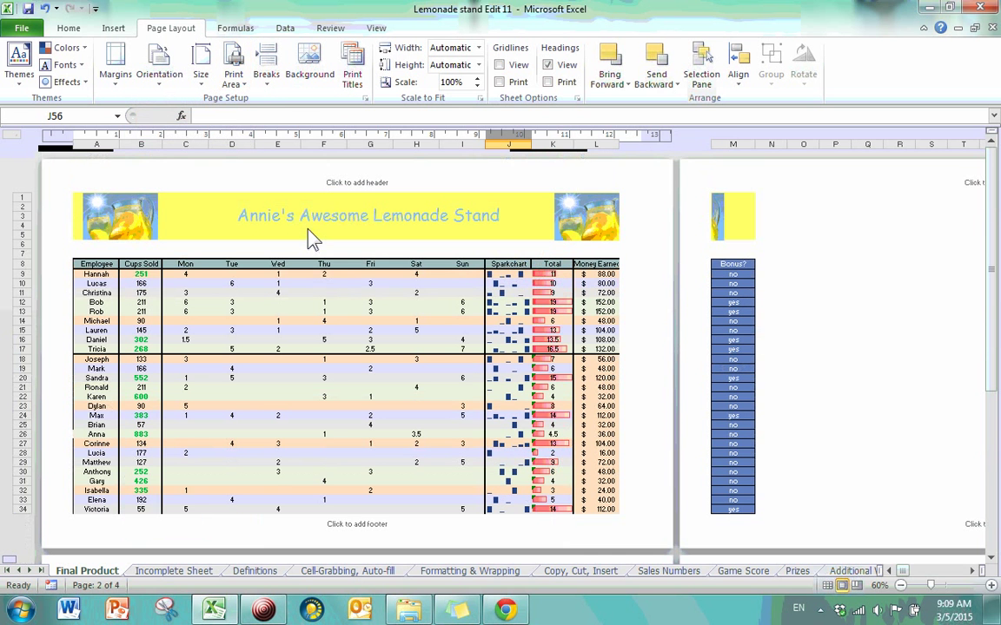
Recheck the print preview, which still shows 4 pages, then return to Page Layout.
{"action": "left_click", "coordinate": [24, 29]}
{"action": "left_click", "coordinate": [70, 236]}
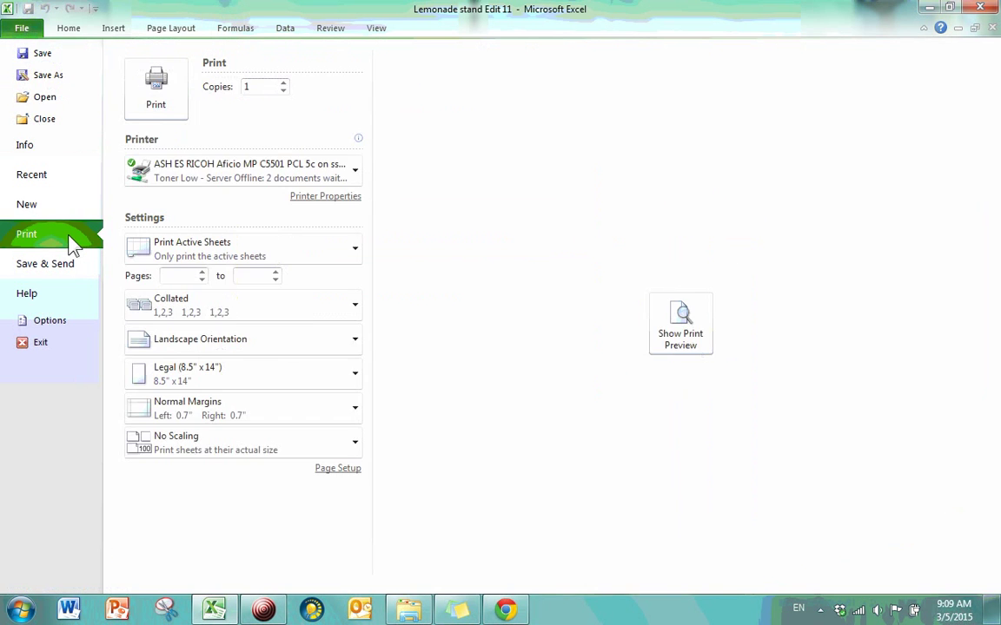
{"action": "left_click", "coordinate": [706, 323]}
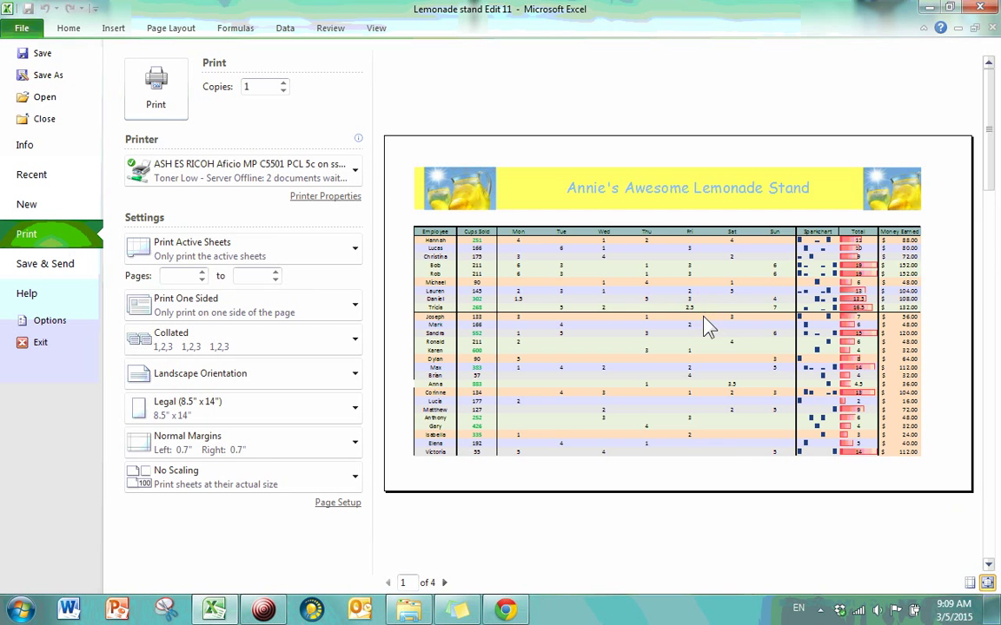
{"action": "scroll", "coordinate": [556, 391], "scroll_direction": "down", "scroll_amount": 1}
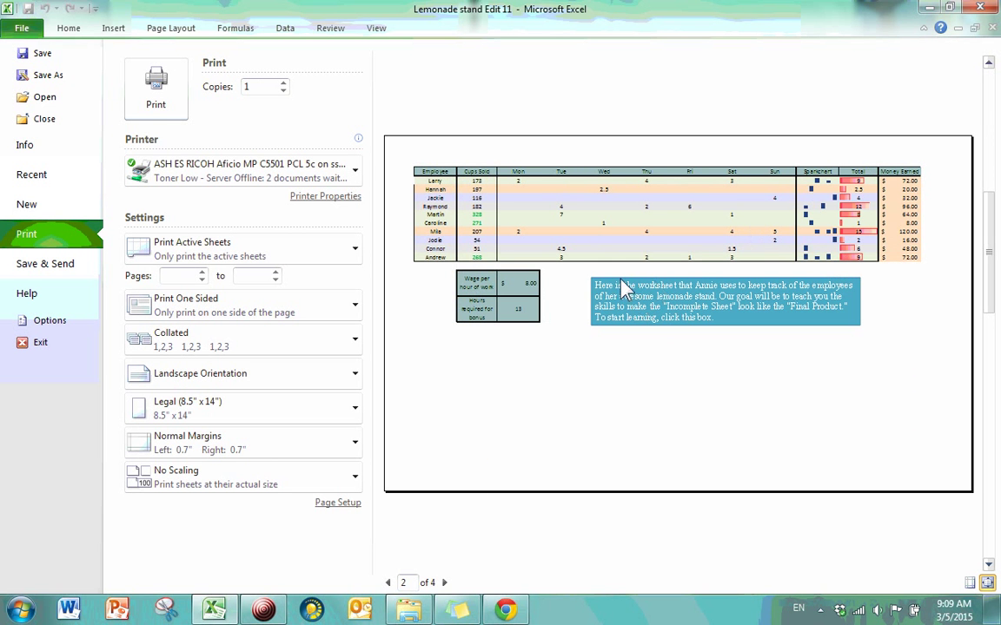
{"action": "left_click", "coordinate": [172, 29]}
Check the Print Area options unchanged, then select cells in the Thu column and I24:I27 in the Sun column.
{"action": "left_click", "coordinate": [241, 85]}
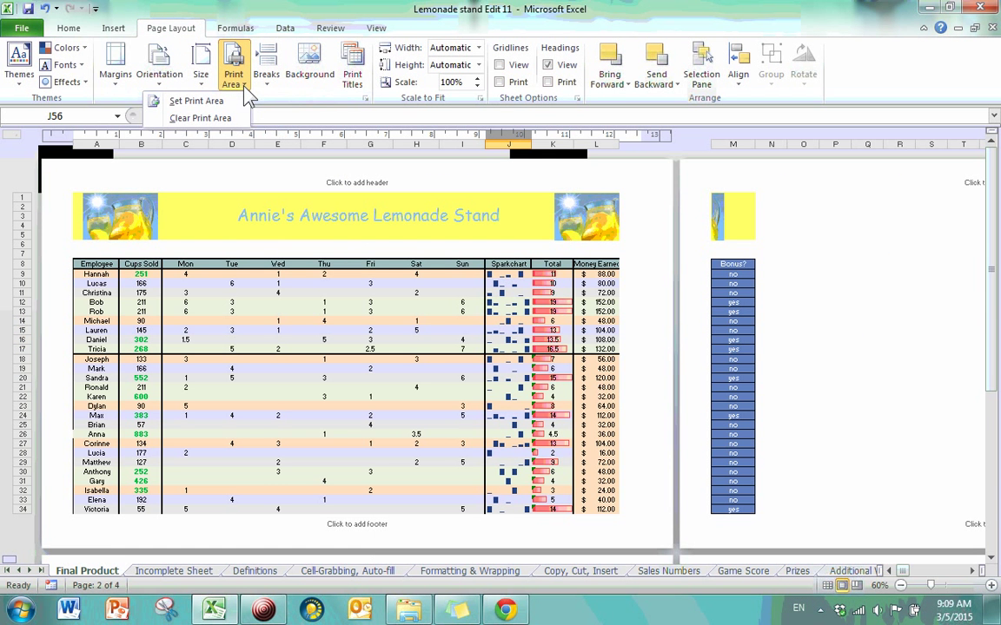
{"action": "left_click", "coordinate": [458, 389]}
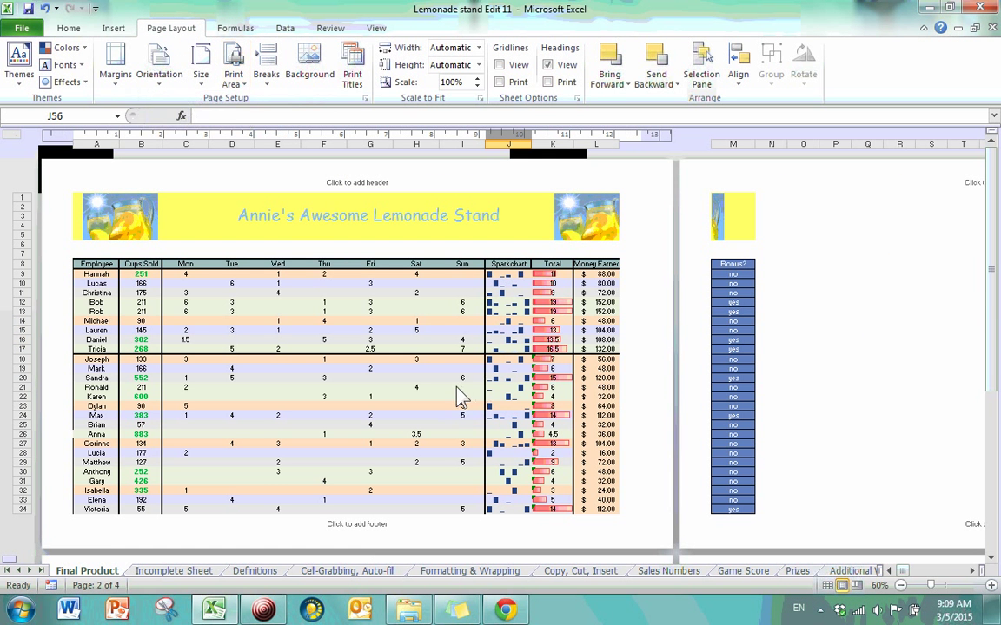
{"action": "scroll", "coordinate": [418, 324], "scroll_direction": "down", "scroll_amount": 10}
{"action": "scroll", "coordinate": [418, 324], "scroll_direction": "up", "scroll_amount": 10}
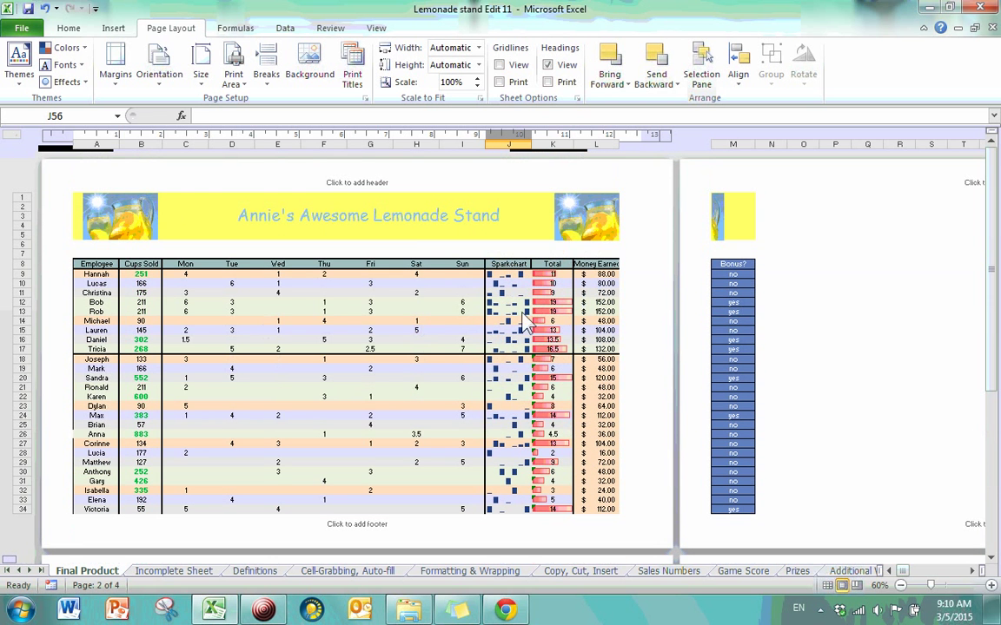
{"action": "scroll", "coordinate": [260, 321], "scroll_direction": "down", "scroll_amount": 12}
{"action": "scroll", "coordinate": [509, 313], "scroll_direction": "up", "scroll_amount": 12}
{"action": "scroll", "coordinate": [574, 322], "scroll_direction": "down", "scroll_amount": 10}
{"action": "scroll", "coordinate": [339, 415], "scroll_direction": "up", "scroll_amount": 10}
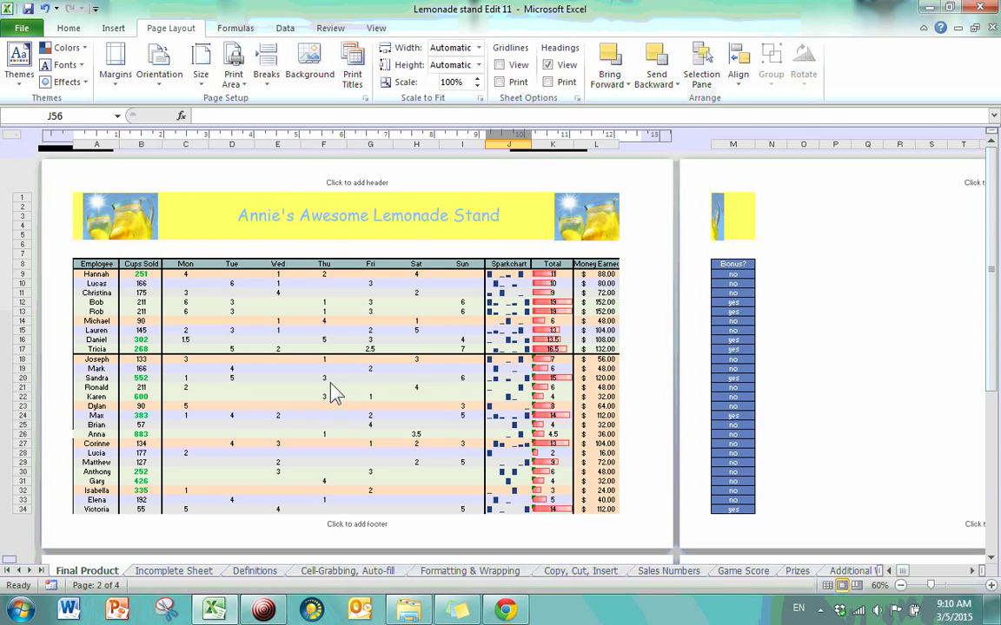
{"action": "left_click_drag", "start_coordinate": [324, 379], "coordinate": [329, 396]}
{"action": "left_click_drag", "start_coordinate": [462, 416], "coordinate": [458, 443]}
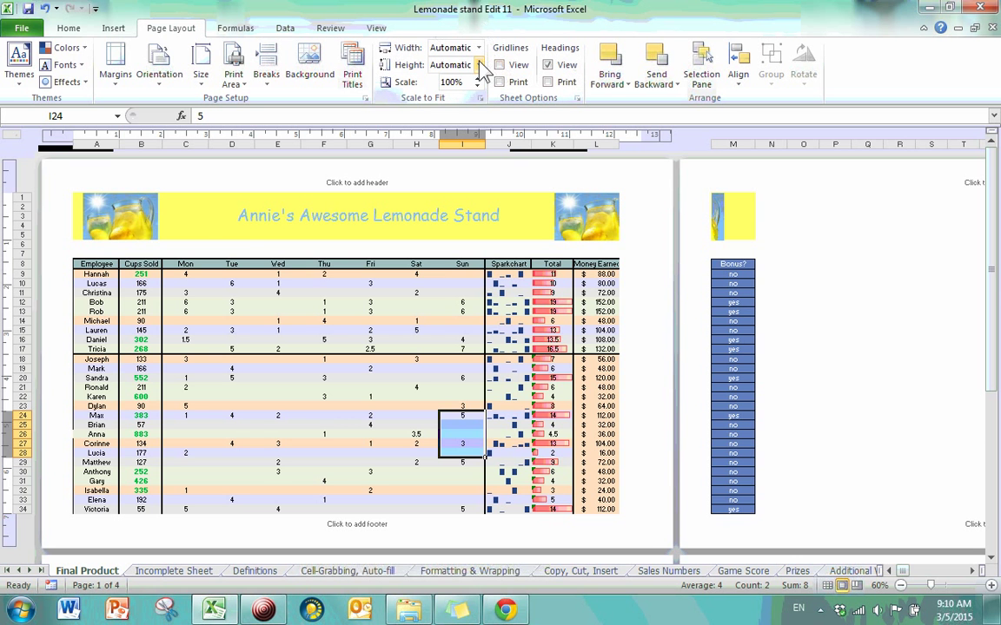
{"action": "scroll", "coordinate": [183, 218], "scroll_direction": "down", "scroll_amount": 10}
{"action": "scroll", "coordinate": [178, 223], "scroll_direction": "up", "scroll_amount": 10}
Fit the sheet to 1 page tall at 64% scale and zoom out to 30% to view it.
{"action": "left_click", "coordinate": [478, 66]}
{"action": "left_click", "coordinate": [415, 94]}
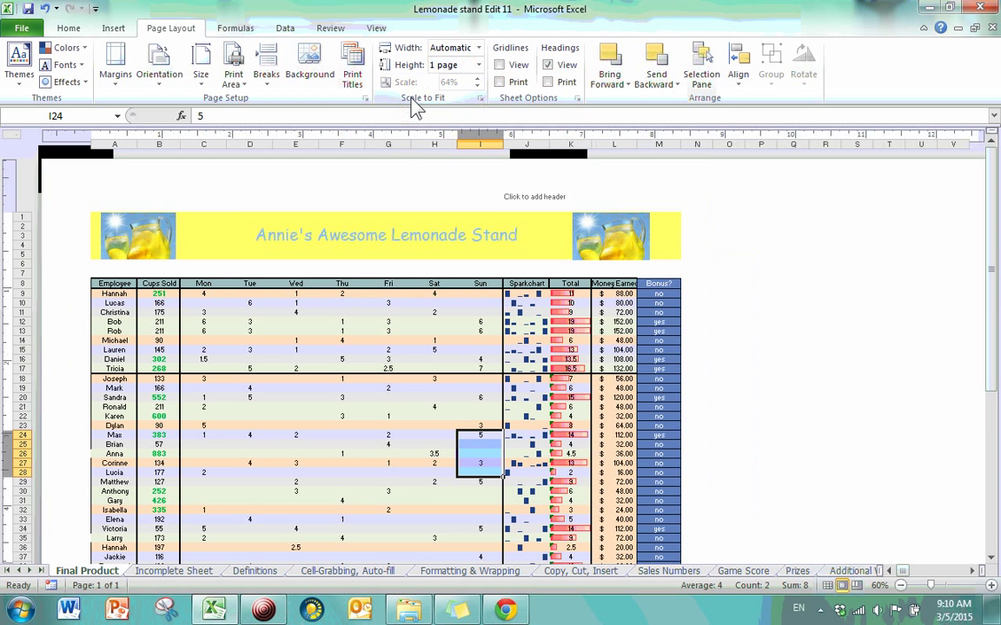
{"action": "left_click", "coordinate": [901, 585]}
{"action": "left_click", "coordinate": [900, 585]}
{"action": "left_click", "coordinate": [901, 585]}
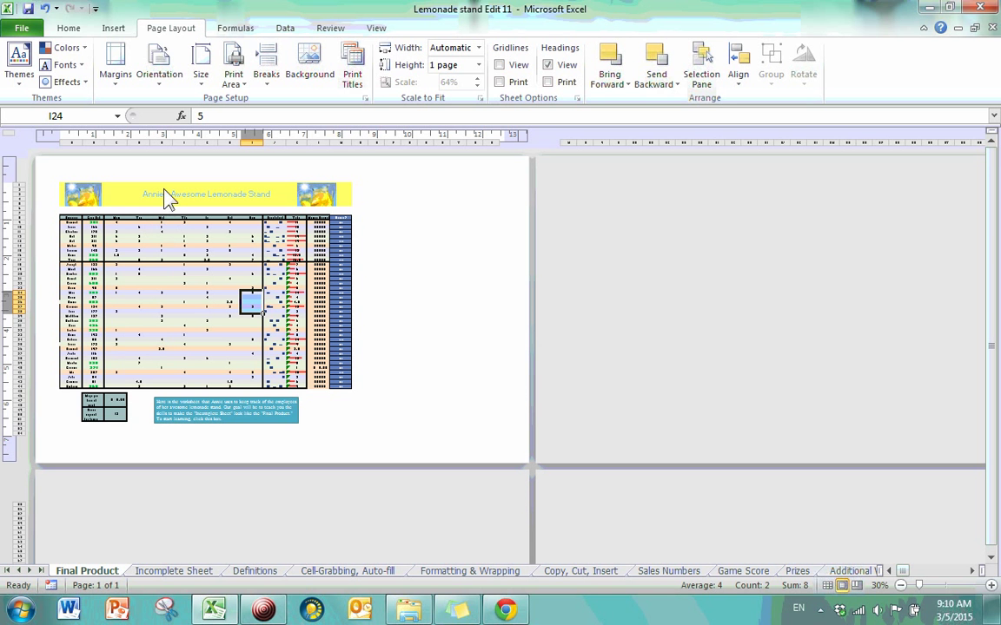
{"action": "left_click", "coordinate": [478, 65]}
{"action": "left_click", "coordinate": [431, 85]}
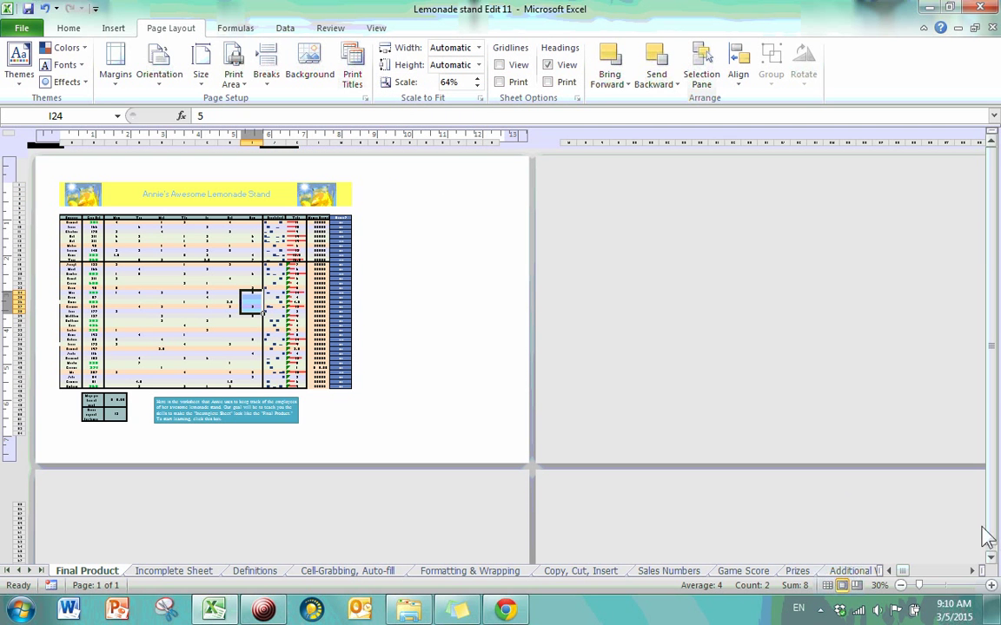
{"action": "left_click_drag", "start_coordinate": [918, 586], "coordinate": [980, 586]}
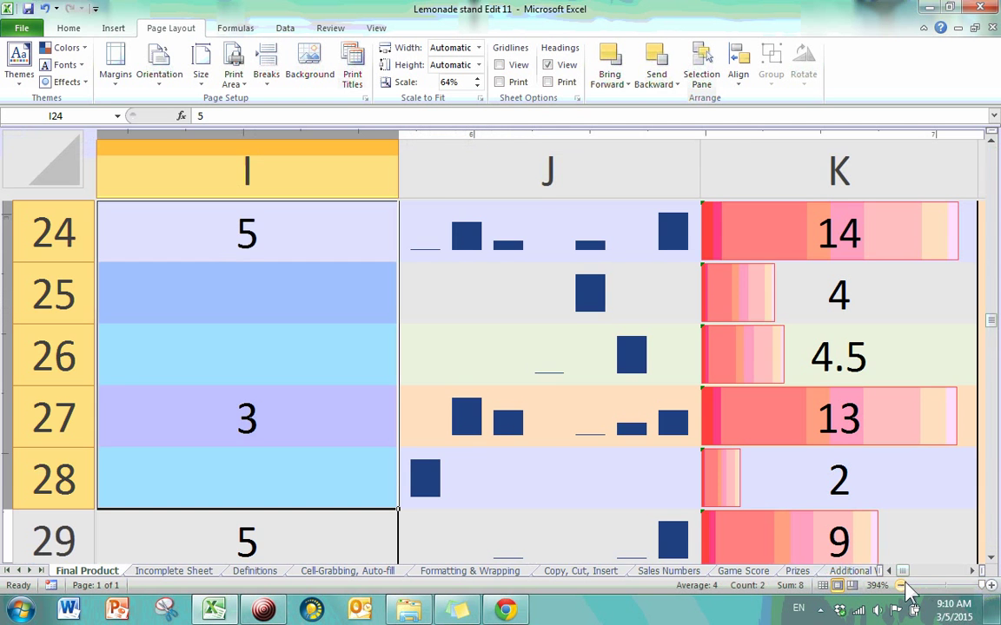
{"action": "left_click", "coordinate": [952, 587]}
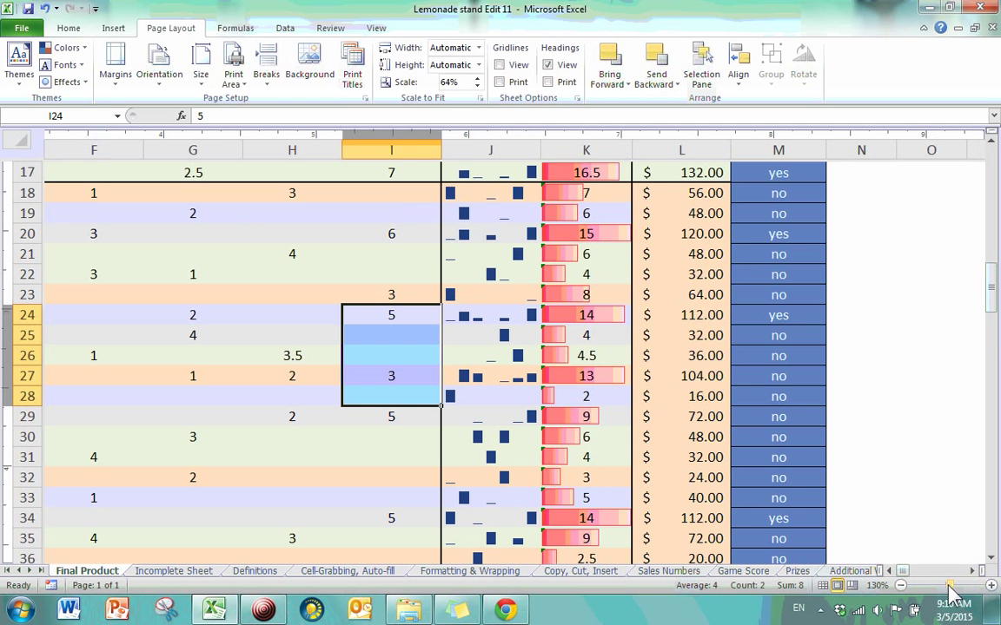
{"action": "left_click", "coordinate": [942, 587]}
{"action": "left_click", "coordinate": [929, 587]}
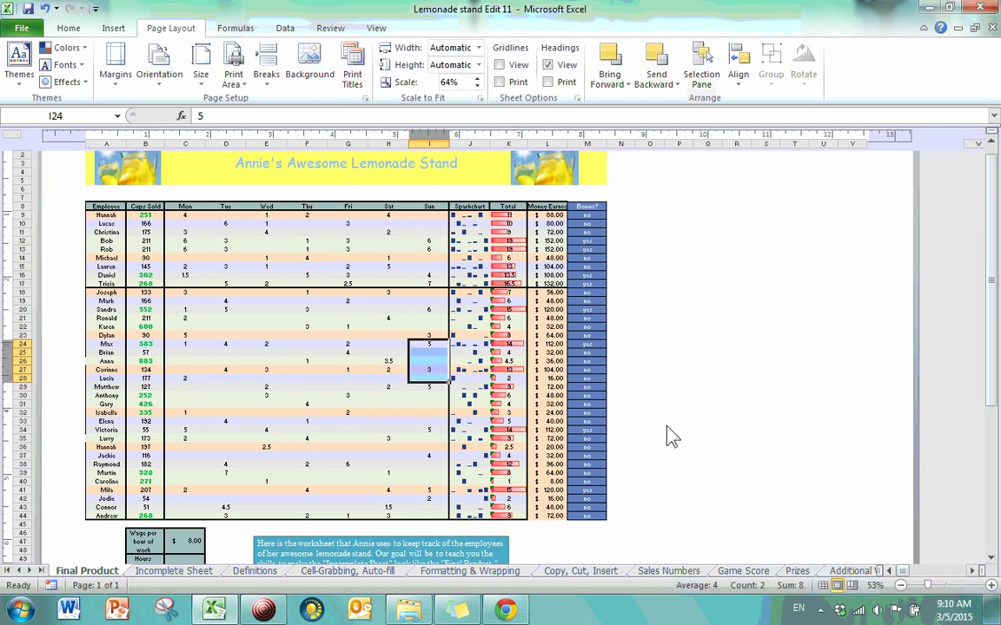
{"action": "scroll", "coordinate": [618, 395], "scroll_direction": "down", "scroll_amount": 3}
{"action": "scroll", "coordinate": [619, 393], "scroll_direction": "up", "scroll_amount": 5}
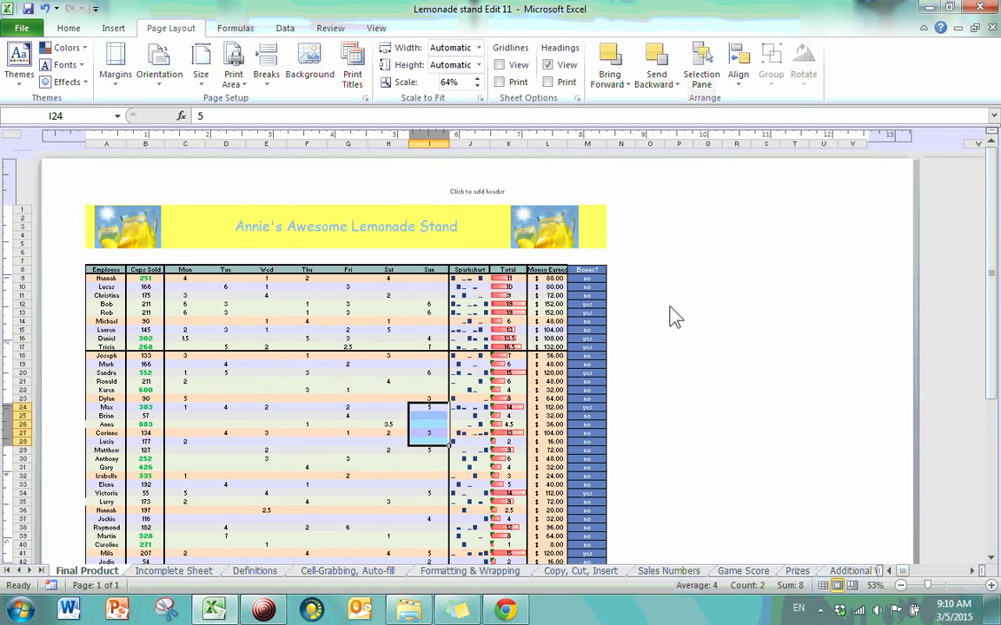
{"action": "scroll", "coordinate": [643, 252], "scroll_direction": "down", "scroll_amount": 5}
{"action": "scroll", "coordinate": [478, 213], "scroll_direction": "up", "scroll_amount": 5}
{"action": "left_click", "coordinate": [25, 210]}
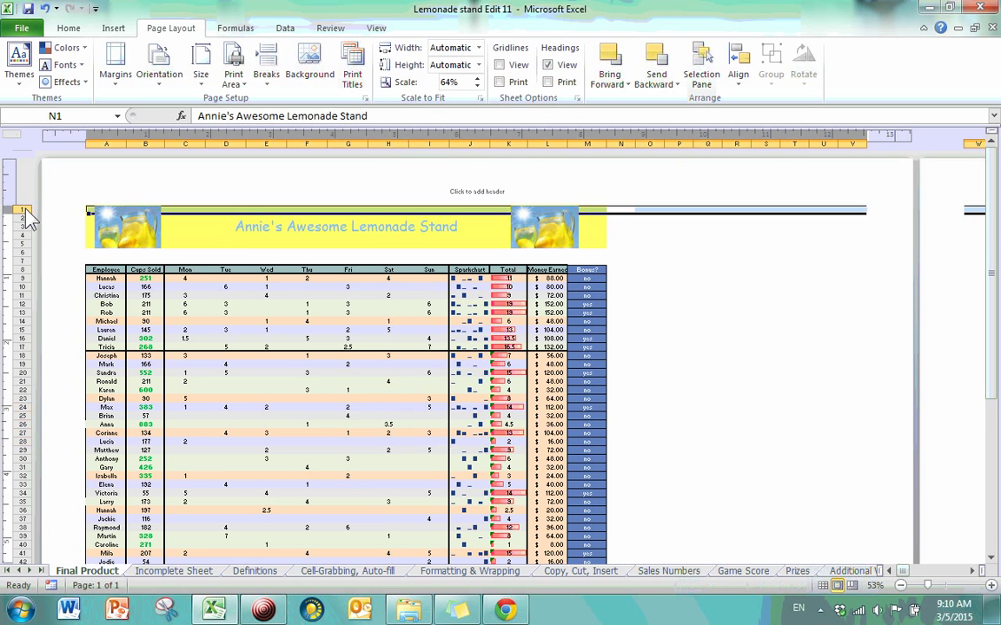
{"action": "left_click_drag", "start_coordinate": [26, 217], "coordinate": [26, 375]}
{"action": "scroll", "coordinate": [228, 361], "scroll_direction": "down", "scroll_amount": 5}
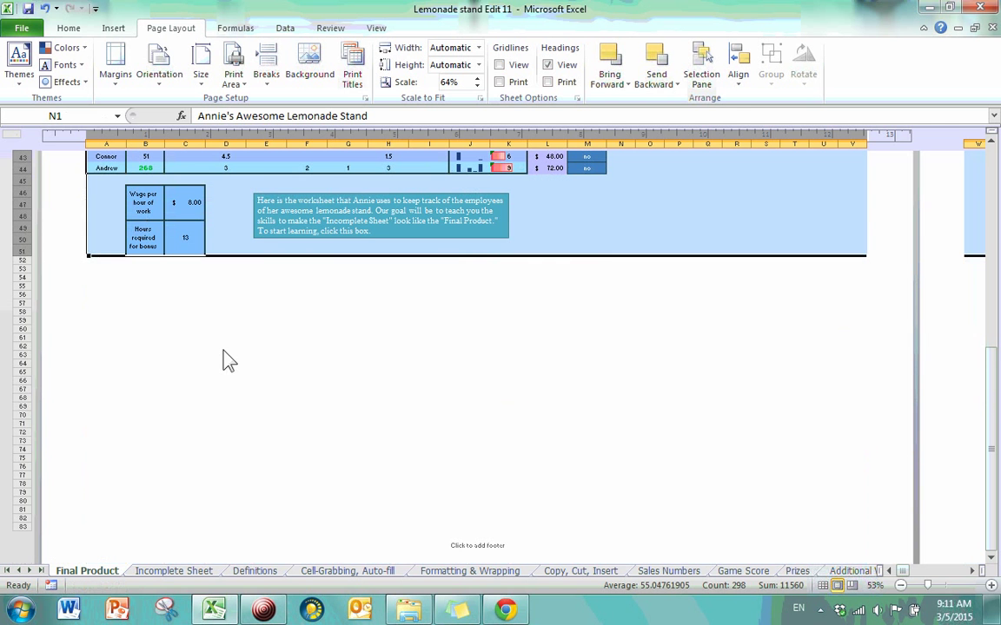
{"action": "left_click_drag", "start_coordinate": [29, 217], "coordinate": [26, 230]}
{"action": "scroll", "coordinate": [296, 304], "scroll_direction": "up", "scroll_amount": 5}
{"action": "scroll", "coordinate": [339, 311], "scroll_direction": "up", "scroll_amount": 5}
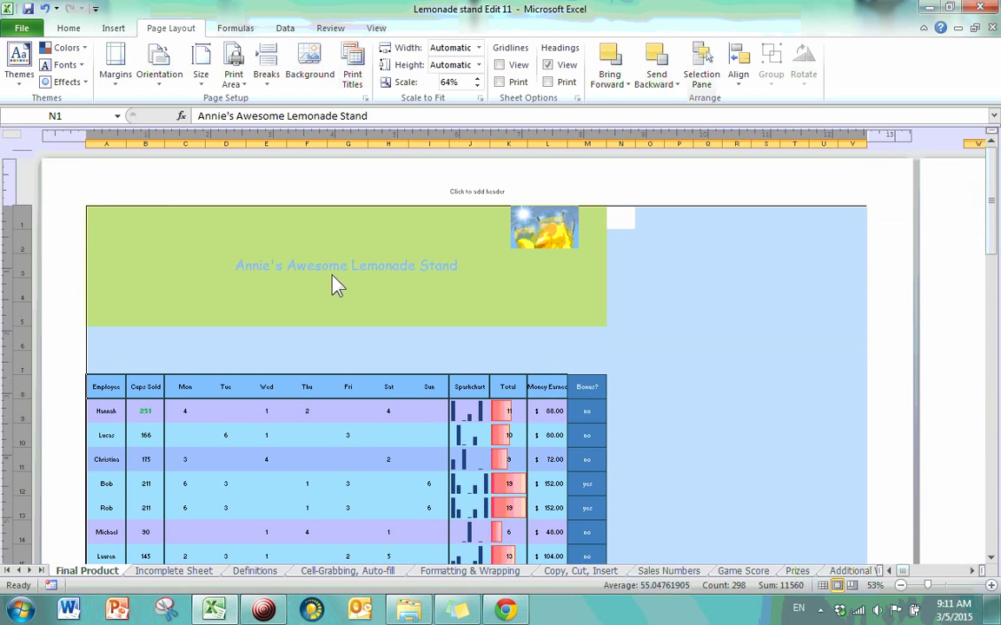
{"action": "left_click_drag", "start_coordinate": [128, 154], "coordinate": [153, 158]}
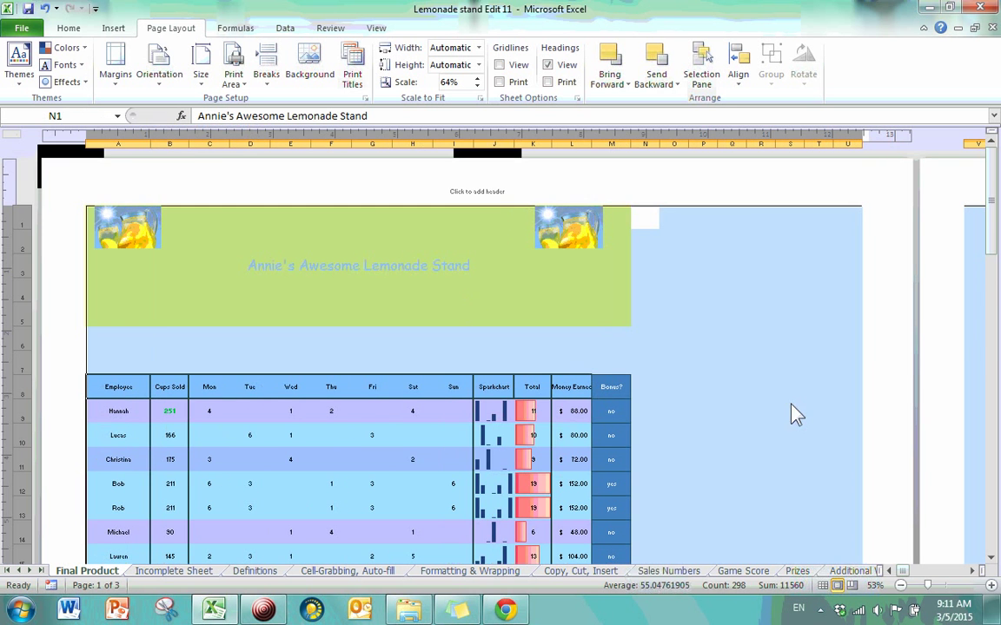
{"action": "scroll", "coordinate": [648, 372], "scroll_direction": "down", "scroll_amount": 5}
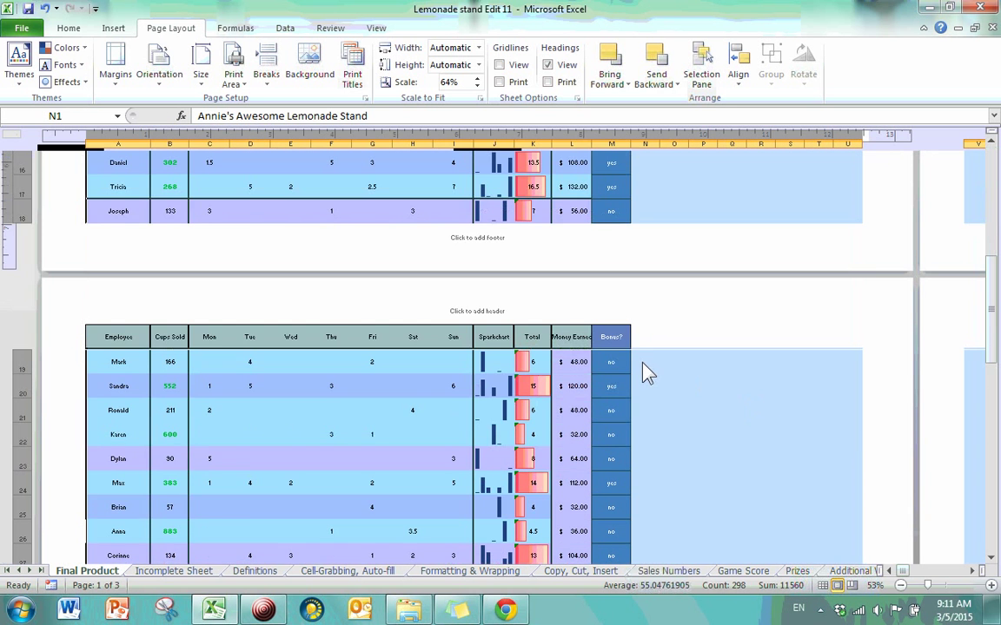
{"action": "scroll", "coordinate": [648, 373], "scroll_direction": "up", "scroll_amount": 5}
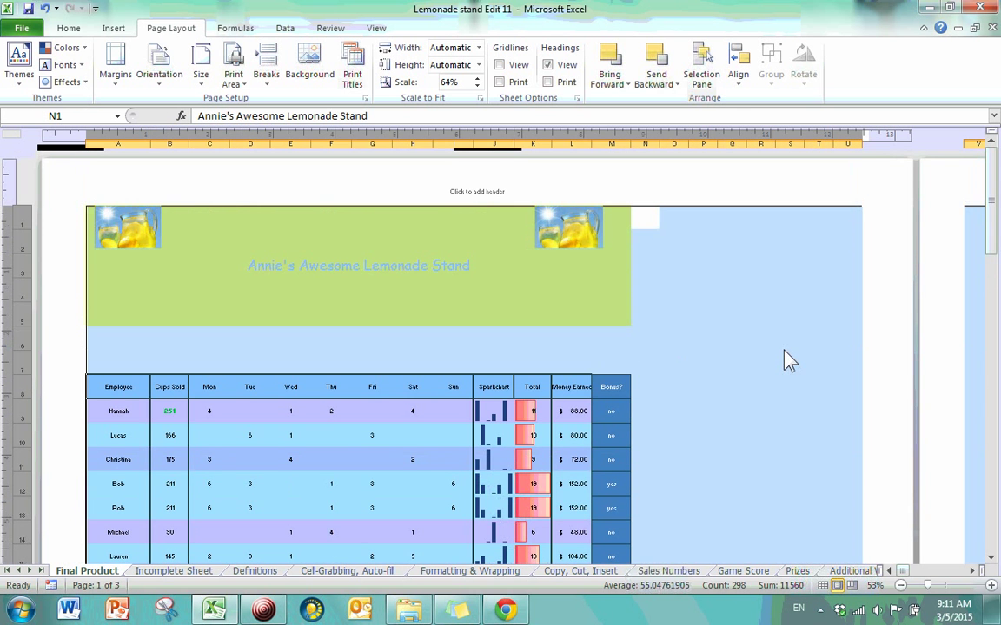
Clear the selection and step the print scale down to 20% with the Scale spinner.
{"action": "left_click", "coordinate": [748, 350]}
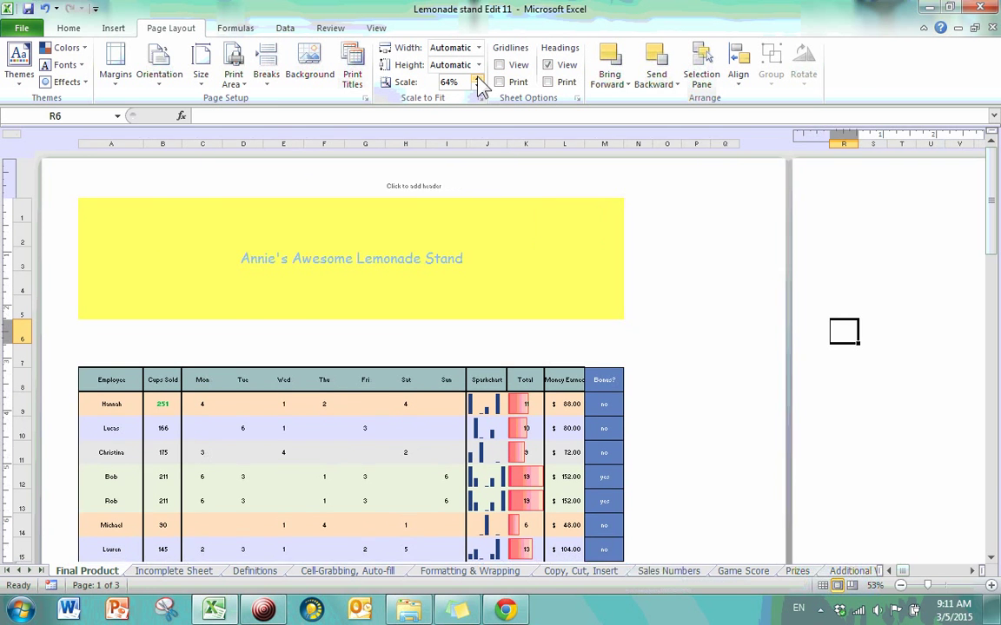
{"action": "left_click", "coordinate": [478, 77]}
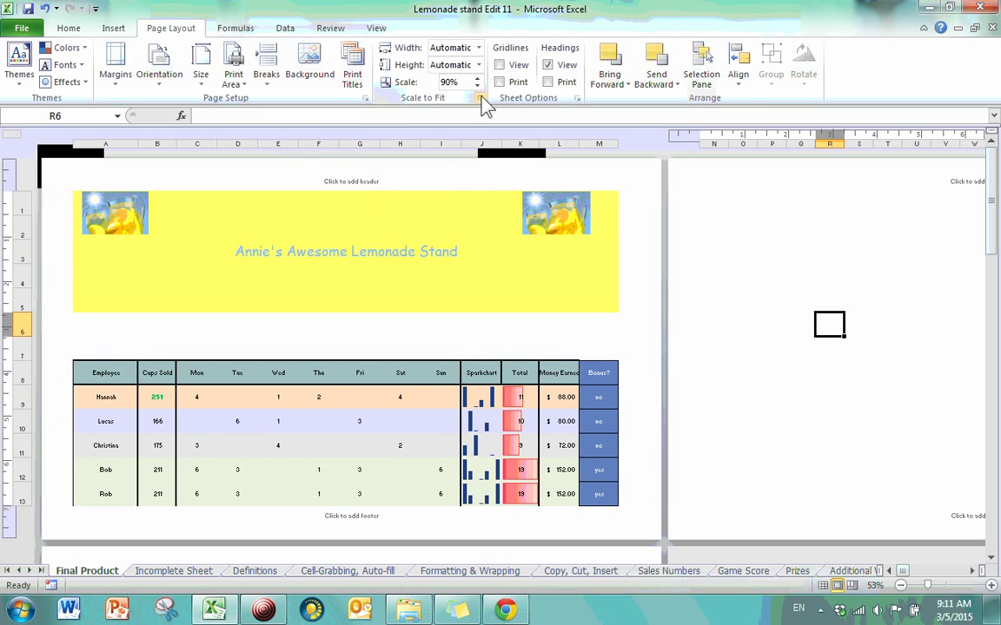
{"action": "left_click", "coordinate": [477, 86]}
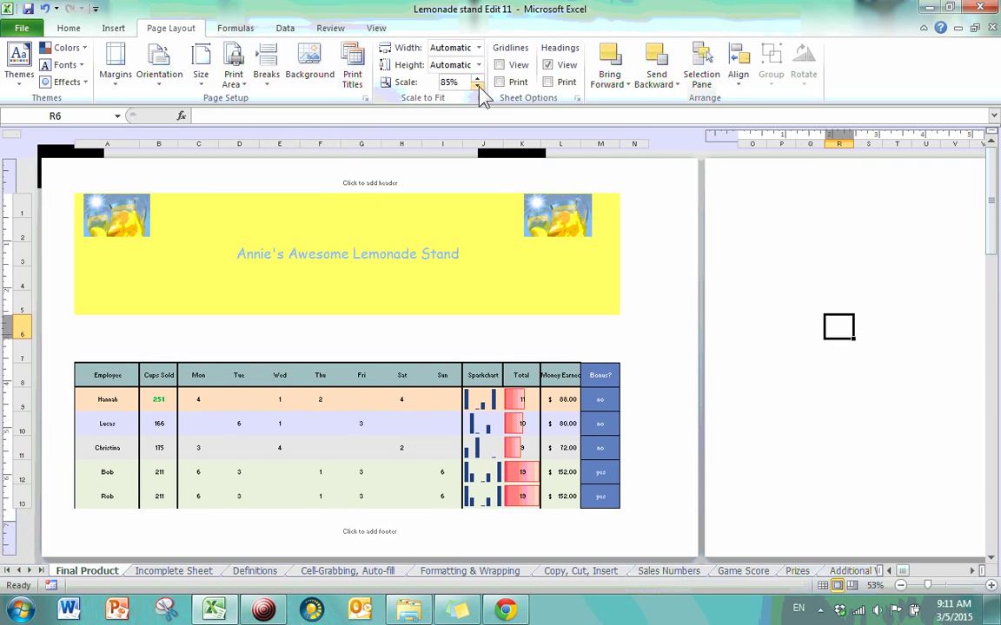
{"action": "left_click", "coordinate": [477, 86]}
{"action": "left_click", "coordinate": [477, 86]}
{"action": "left_click", "coordinate": [477, 86]}
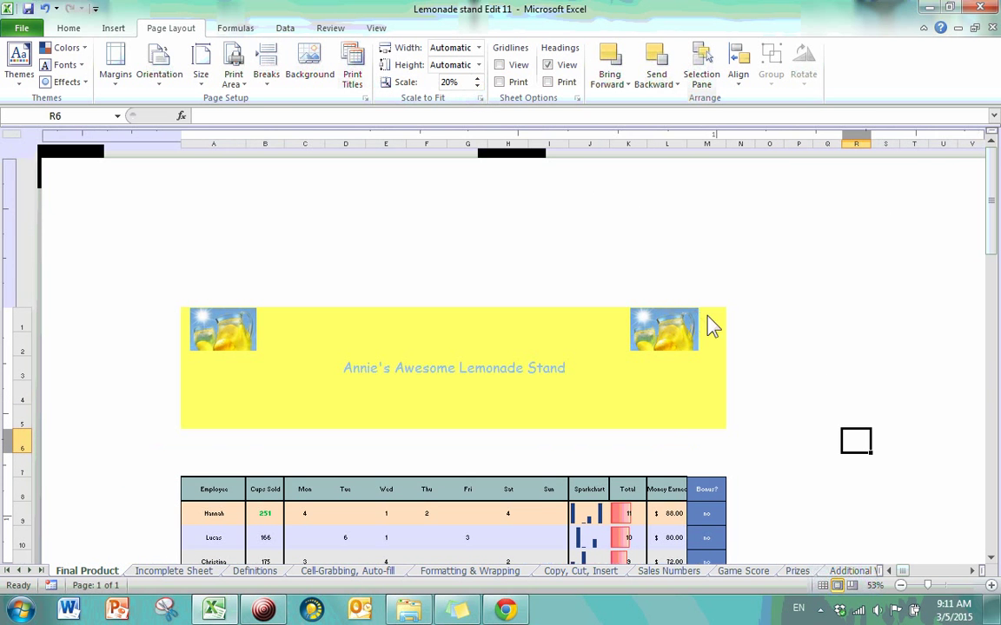
Zoom out to whole pages, then magnify to 148% on the yellow title area.
{"action": "left_click", "coordinate": [900, 585]}
{"action": "left_click", "coordinate": [900, 585]}
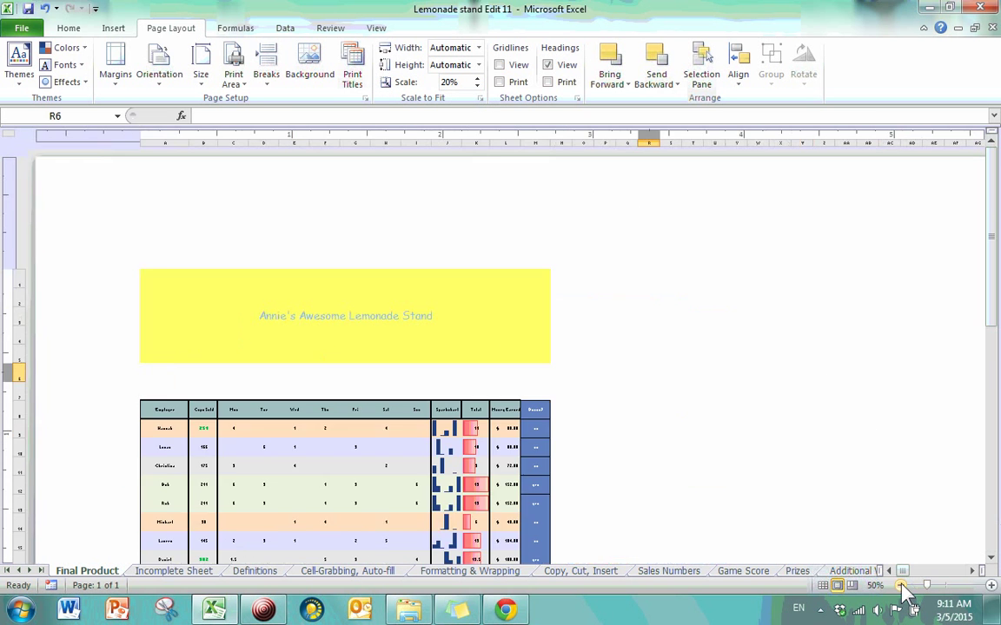
{"action": "left_click", "coordinate": [900, 585]}
{"action": "left_click", "coordinate": [901, 586]}
{"action": "left_click", "coordinate": [901, 586]}
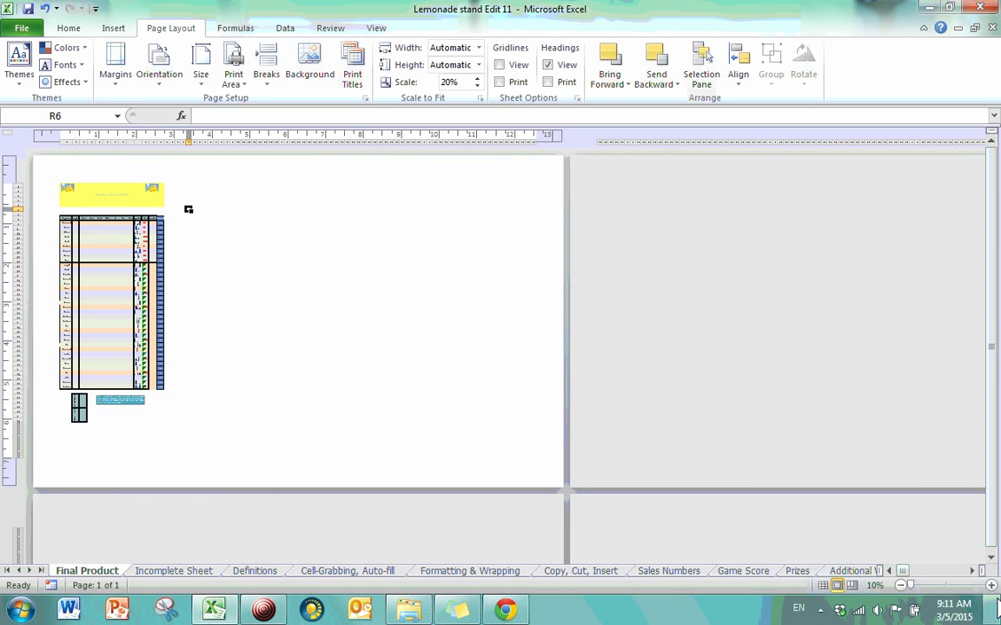
{"action": "left_click", "coordinate": [988, 586]}
{"action": "left_click", "coordinate": [988, 587]}
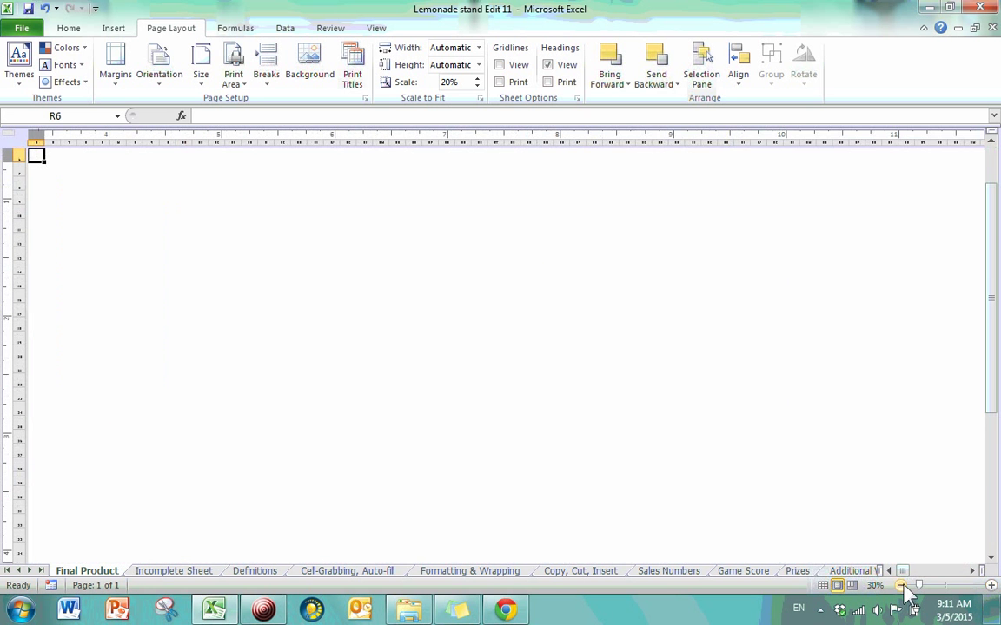
{"action": "left_click_drag", "start_coordinate": [918, 585], "coordinate": [955, 593]}
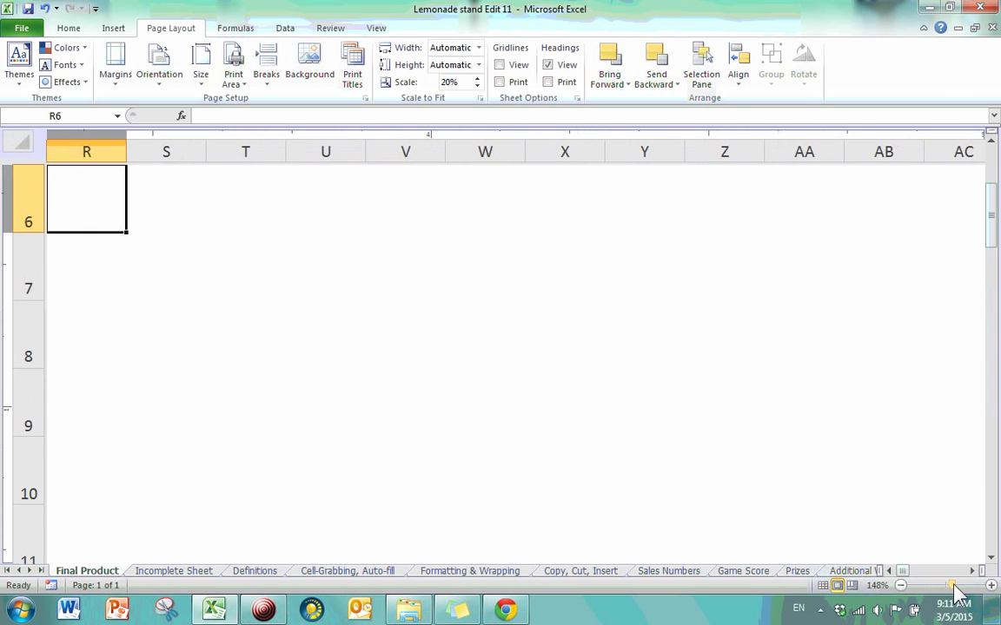
{"action": "scroll", "coordinate": [641, 520], "scroll_direction": "up", "scroll_amount": 2}
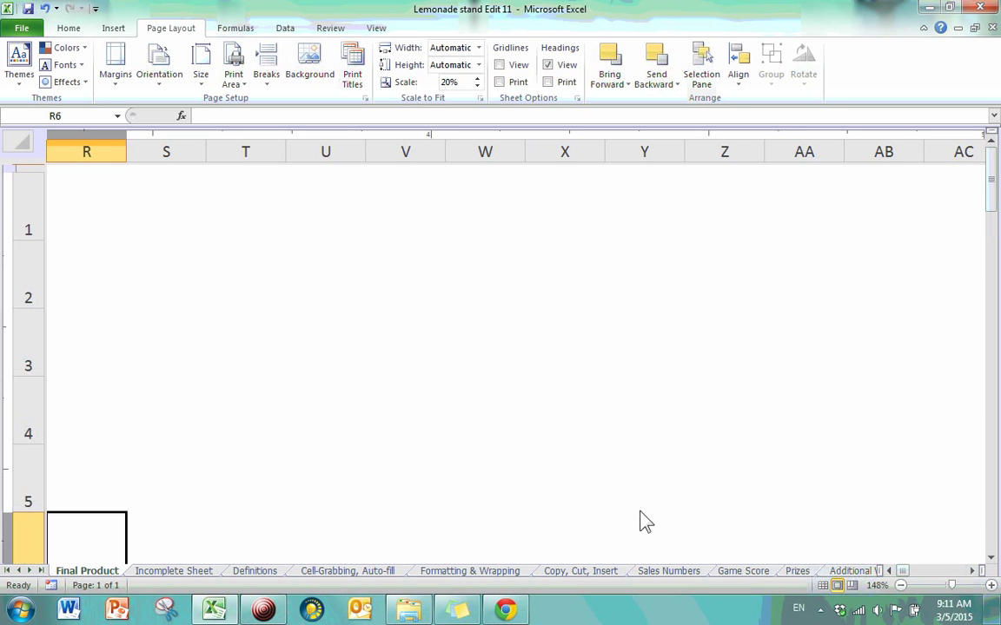
{"action": "left_click", "coordinate": [897, 571]}
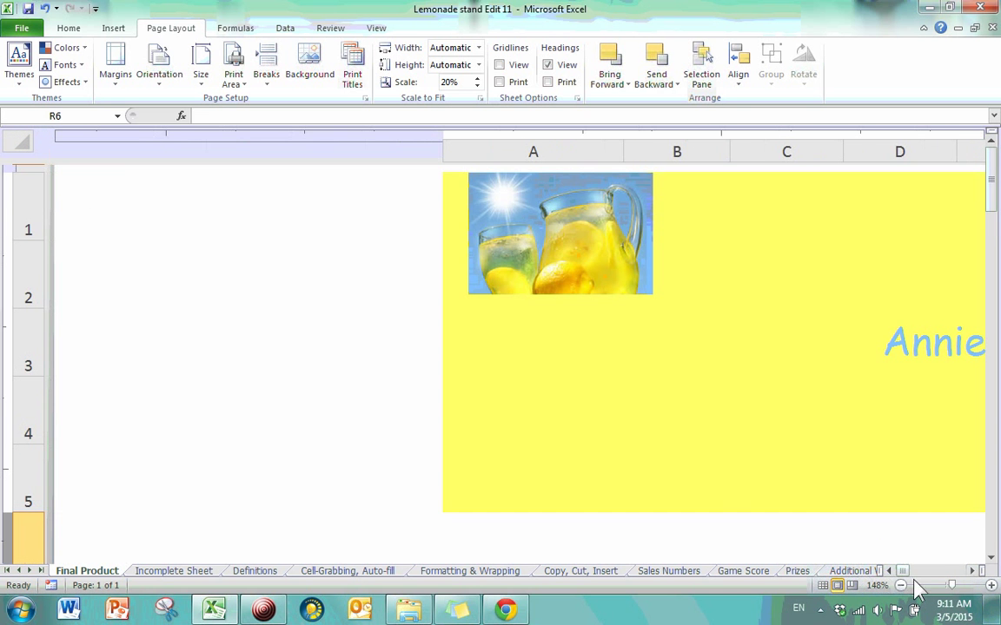
Zoom the view back out to see the 20% page on screen.
{"action": "left_click", "coordinate": [901, 586]}
{"action": "left_click", "coordinate": [900, 585]}
{"action": "left_click", "coordinate": [901, 586]}
{"action": "left_click", "coordinate": [900, 586]}
{"action": "left_click", "coordinate": [901, 585]}
{"action": "left_click", "coordinate": [901, 586]}
{"action": "left_click", "coordinate": [901, 586]}
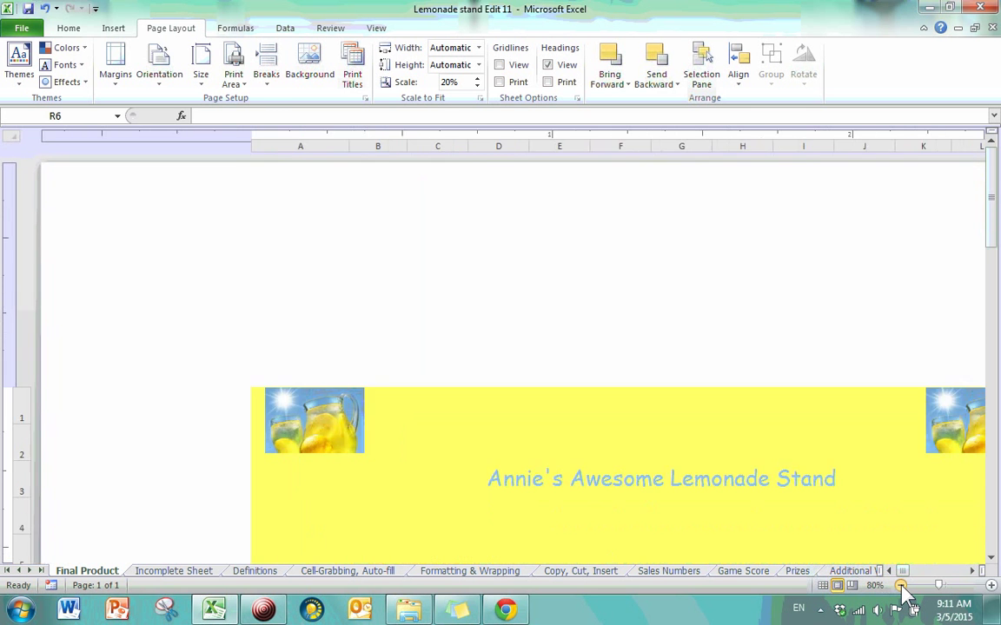
{"action": "left_click", "coordinate": [901, 586]}
{"action": "left_click", "coordinate": [901, 585]}
{"action": "left_click", "coordinate": [901, 585]}
{"action": "left_click", "coordinate": [901, 586]}
{"action": "left_click", "coordinate": [901, 585]}
{"action": "scroll", "coordinate": [386, 306], "scroll_direction": "down", "scroll_amount": 10}
{"action": "scroll", "coordinate": [390, 304], "scroll_direction": "up", "scroll_amount": 10}
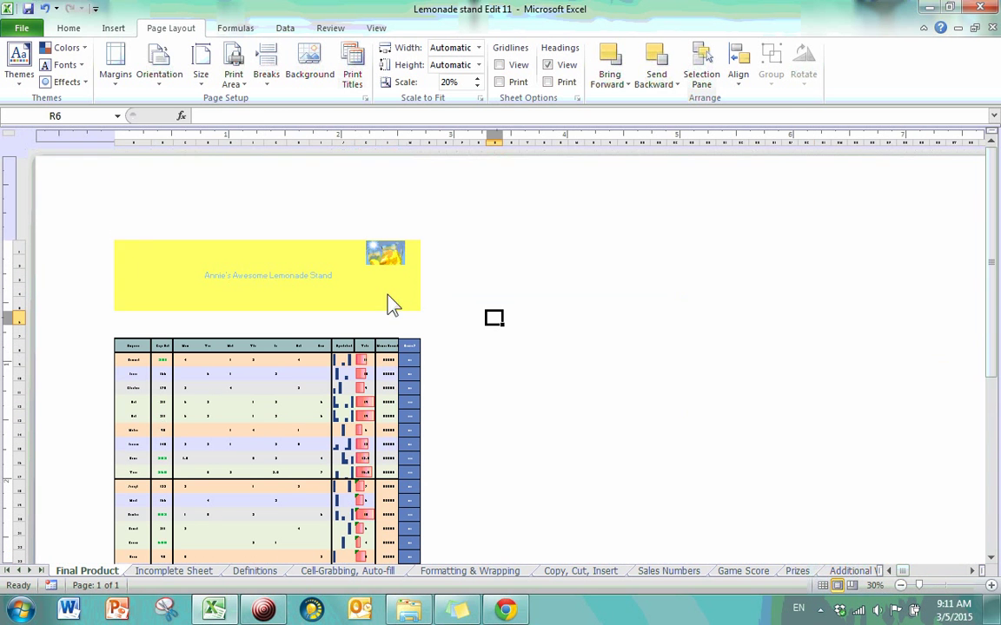
Set the print scale to 100% and select the merged title cell A1.
{"action": "left_click", "coordinate": [453, 82]}
{"action": "type", "text": "100"}
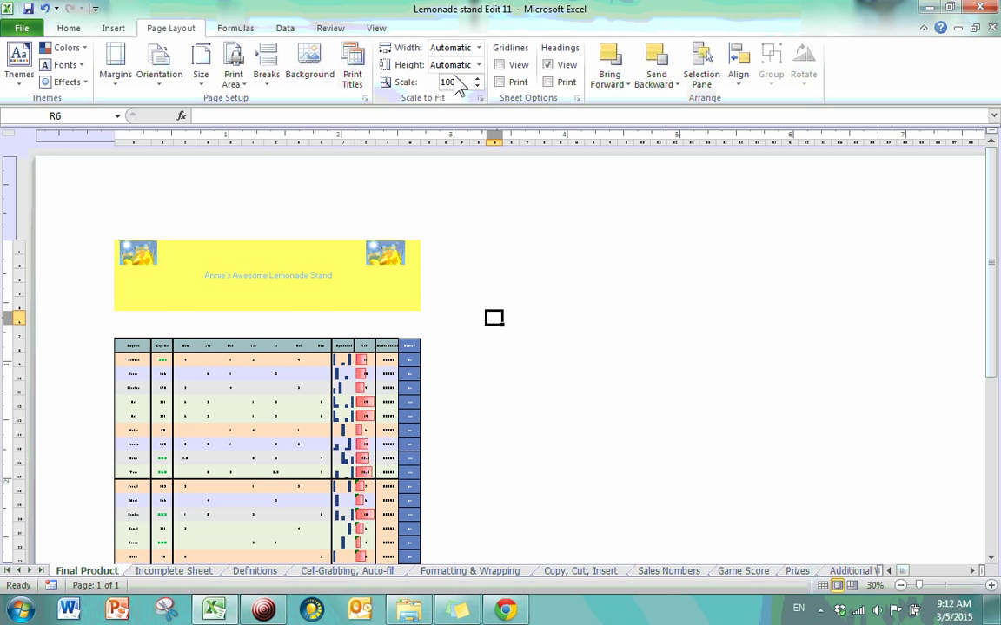
{"action": "key", "text": "Return"}
{"action": "scroll", "coordinate": [436, 261], "scroll_direction": "down", "scroll_amount": 5}
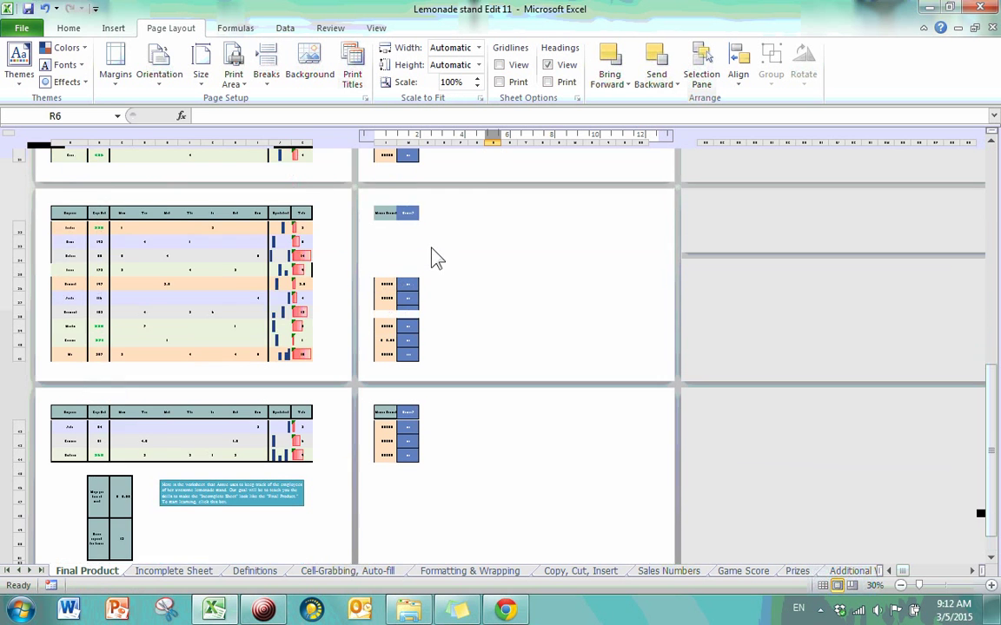
{"action": "scroll", "coordinate": [435, 257], "scroll_direction": "up", "scroll_amount": 3}
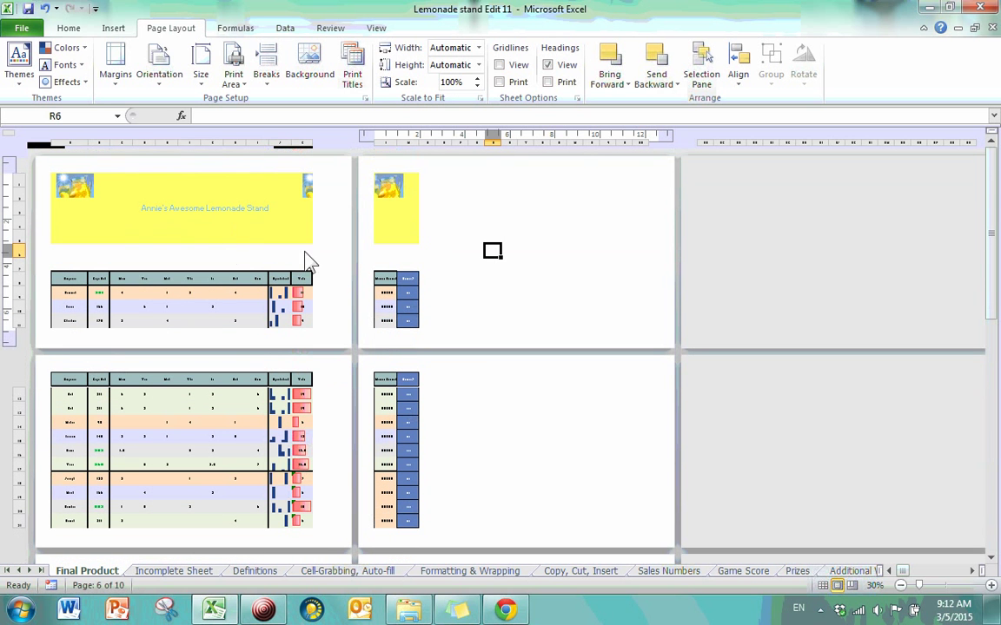
{"action": "left_click", "coordinate": [399, 227]}
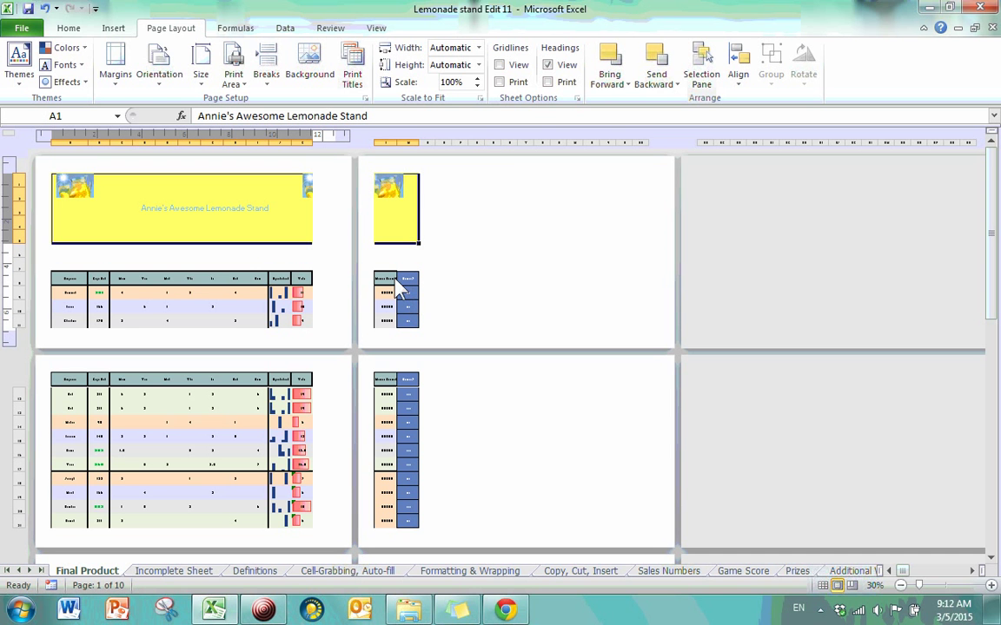
Raise the print scale to 150%, then 220%, spreading the sheet over 39 pages.
{"action": "left_click", "coordinate": [455, 86]}
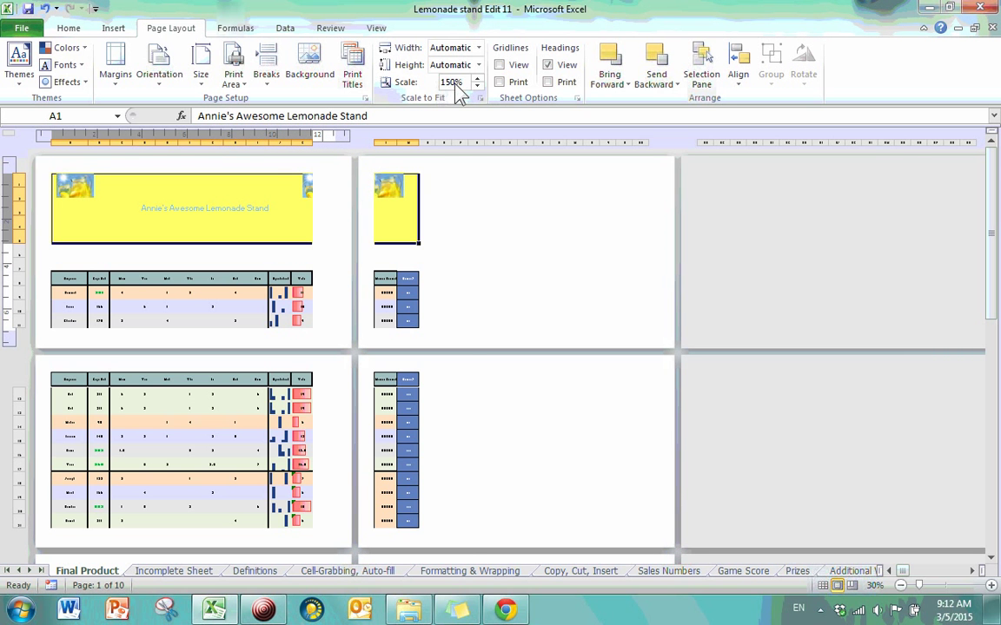
{"action": "key", "text": "Return"}
{"action": "left_click", "coordinate": [453, 85]}
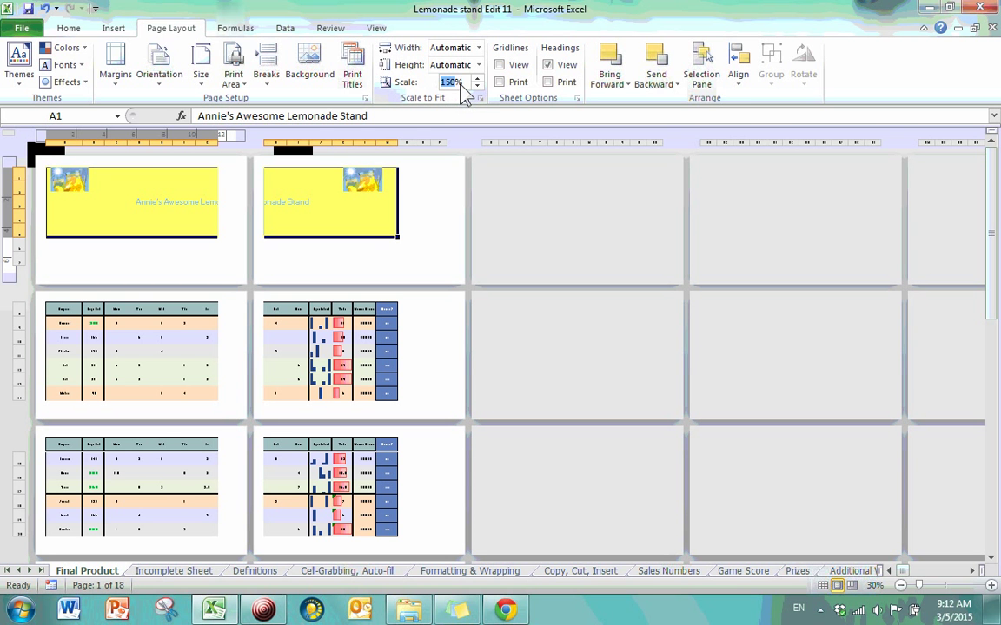
{"action": "type", "text": "220"}
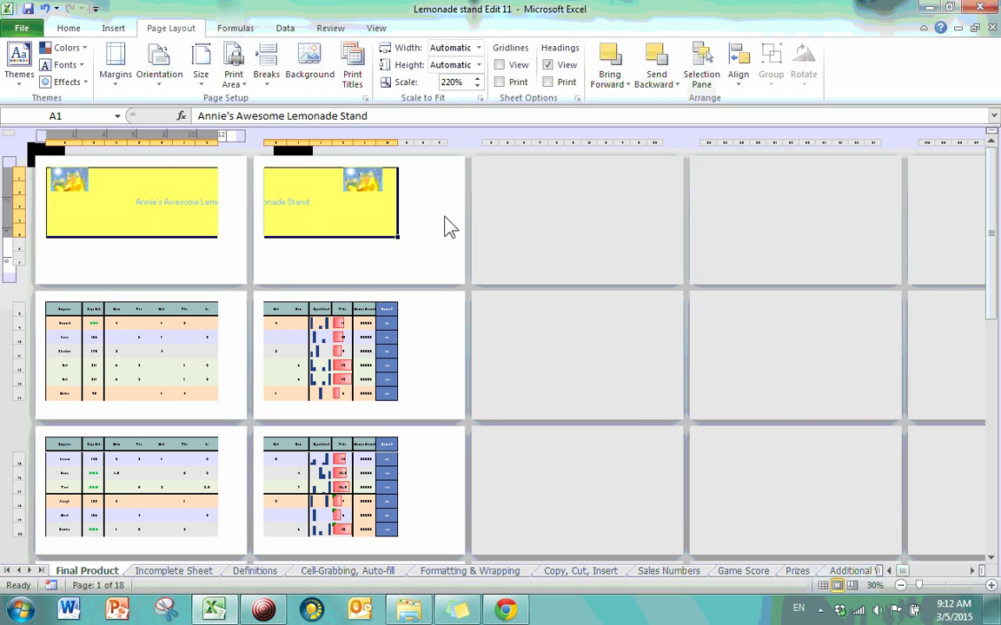
{"action": "key", "text": "Return"}
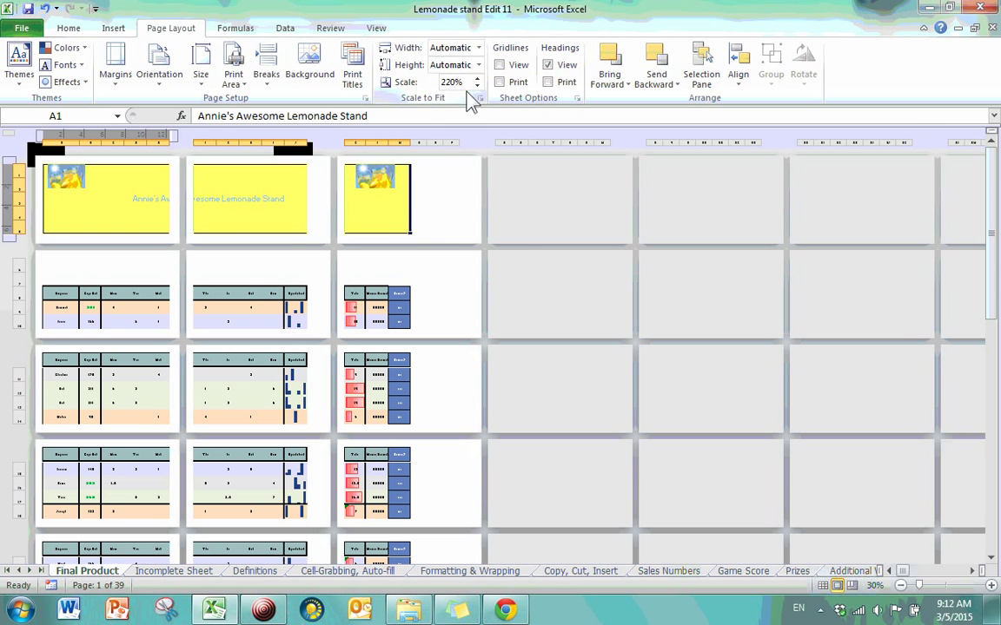
{"action": "scroll", "coordinate": [306, 263], "scroll_direction": "down", "scroll_amount": 5}
{"action": "scroll", "coordinate": [287, 256], "scroll_direction": "up", "scroll_amount": 5}
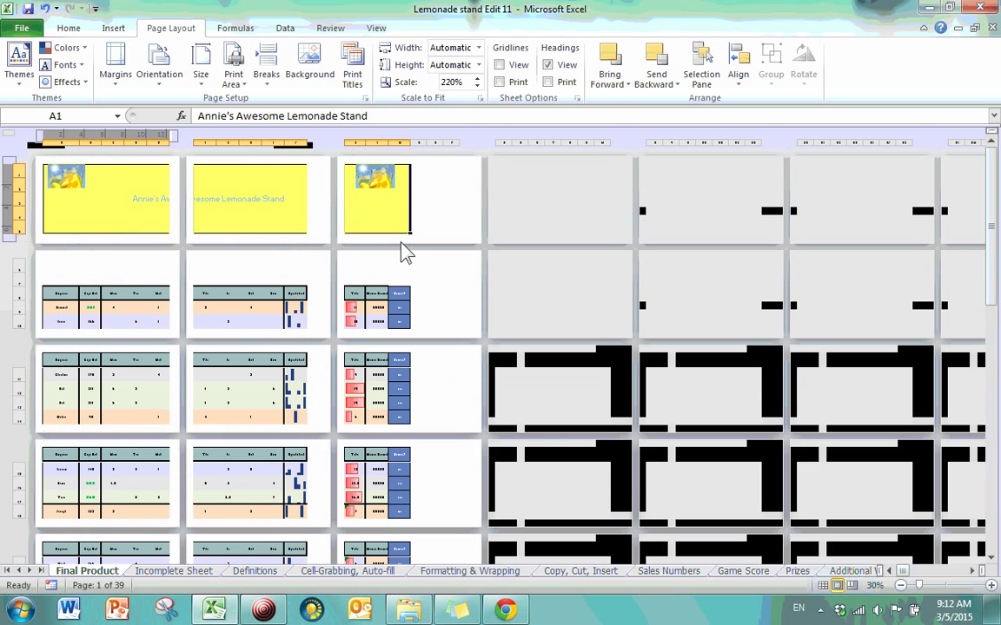
Browse the Page Setup, Print Area and paper Size options, reaching the full Page Setup dialog.
{"action": "left_click", "coordinate": [480, 99]}
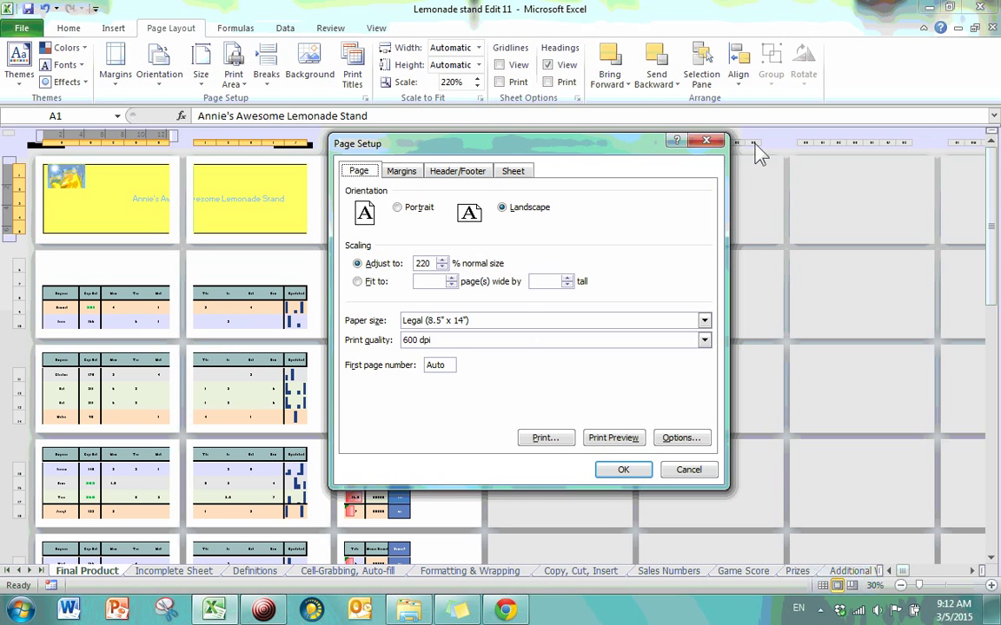
{"action": "left_click", "coordinate": [708, 142]}
{"action": "left_click", "coordinate": [232, 82]}
{"action": "left_click", "coordinate": [200, 75]}
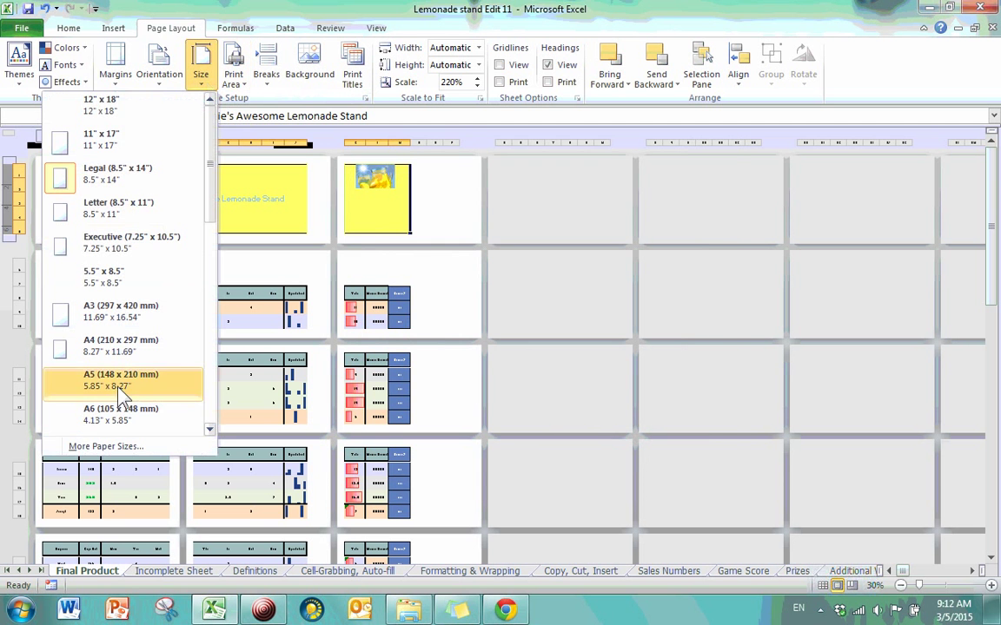
{"action": "left_click", "coordinate": [111, 449]}
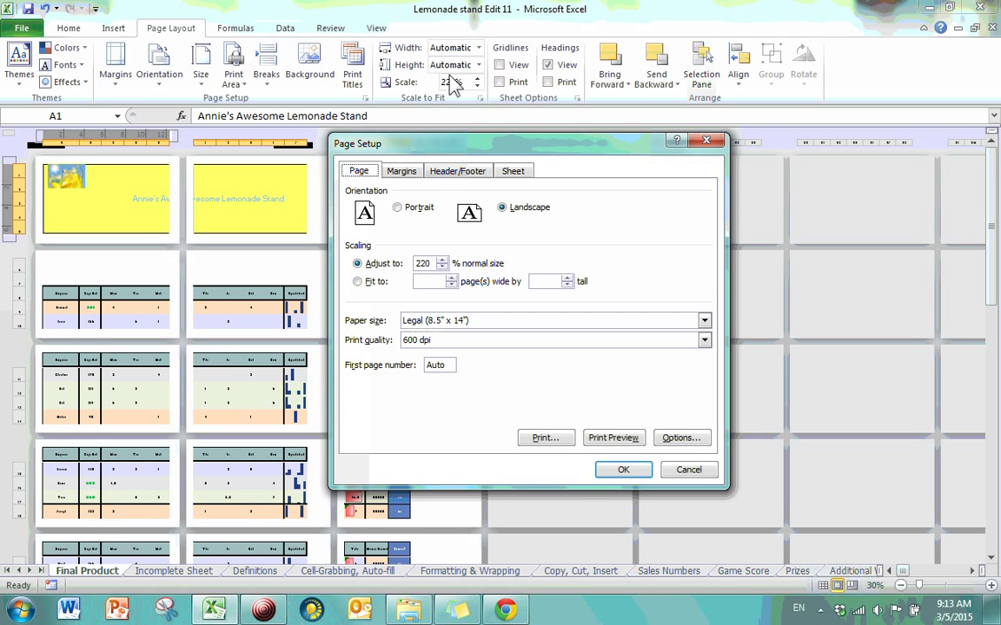
Switch scaling to Fit to 1 page wide by 1 tall and confirm with OK.
{"action": "left_click", "coordinate": [369, 282]}
{"action": "left_click", "coordinate": [451, 279]}
{"action": "left_click", "coordinate": [547, 286]}
{"action": "type", "text": "1"}
{"action": "left_click", "coordinate": [620, 474]}
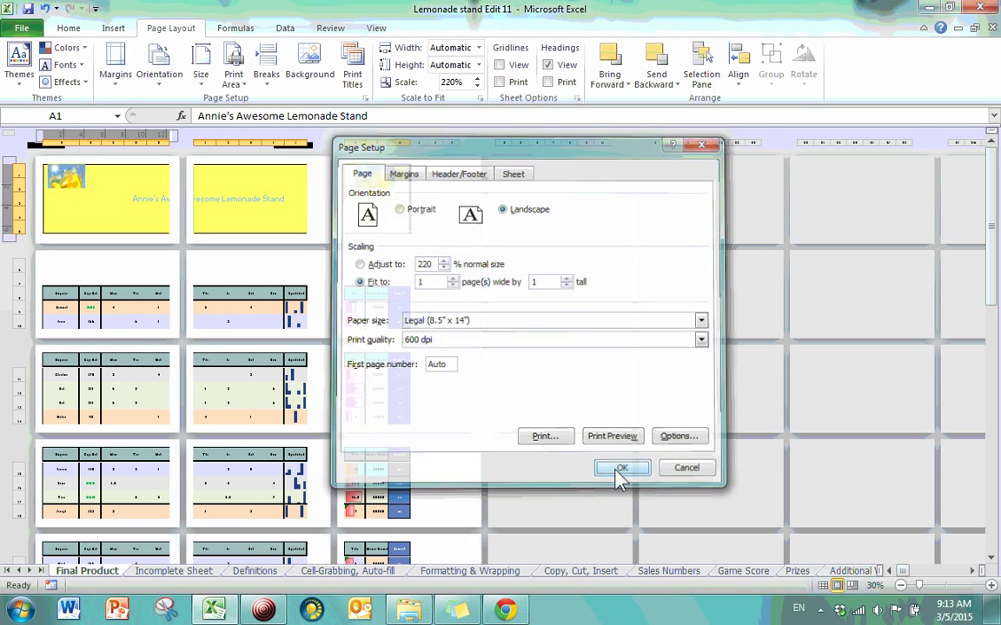